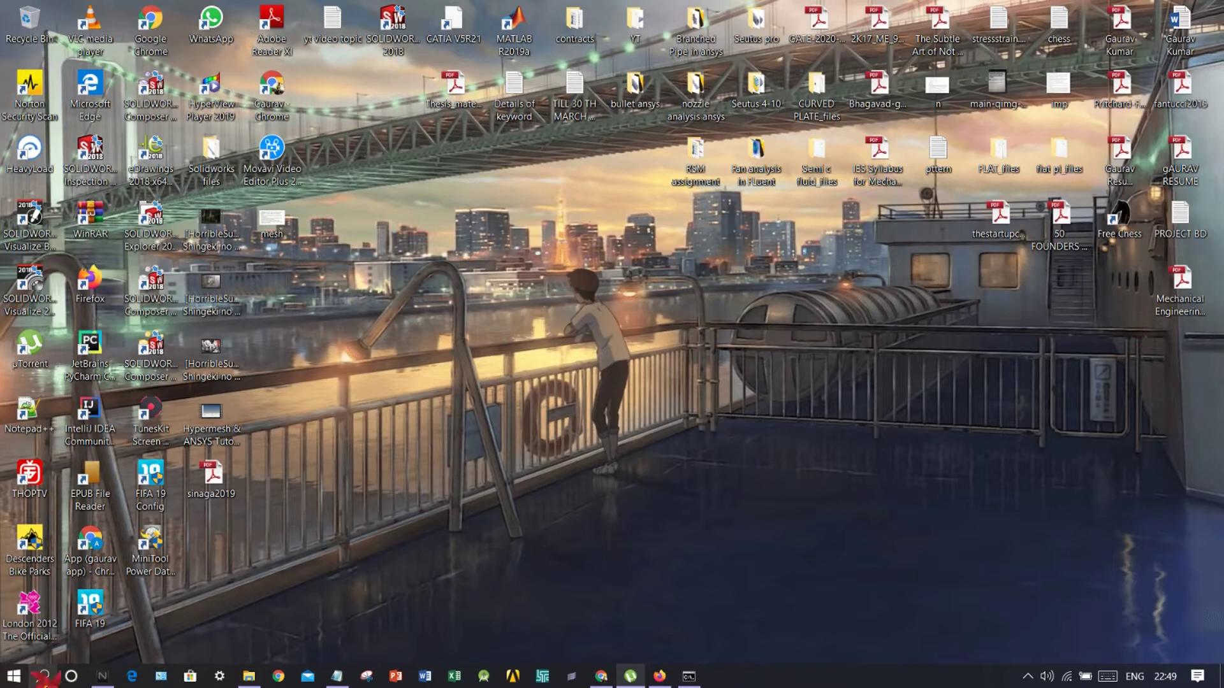
Search Windows for "work", launch ANSYS Workbench and maximize its window.
{"action": "left_click", "coordinate": [43, 676]}
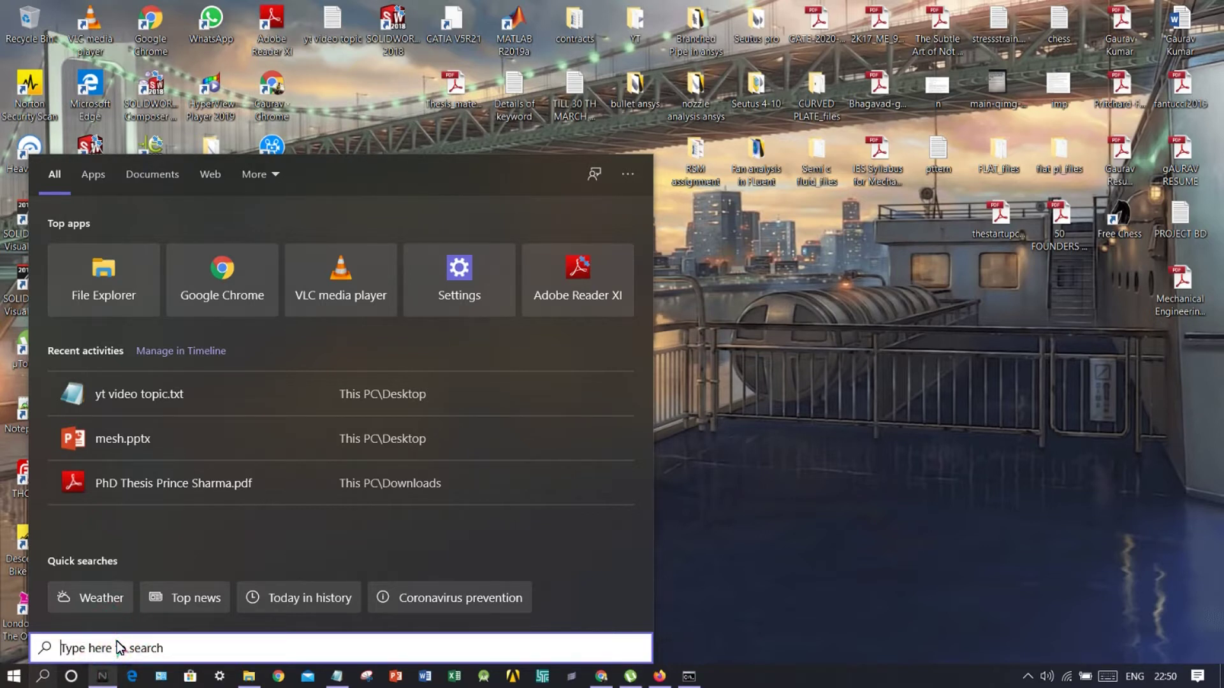
{"action": "type", "text": "work"}
{"action": "key", "text": "Return"}
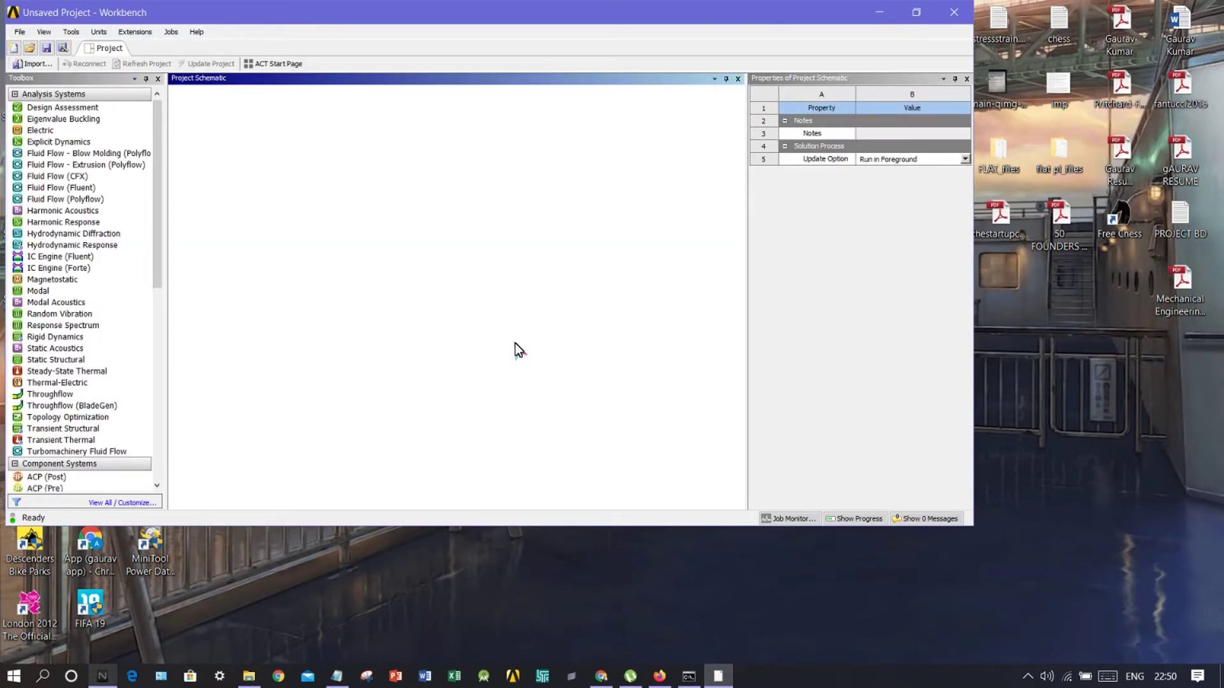
{"action": "left_click", "coordinate": [912, 14]}
{"action": "left_click", "coordinate": [975, 101]}
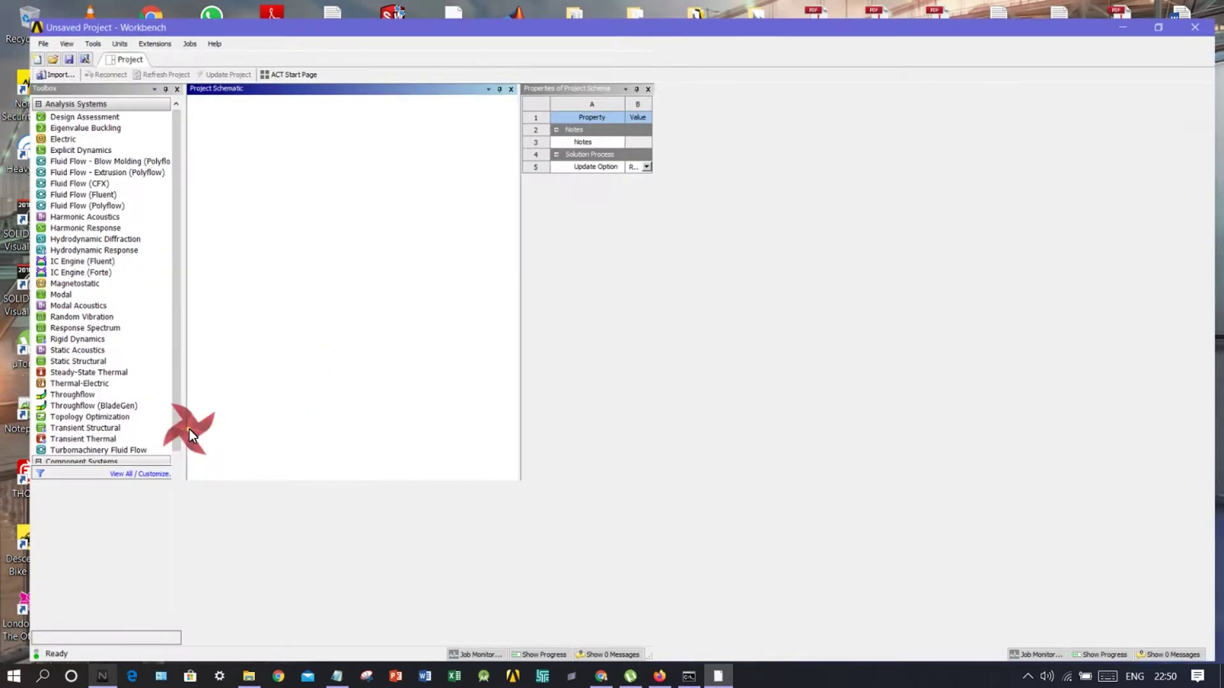
Add a standalone ICEM CFD component system to the project schematic.
{"action": "scroll", "coordinate": [79, 585], "scroll_direction": "down", "scroll_amount": 2}
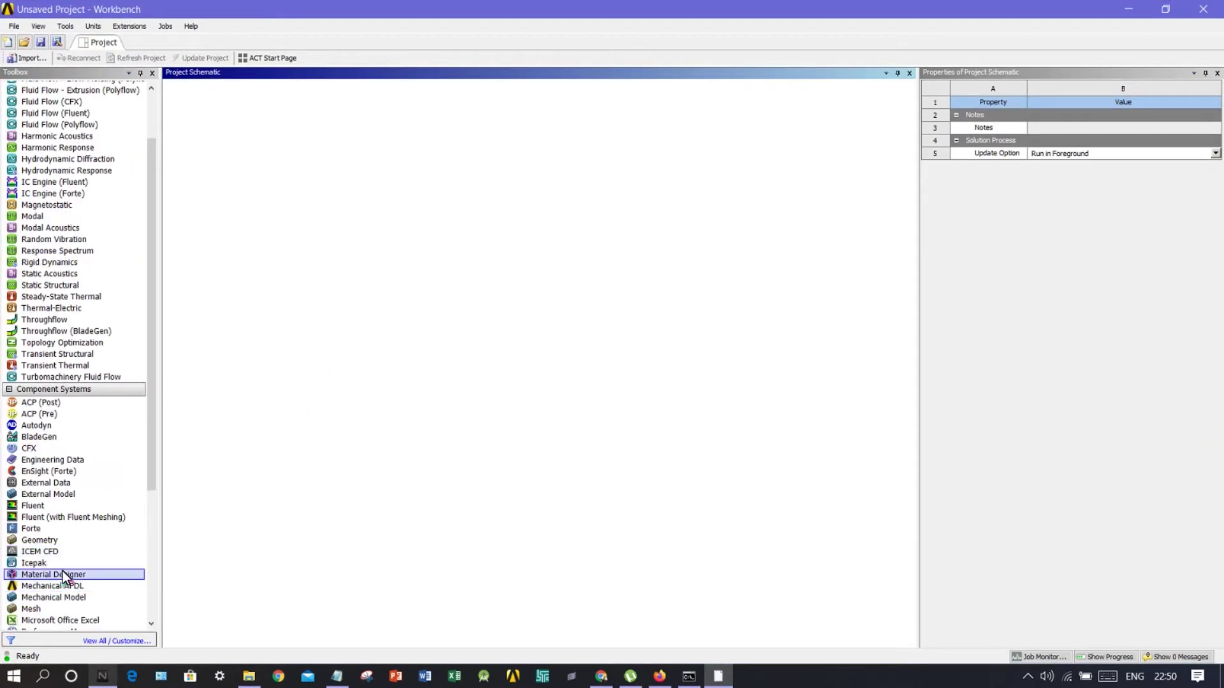
{"action": "left_click_drag", "start_coordinate": [47, 549], "coordinate": [226, 126]}
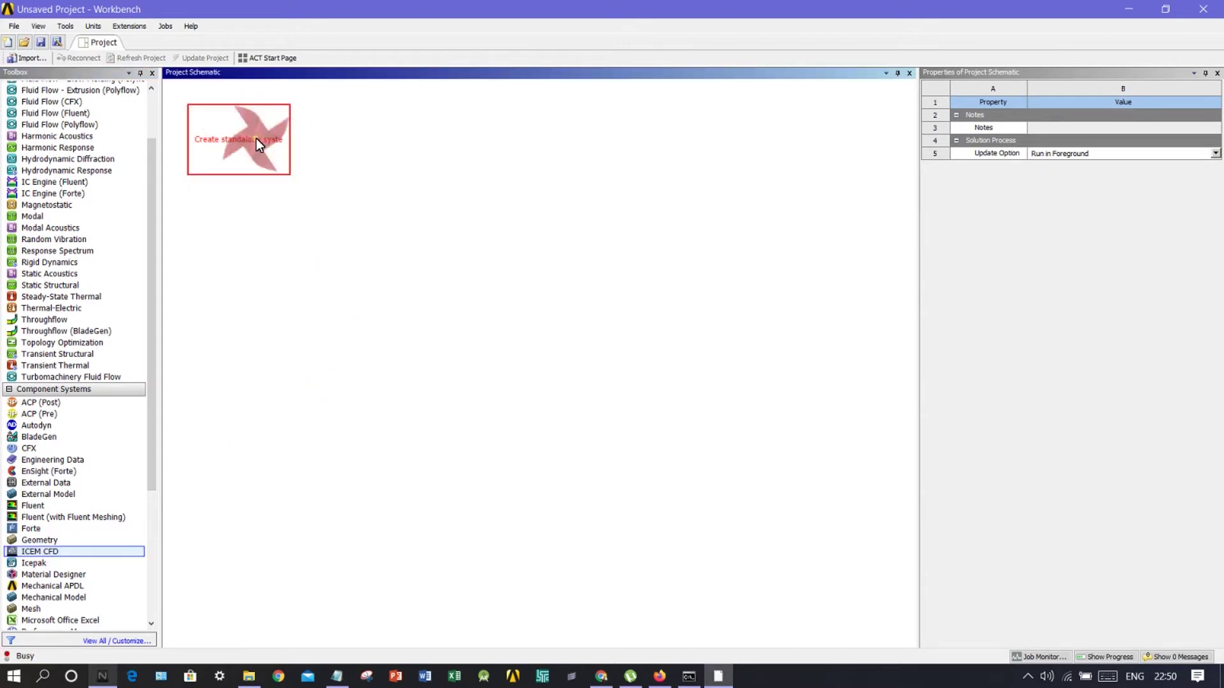
{"action": "left_click", "coordinate": [232, 141]}
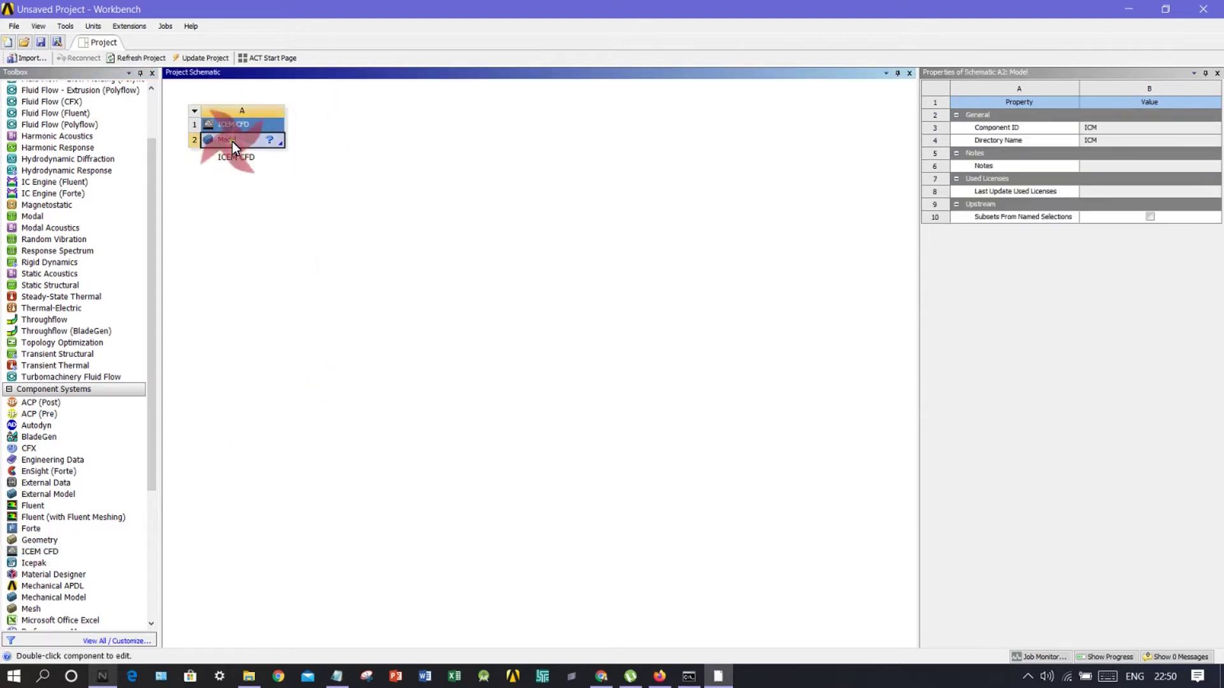
{"action": "right_click", "coordinate": [232, 142]}
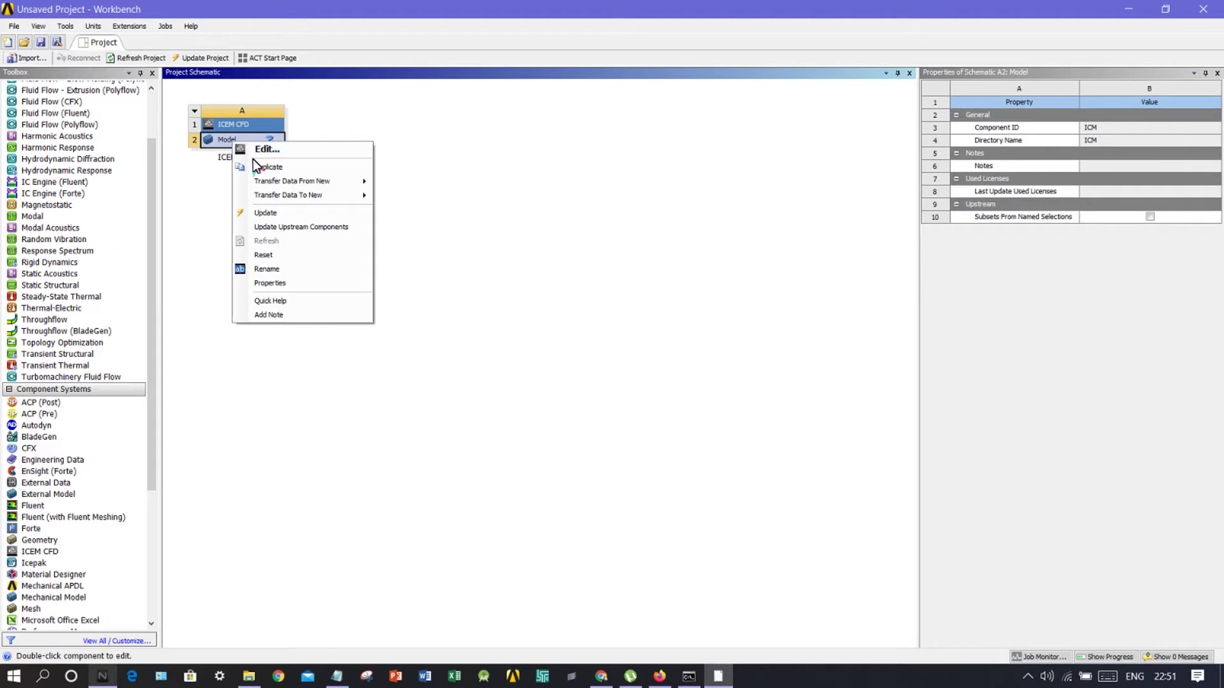
{"action": "left_click", "coordinate": [412, 178]}
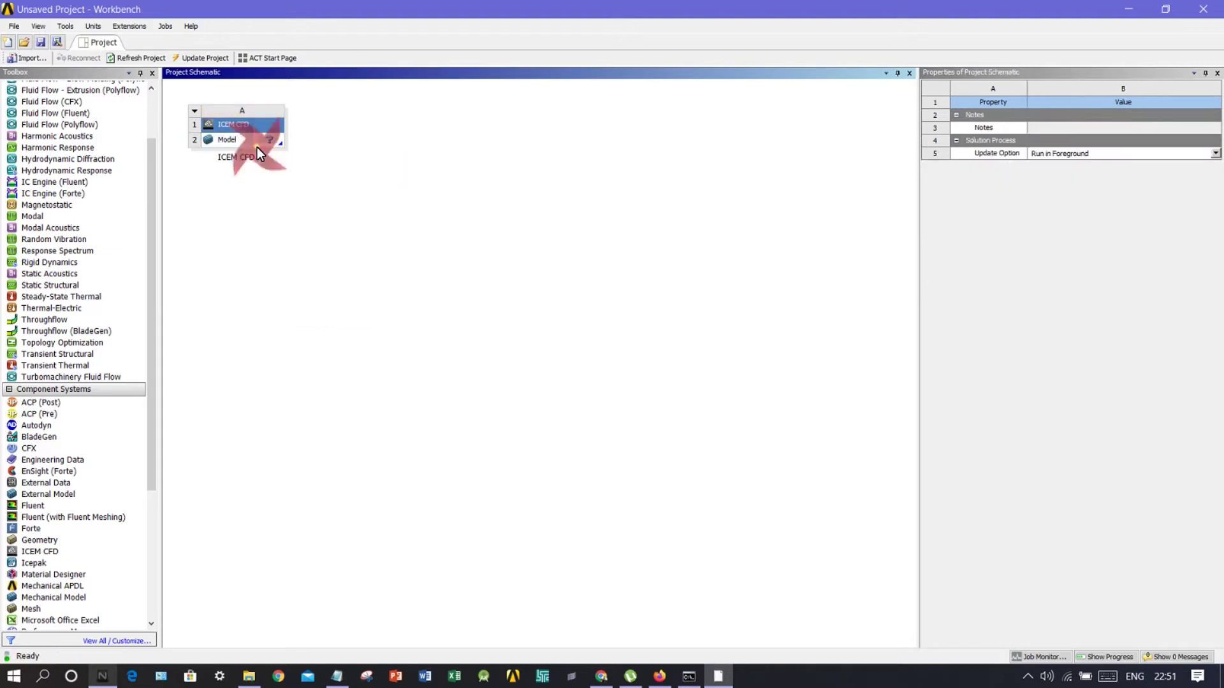
{"action": "left_click", "coordinate": [235, 139]}
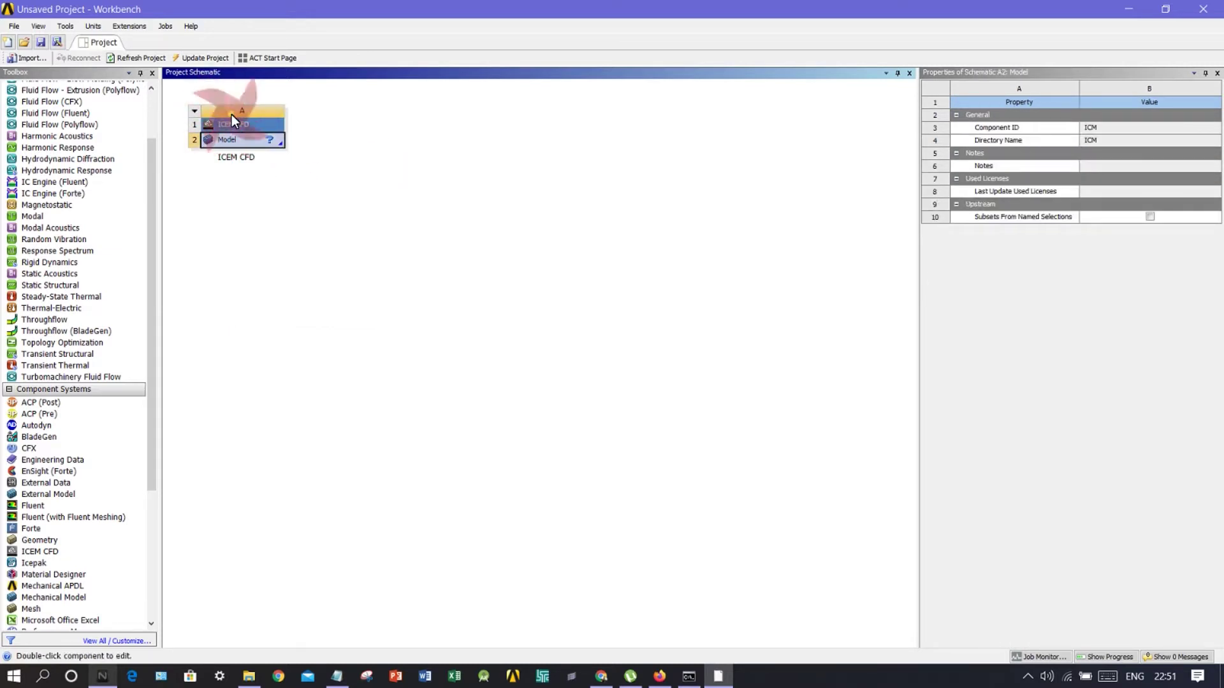
{"action": "left_click", "coordinate": [205, 396]}
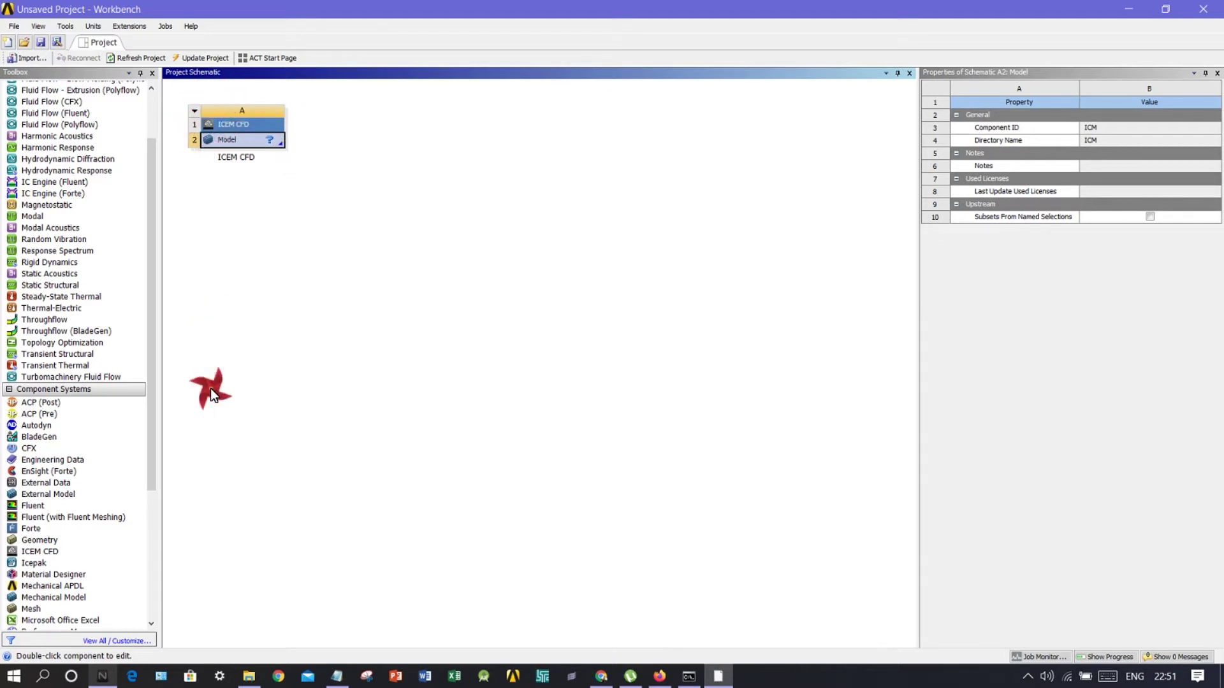
Add a standalone Geometry component system beside the ICEM CFD system and start a new DesignModeler geometry from it.
{"action": "left_click_drag", "start_coordinate": [48, 549], "coordinate": [362, 140]}
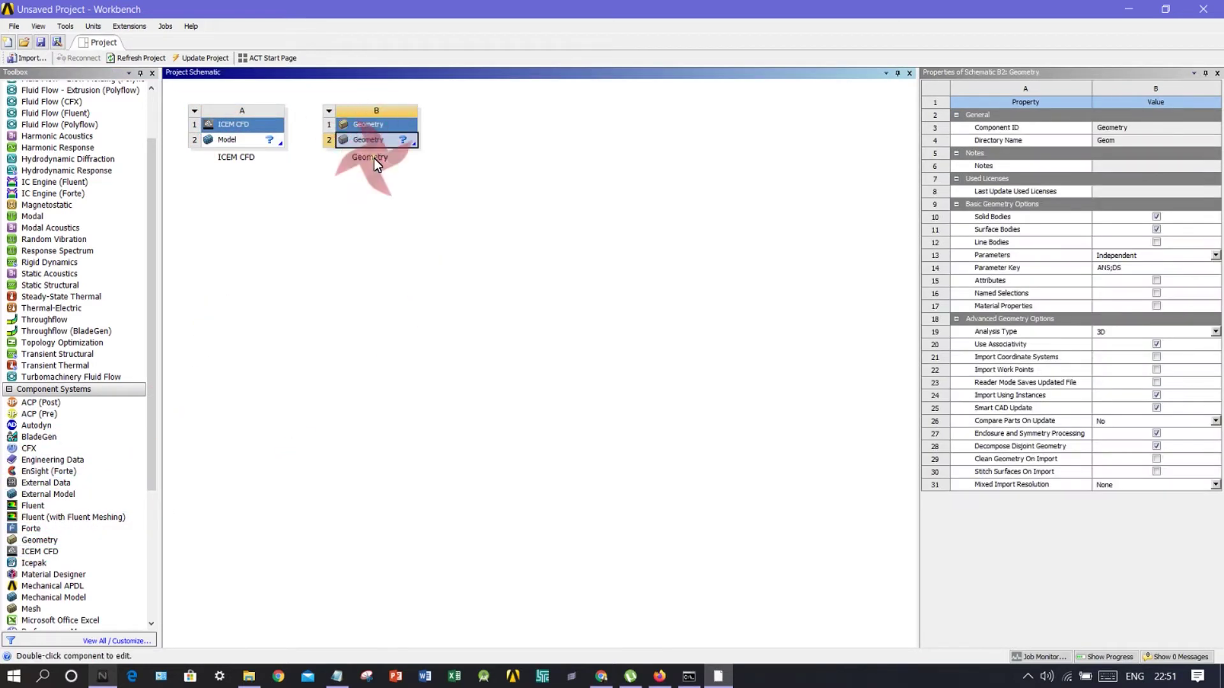
{"action": "right_click", "coordinate": [372, 144]}
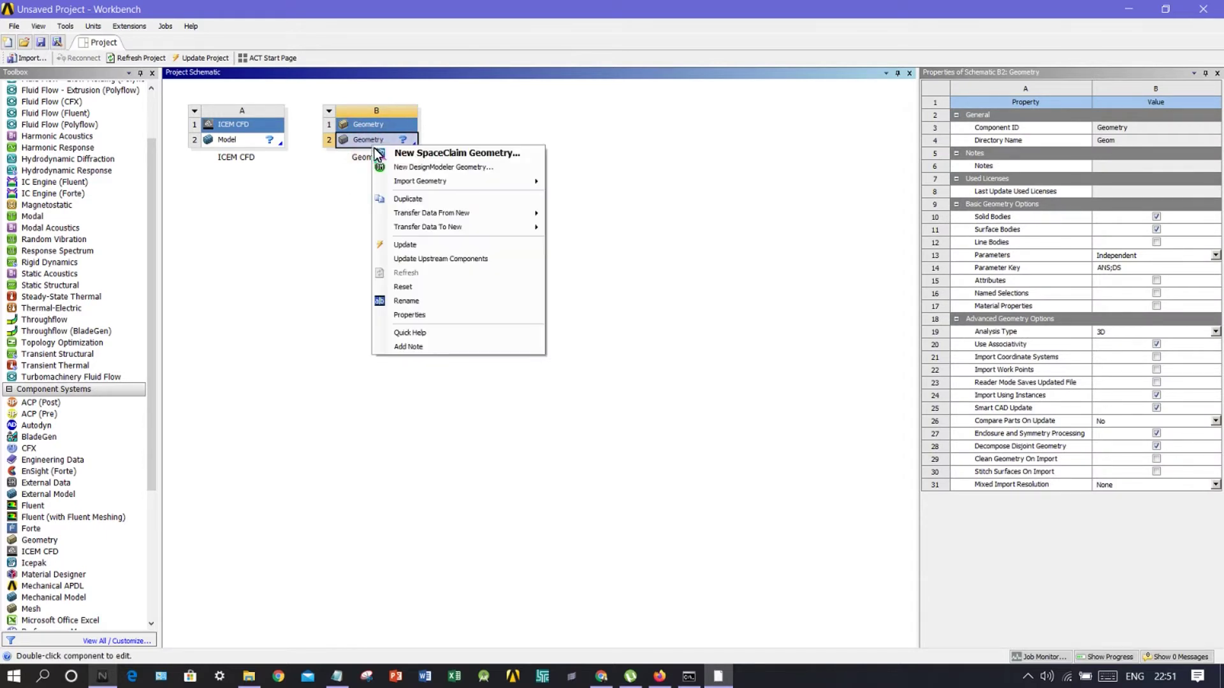
{"action": "left_click", "coordinate": [391, 163]}
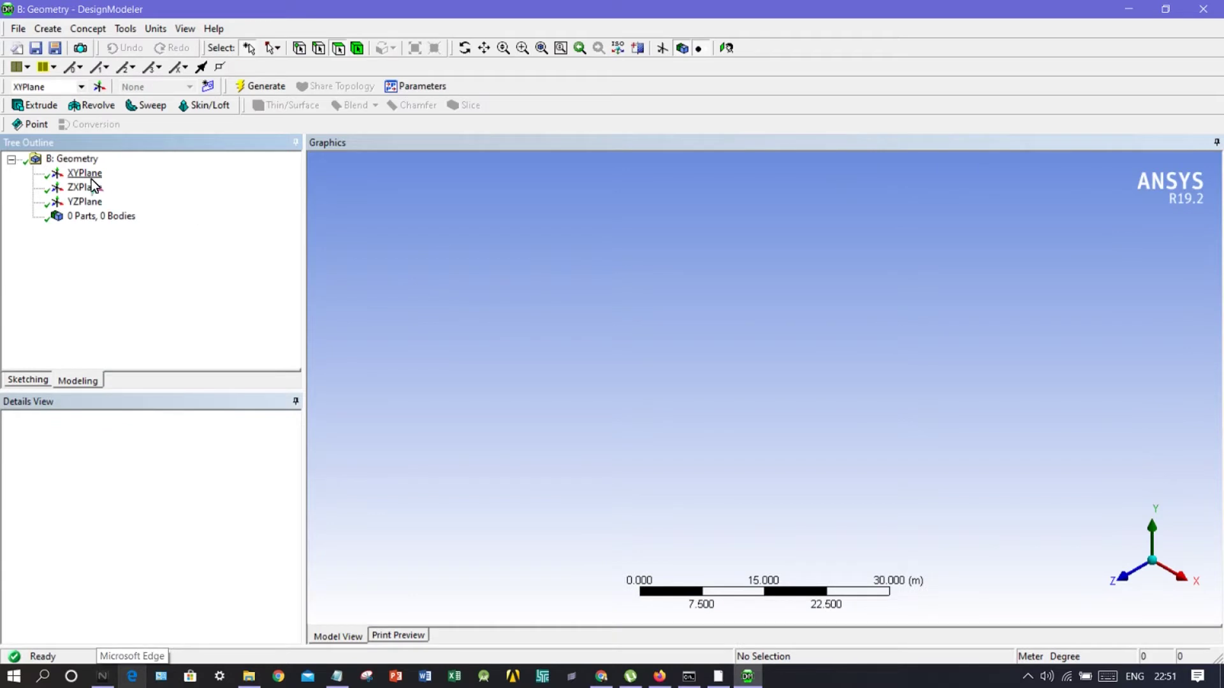
Sketch a circle about 17 m in diameter on the XYPlane, centred on the origin and viewed face-on.
{"action": "left_click", "coordinate": [90, 177]}
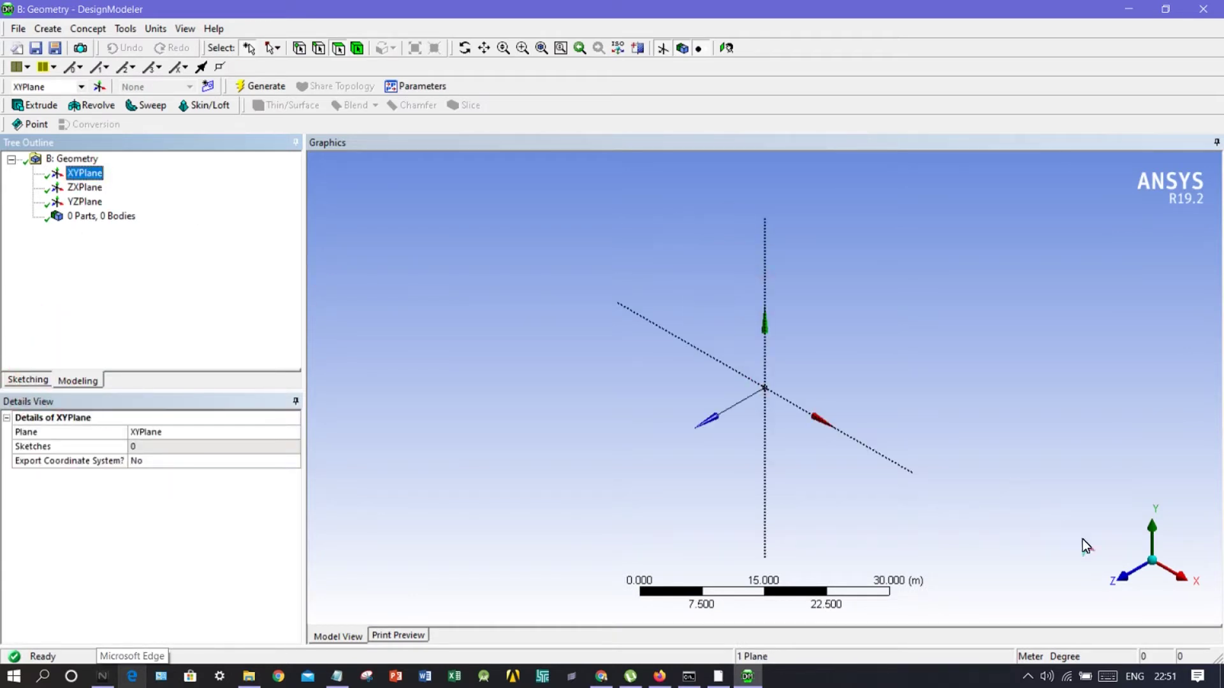
{"action": "left_click", "coordinate": [1143, 579]}
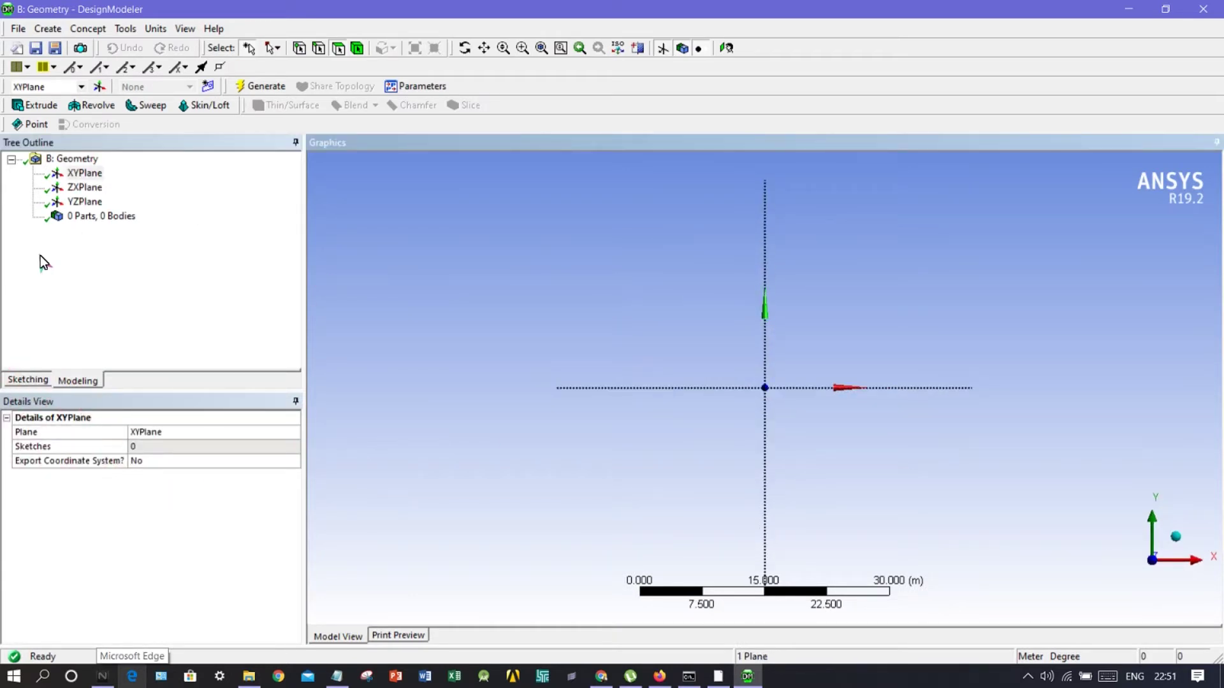
{"action": "left_click", "coordinate": [28, 380]}
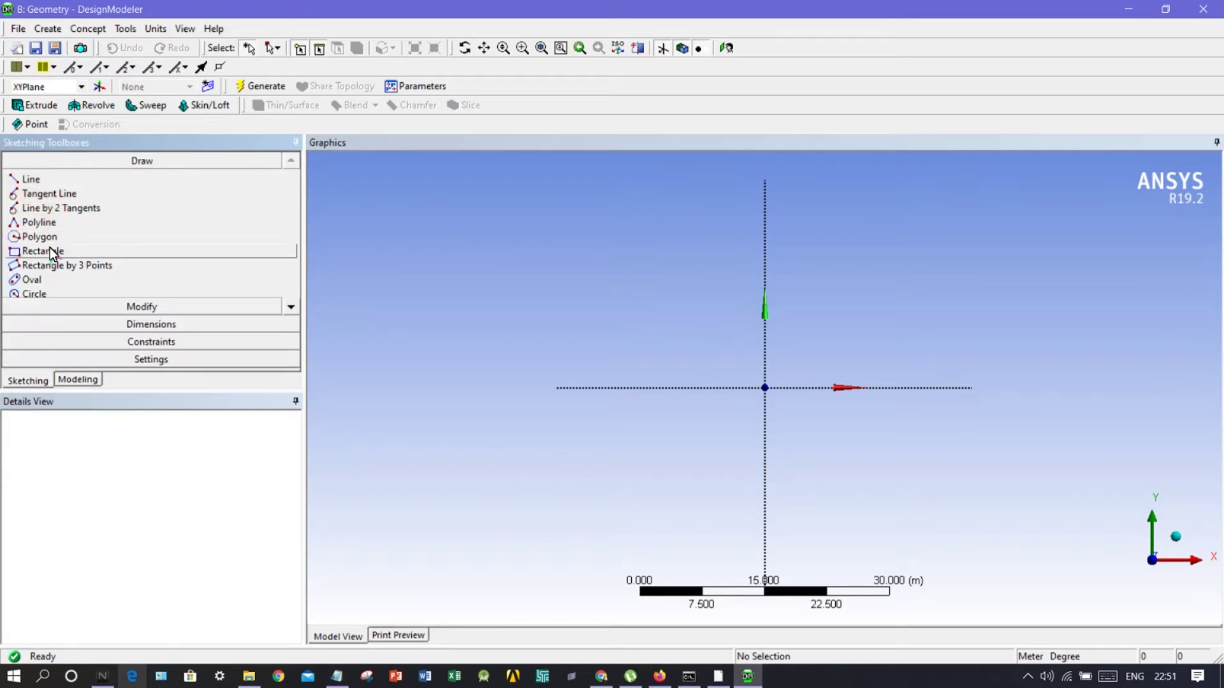
{"action": "left_click", "coordinate": [46, 292]}
{"action": "left_click", "coordinate": [767, 390]}
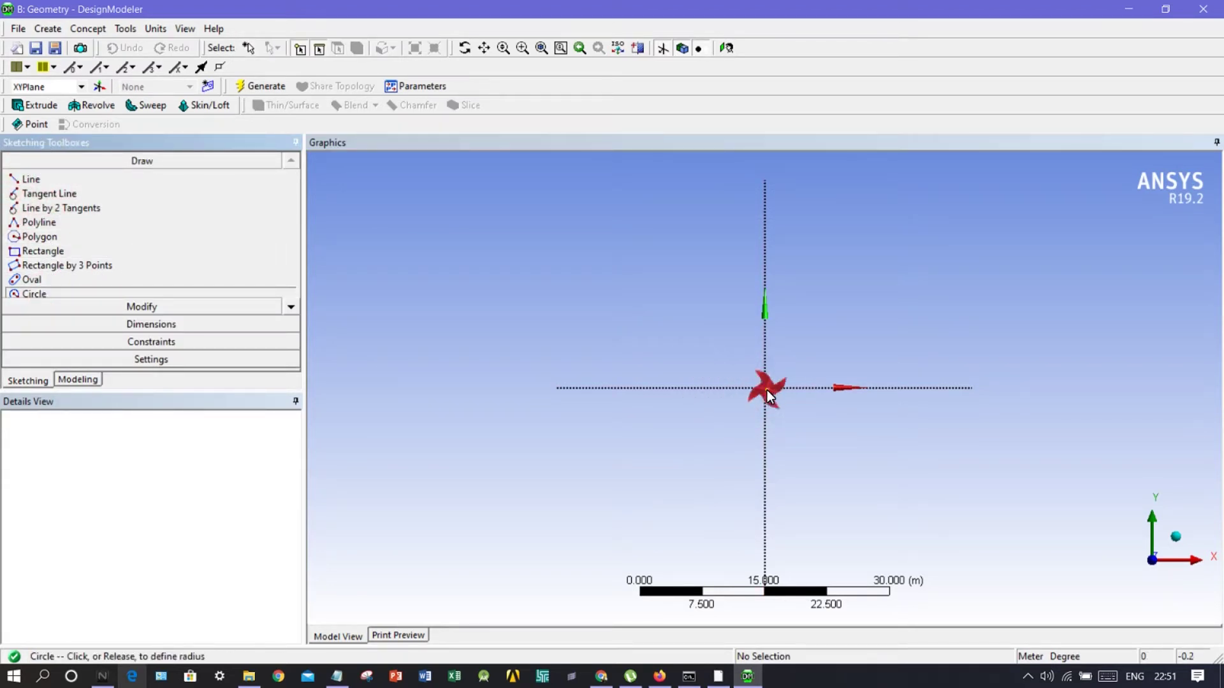
{"action": "left_click", "coordinate": [699, 359]}
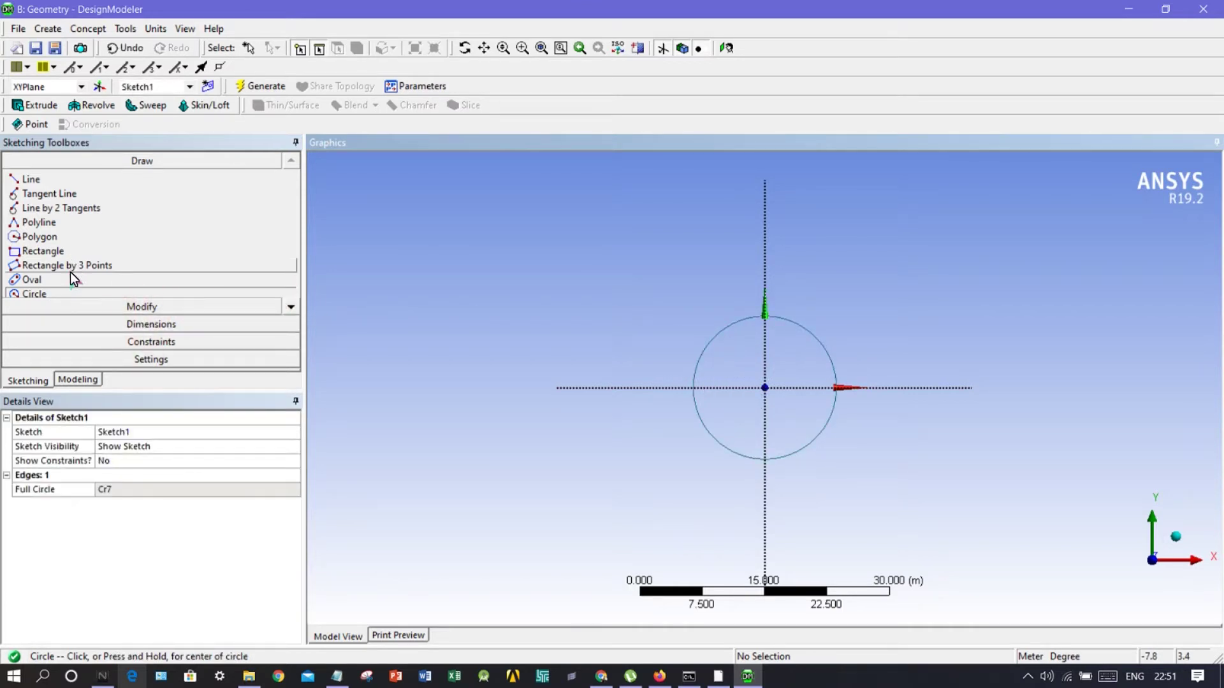
Add a general dimension to the circle and set its diameter to 10 m.
{"action": "left_click", "coordinate": [90, 323]}
{"action": "left_click", "coordinate": [37, 215]}
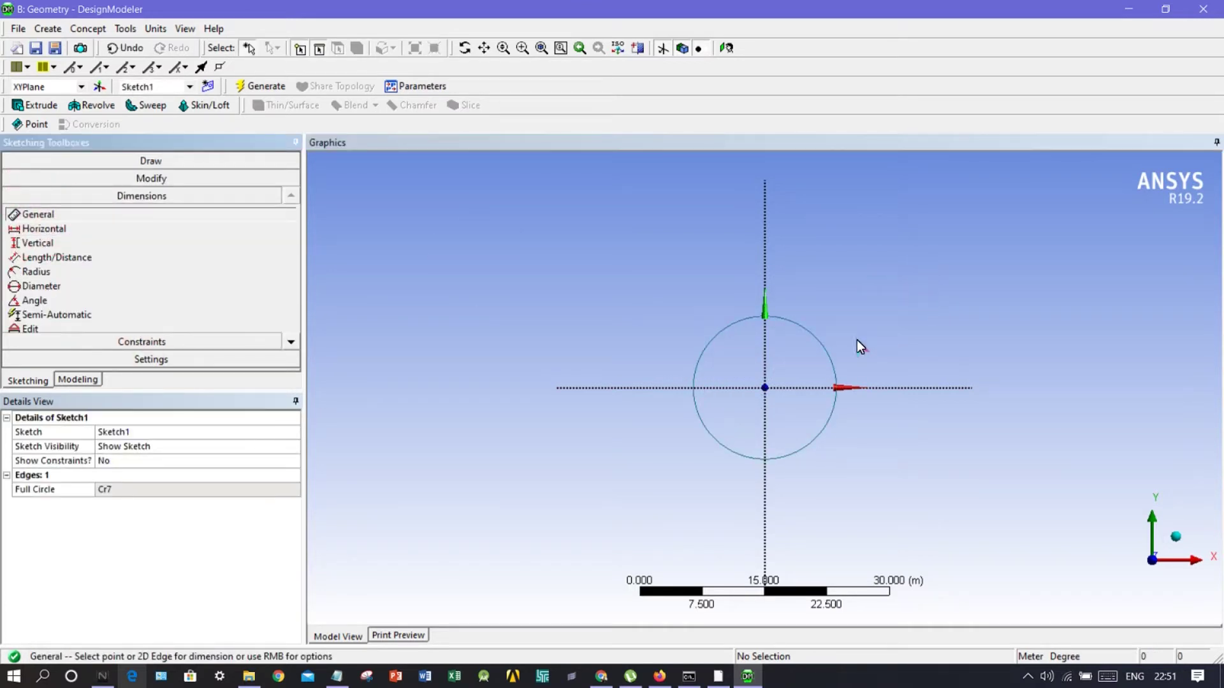
{"action": "left_click", "coordinate": [828, 352]}
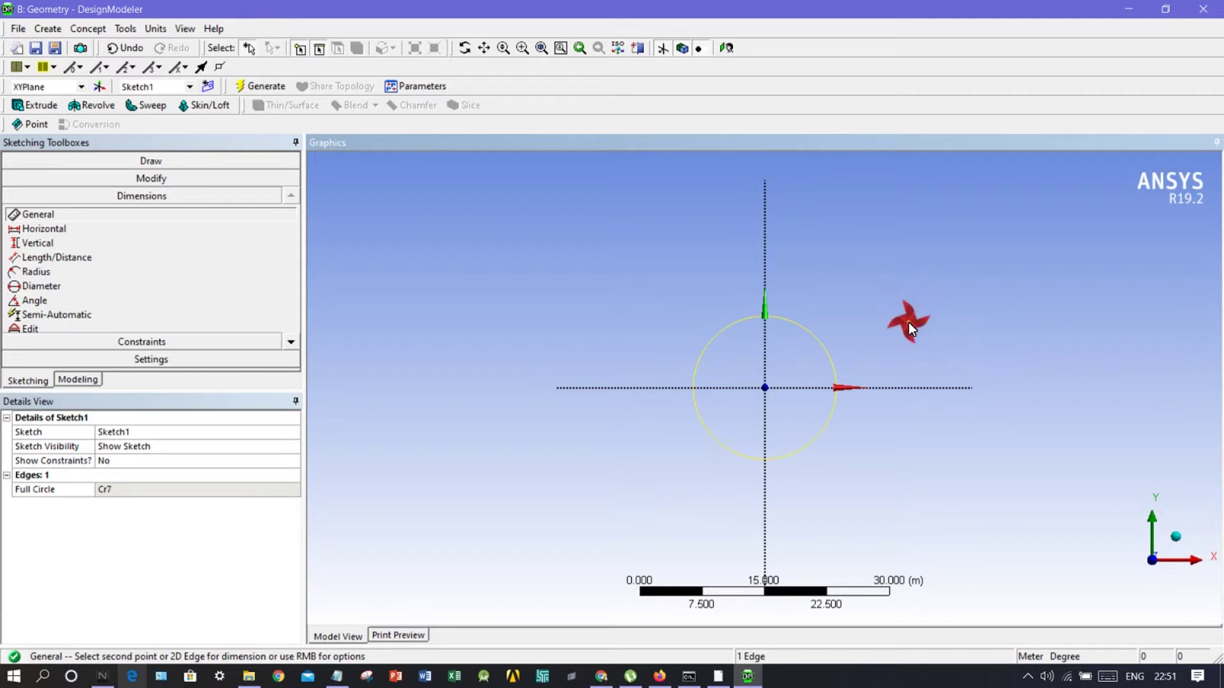
{"action": "left_click", "coordinate": [908, 322]}
{"action": "left_click", "coordinate": [156, 493]}
{"action": "type", "text": "10"}
{"action": "key", "text": "Return"}
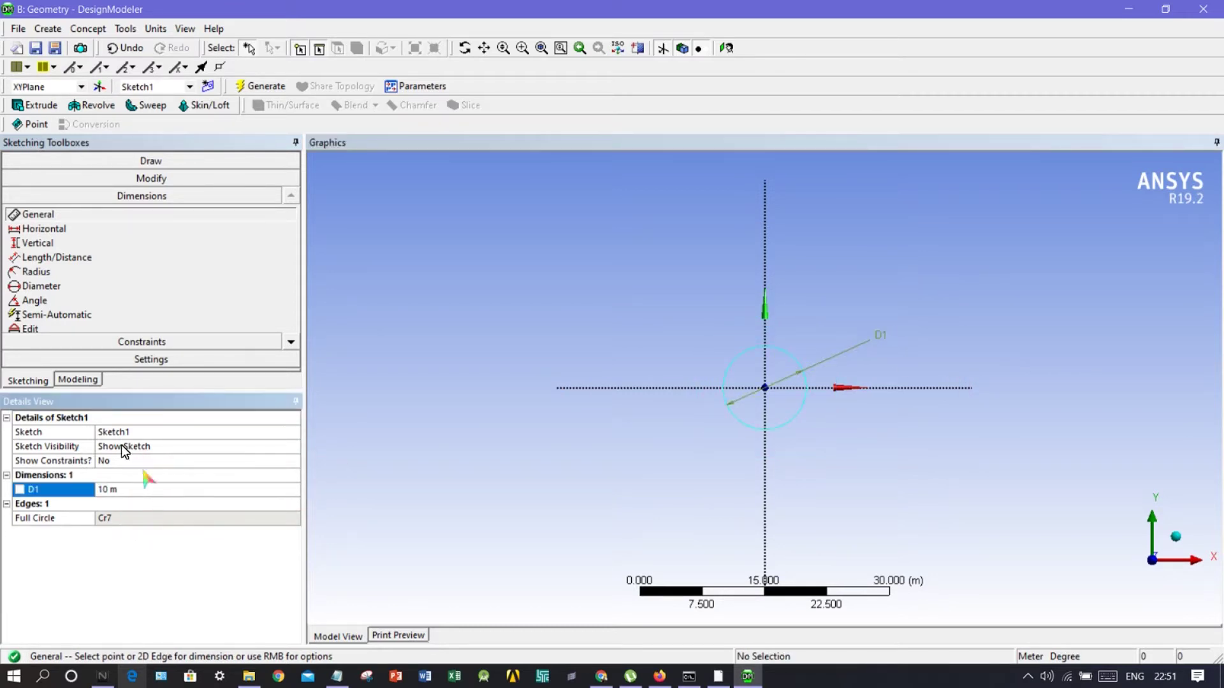
Extrude Sketch1 to a fixed depth of 100 m with Add Material and generate the cylinder.
{"action": "left_click", "coordinate": [94, 381]}
{"action": "left_click", "coordinate": [35, 173]}
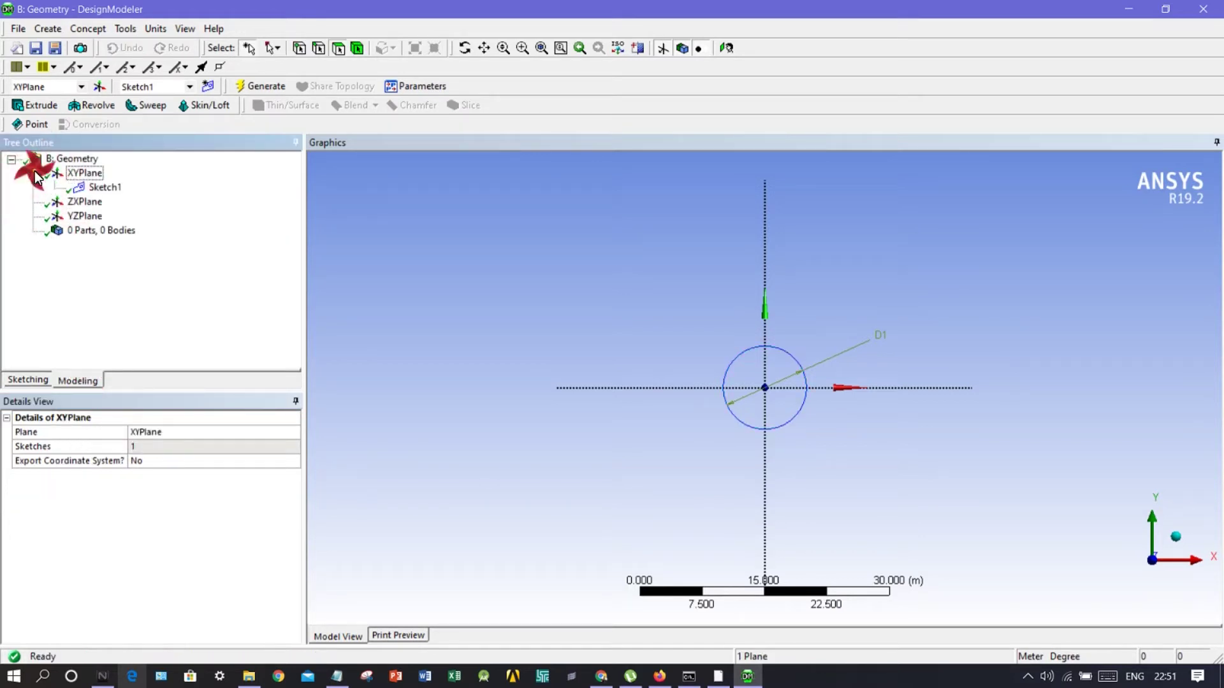
{"action": "left_click", "coordinate": [98, 188]}
{"action": "left_click", "coordinate": [47, 109]}
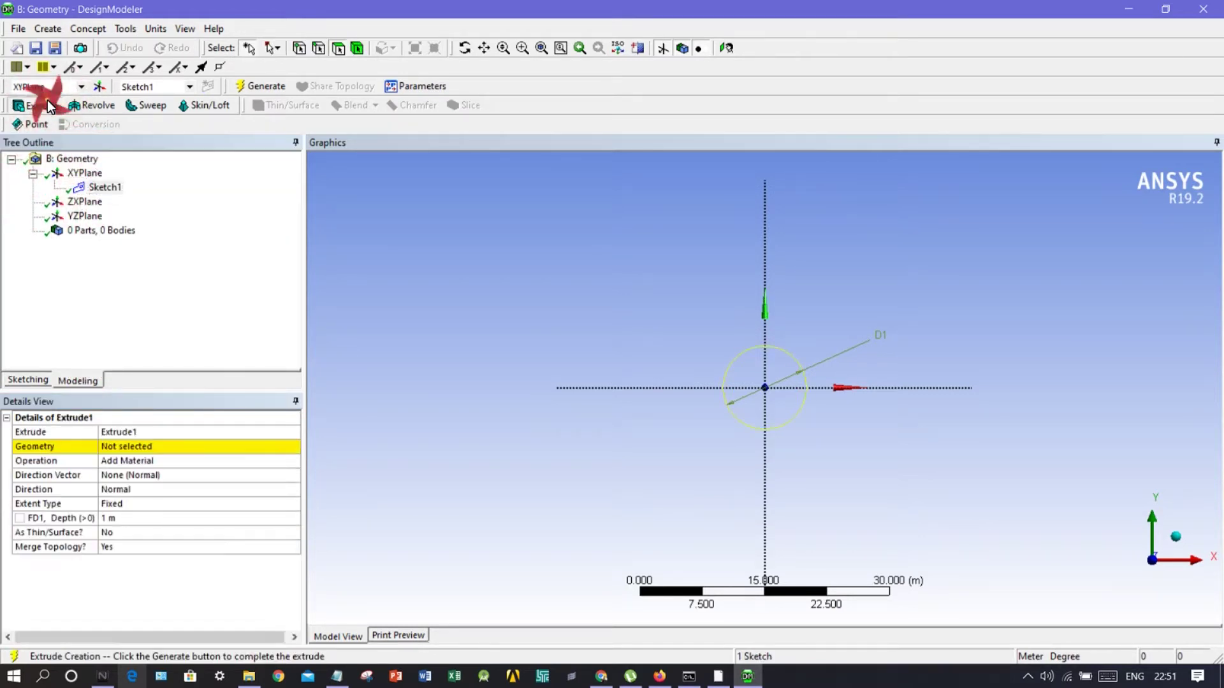
{"action": "left_click", "coordinate": [172, 446]}
{"action": "left_click", "coordinate": [167, 445]}
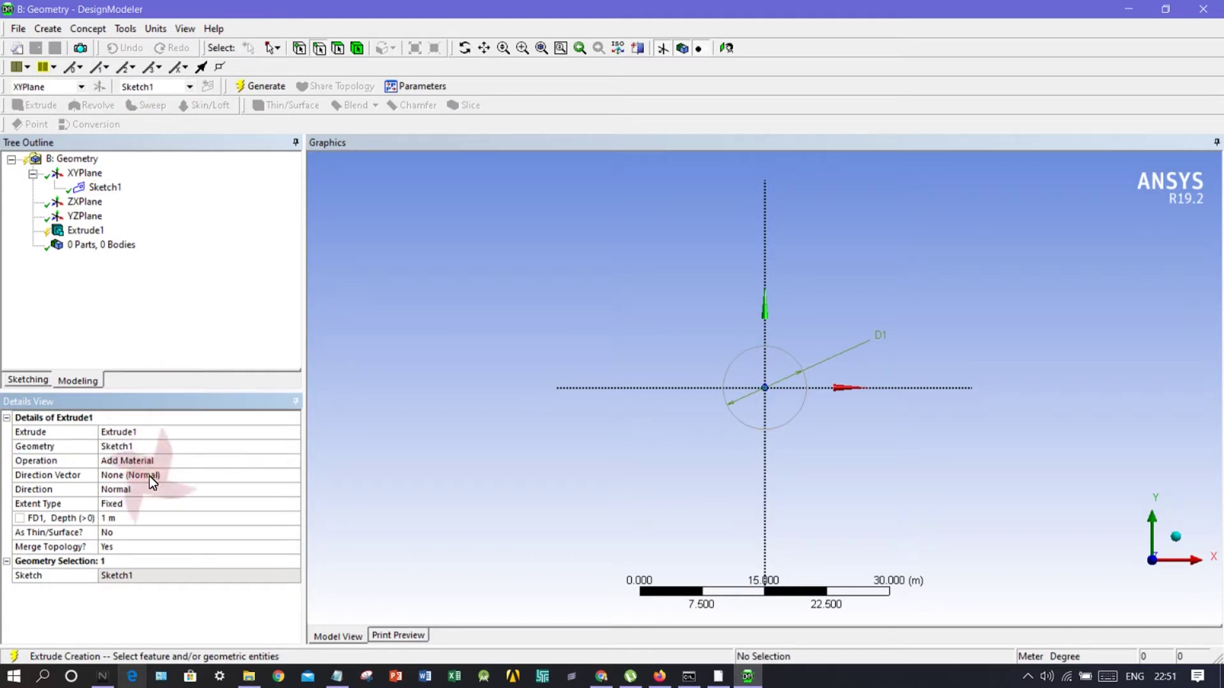
{"action": "left_click", "coordinate": [132, 519]}
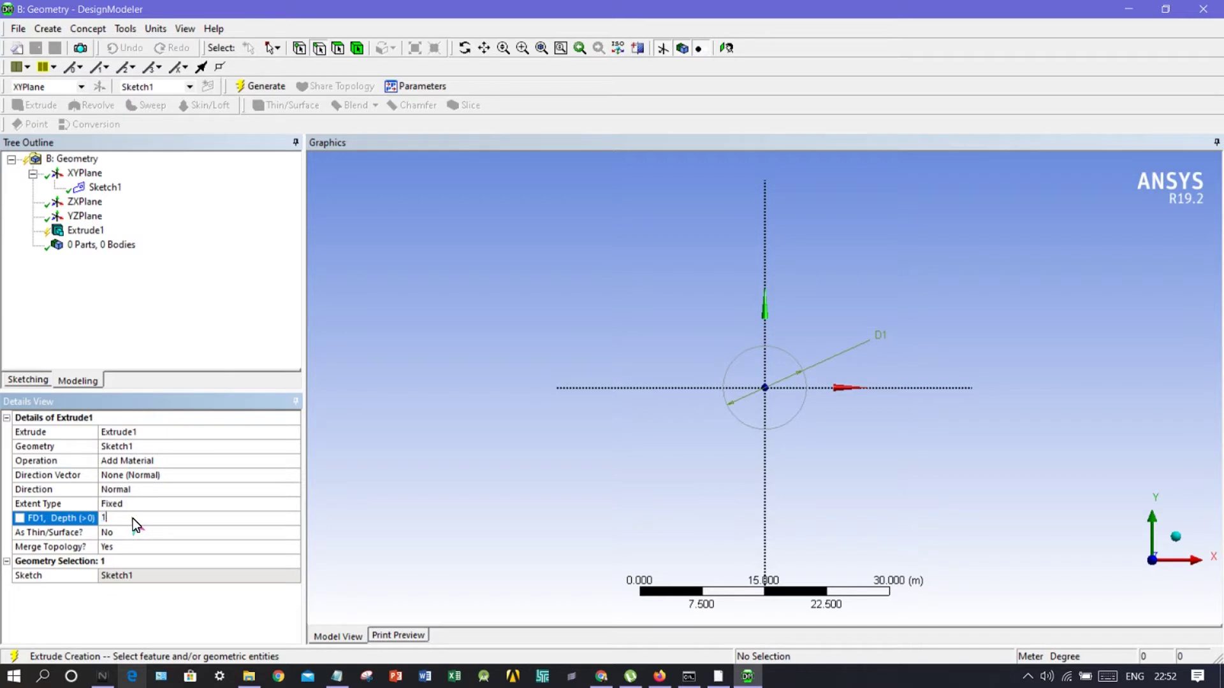
{"action": "key", "text": "Return"}
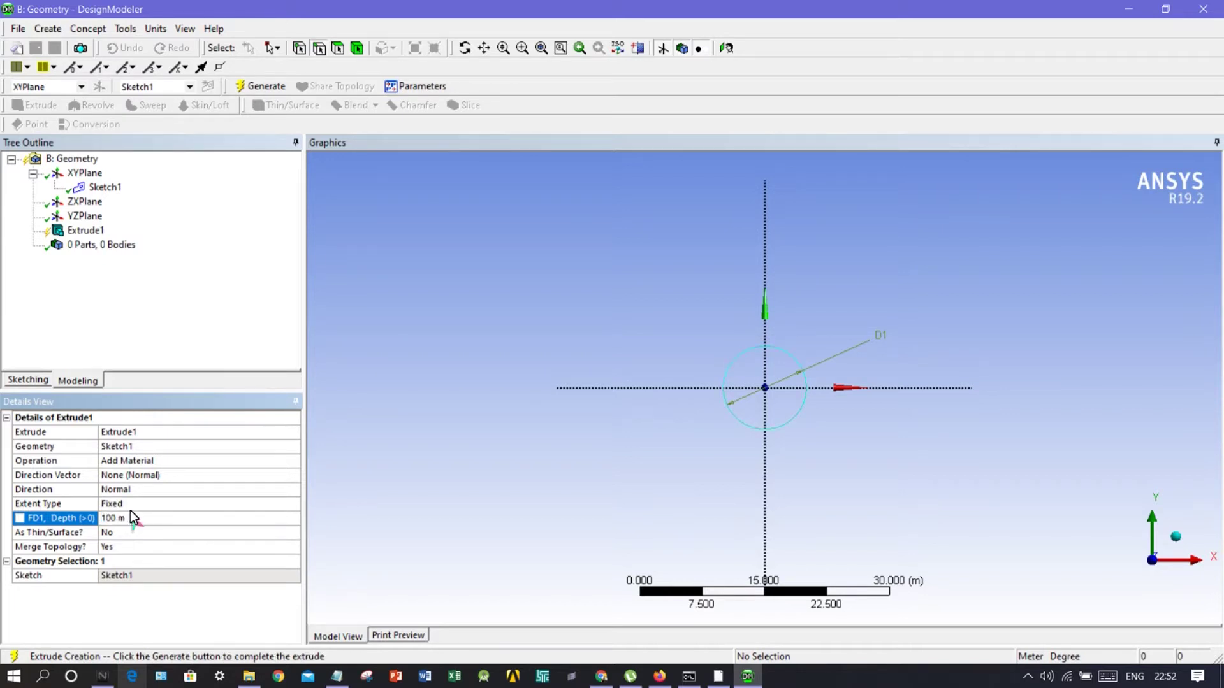
{"action": "left_click", "coordinate": [241, 88]}
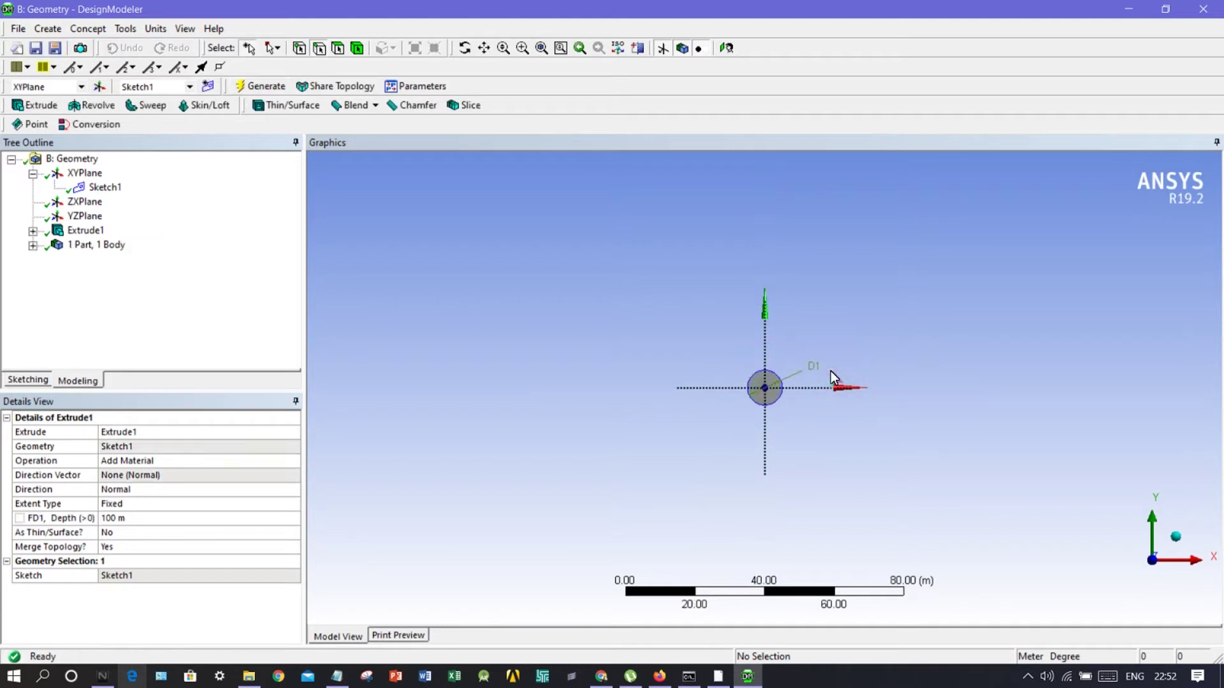
{"action": "middle_click_drag", "start_coordinate": [765, 378], "coordinate": [516, 337]}
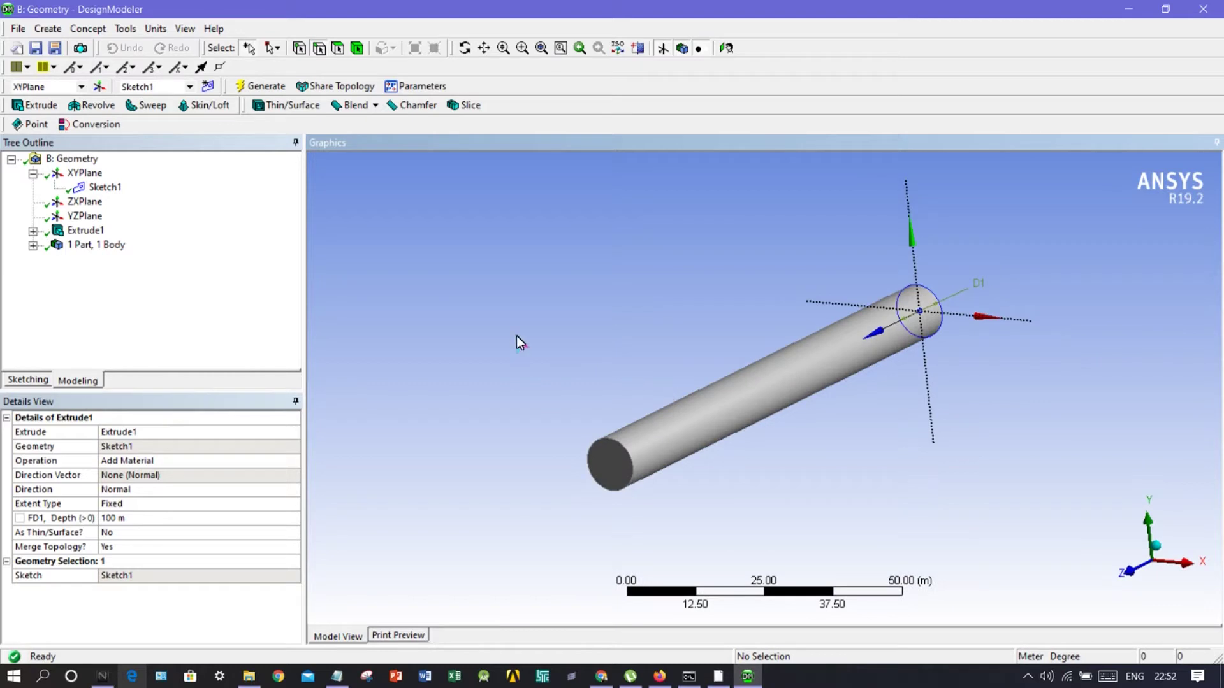
{"action": "left_click", "coordinate": [26, 30]}
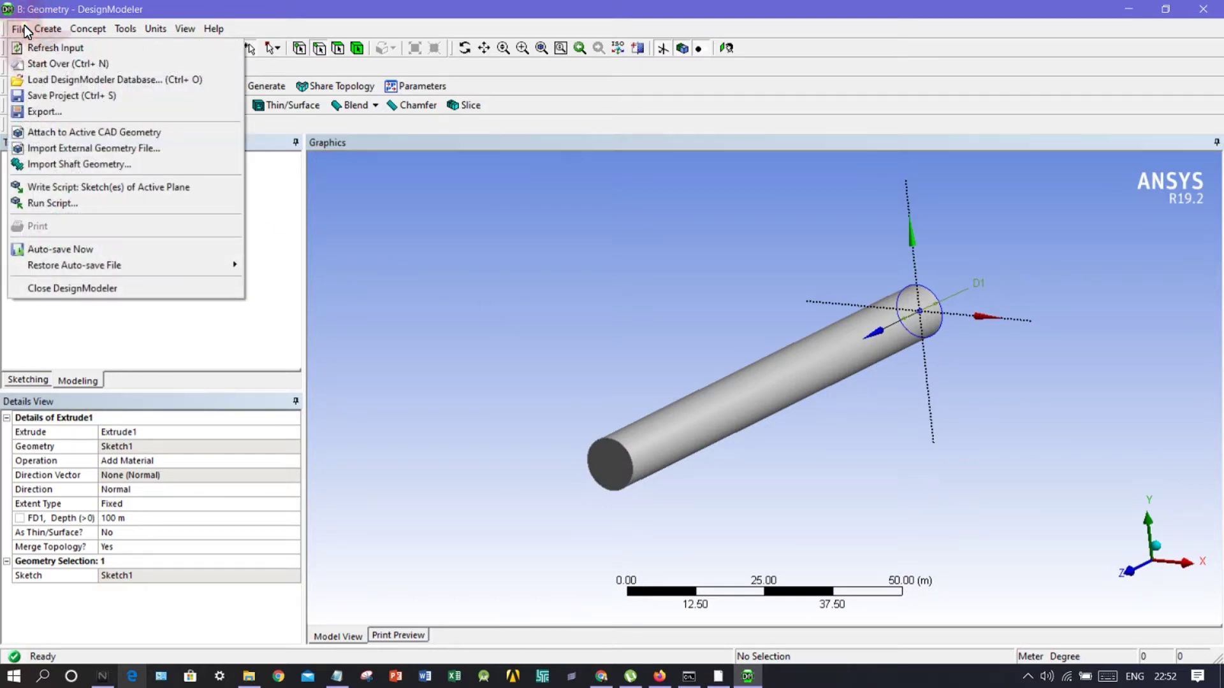
{"action": "left_click", "coordinate": [42, 30]}
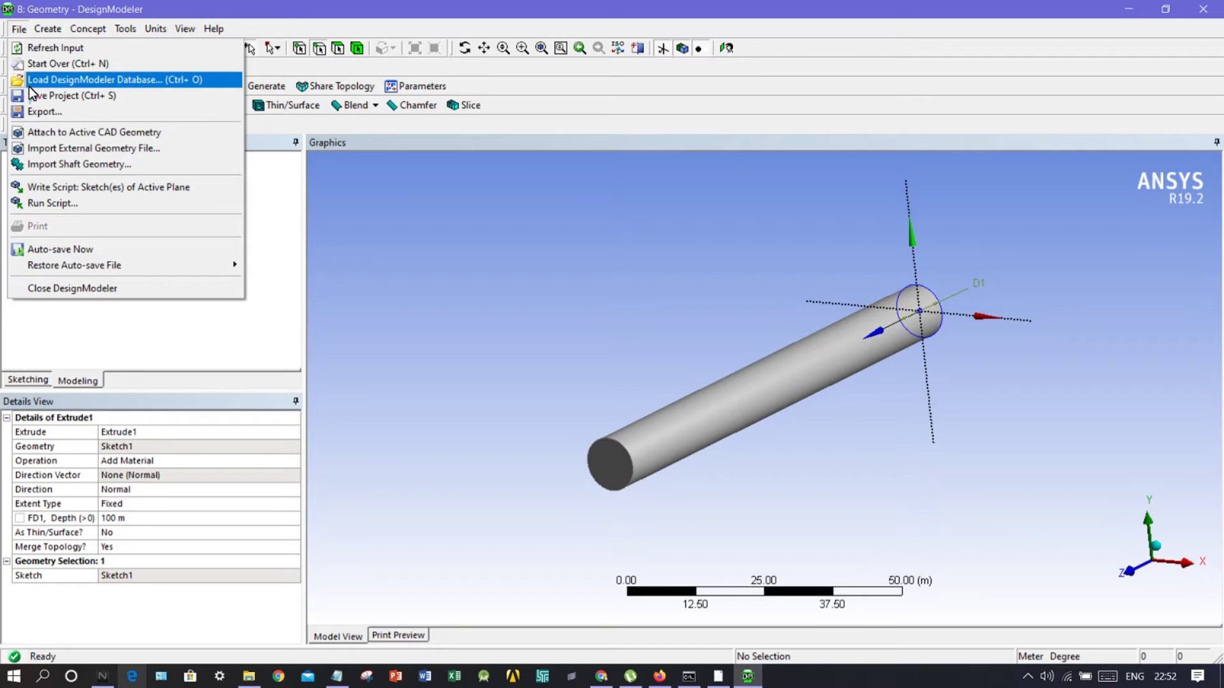
{"action": "left_click", "coordinate": [31, 90]}
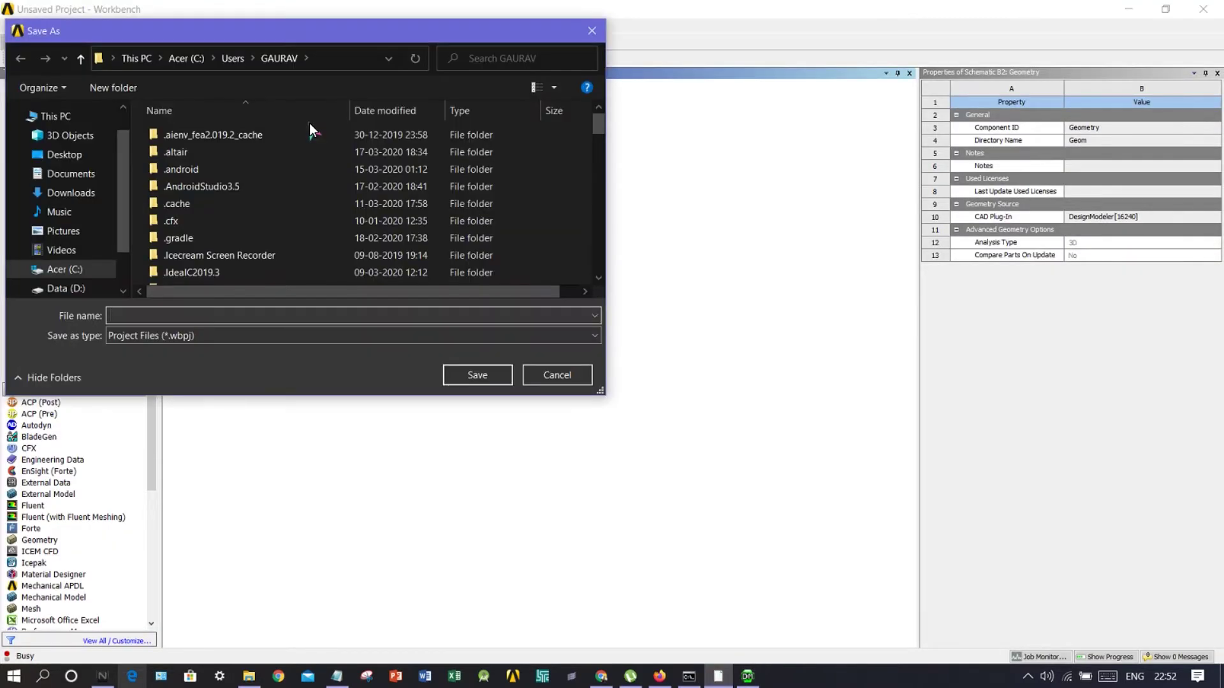
{"action": "left_click", "coordinate": [586, 36]}
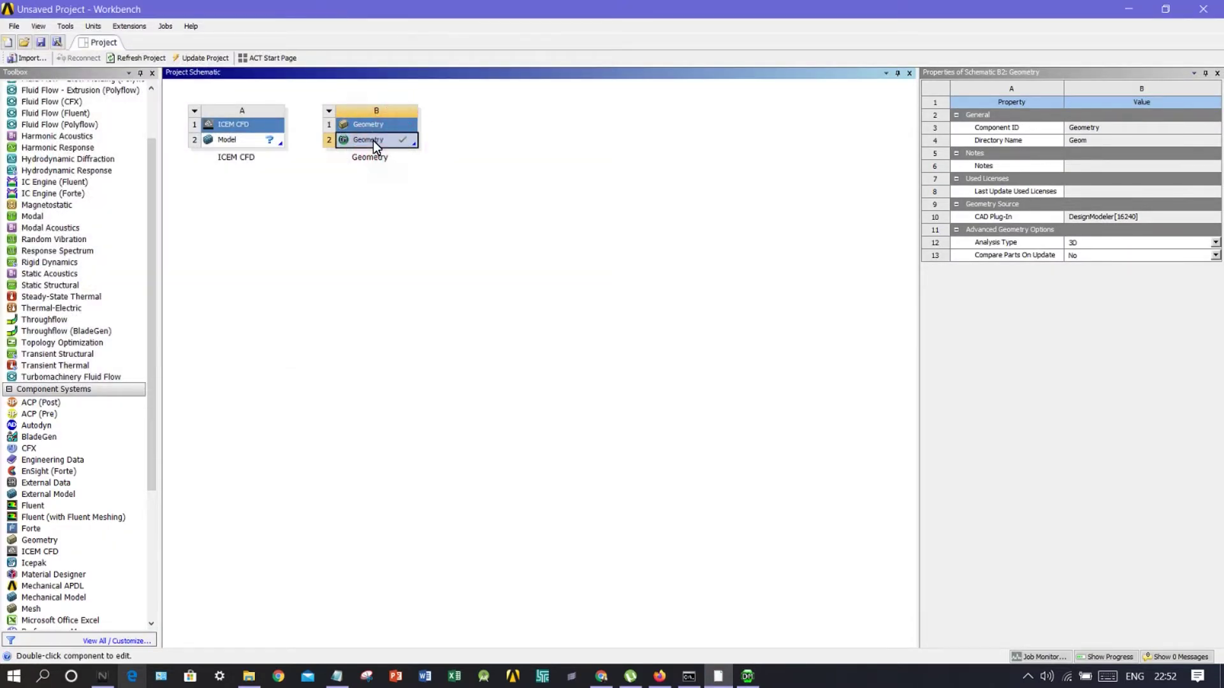
Link the Geometry cell to the ICEM CFD system's Model cell and open the model in ICEM CFD.
{"action": "left_click_drag", "start_coordinate": [373, 143], "coordinate": [248, 139]}
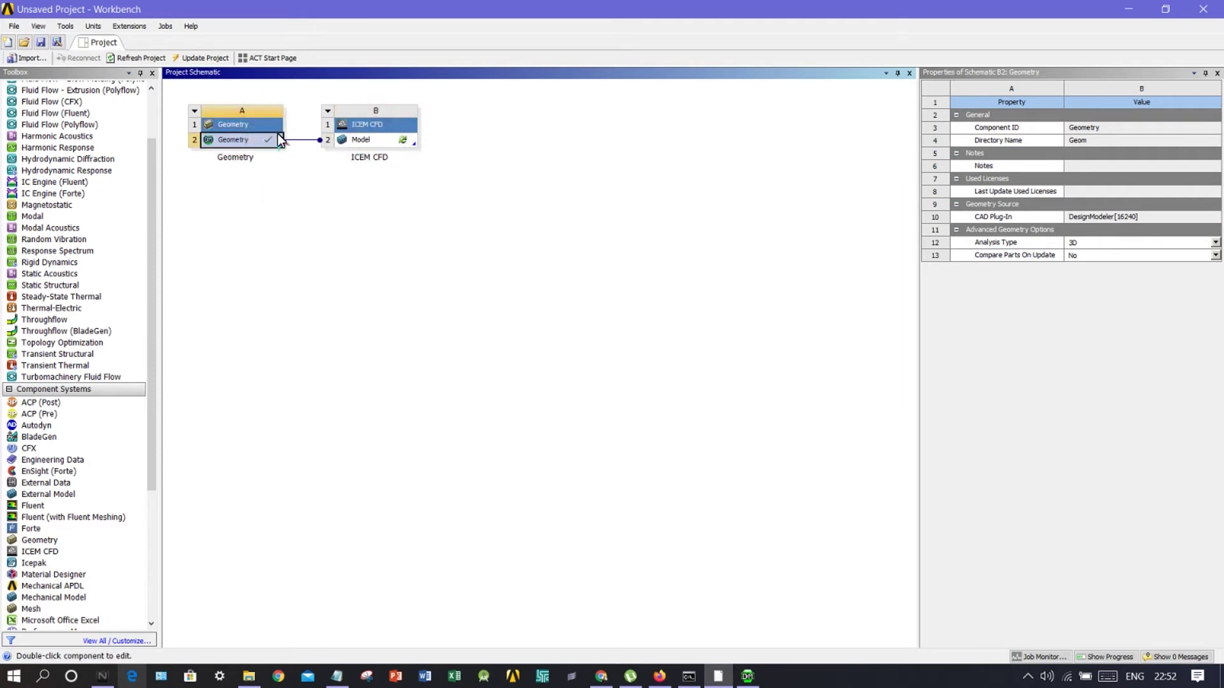
{"action": "left_click_drag", "start_coordinate": [238, 140], "coordinate": [343, 140]}
{"action": "double_click", "coordinate": [362, 139]}
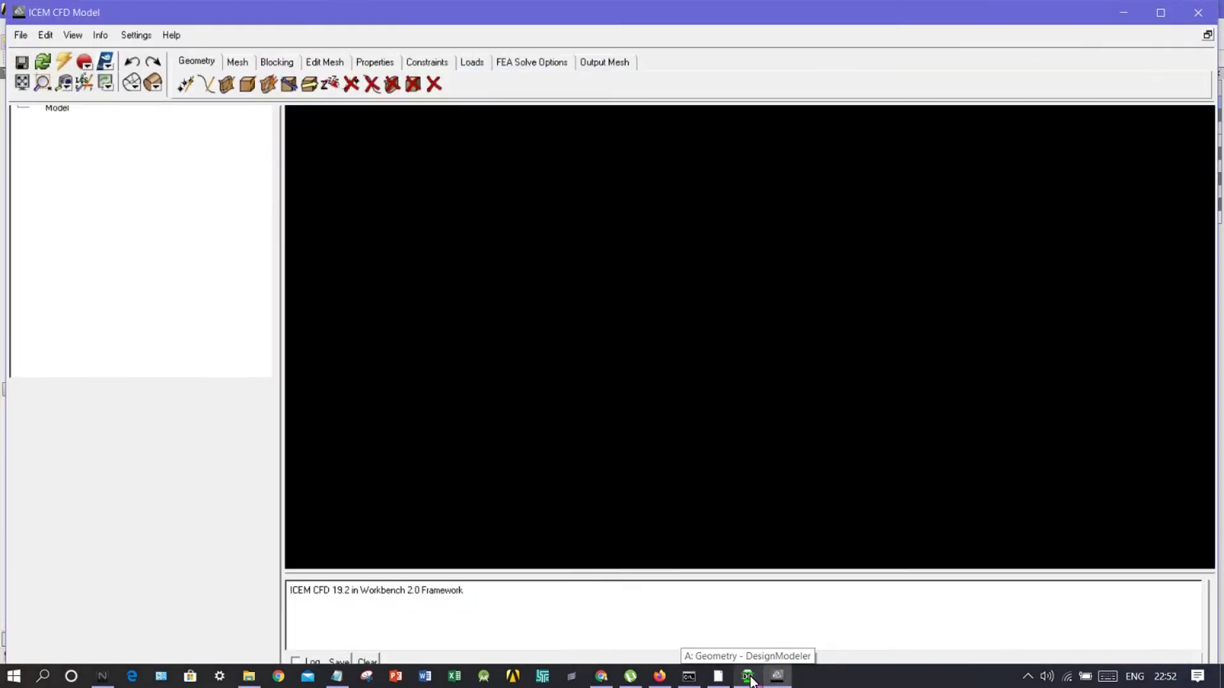
Close DesignModeler and allow ICEM CFD to communicate on public networks through the Windows Defender Firewall.
{"action": "left_click", "coordinate": [750, 678]}
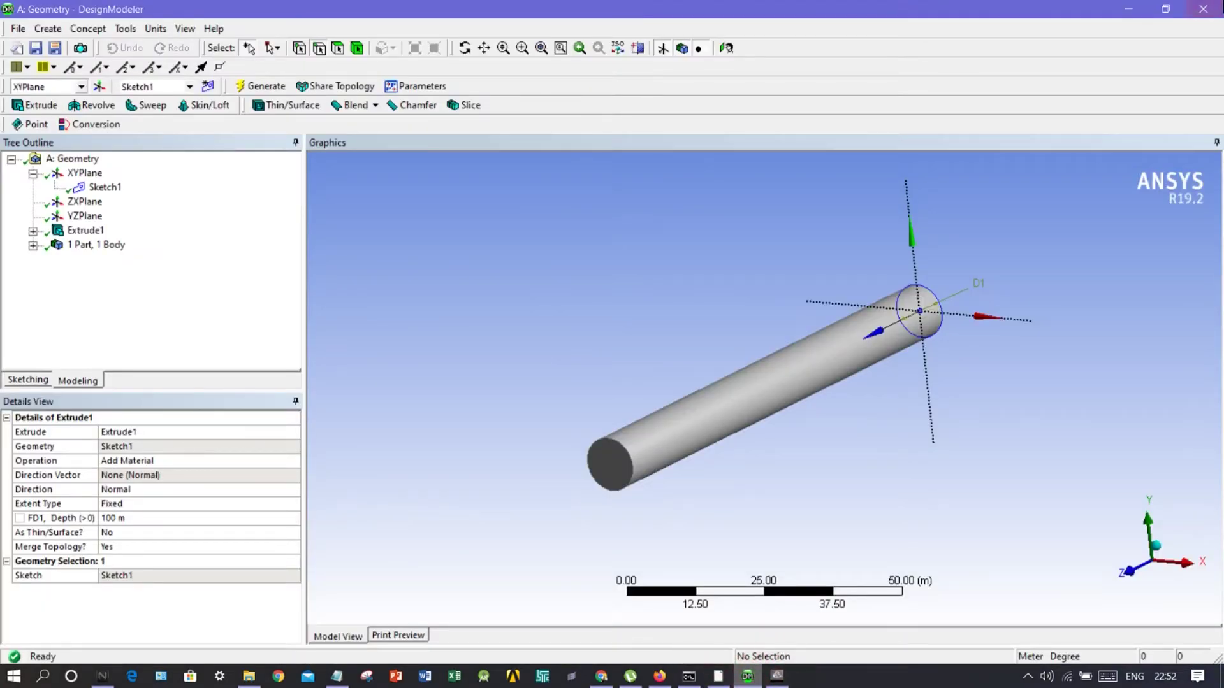
{"action": "left_click", "coordinate": [937, 153]}
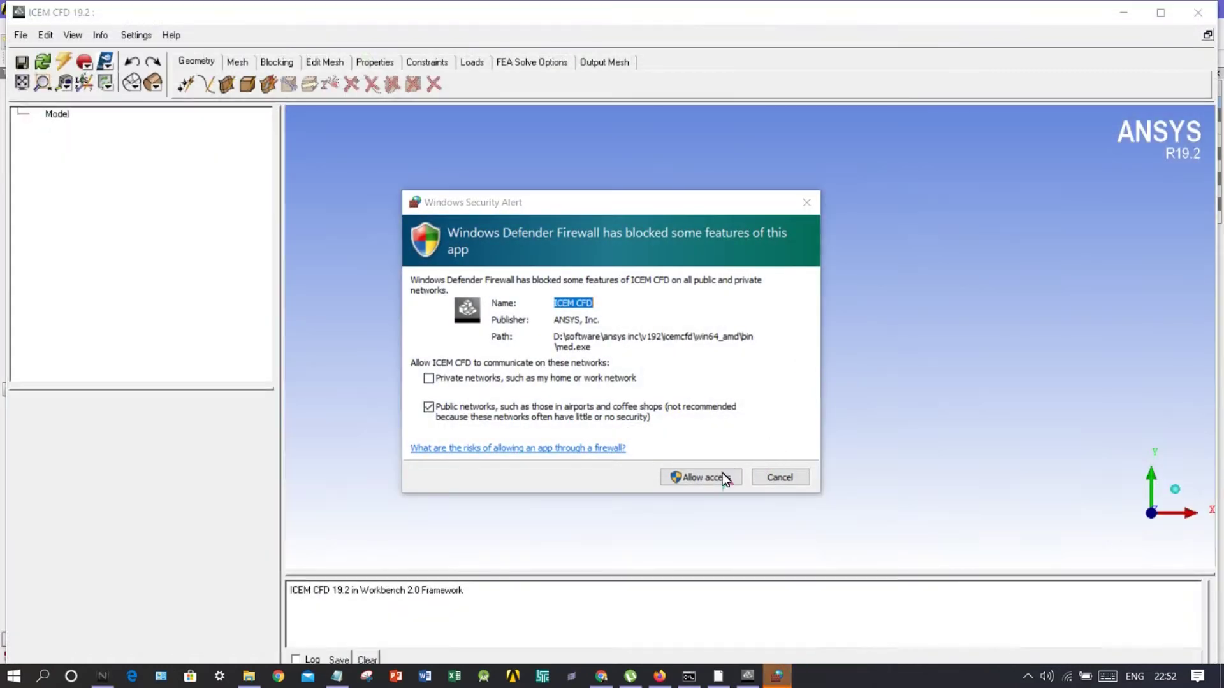
{"action": "left_click", "coordinate": [721, 475]}
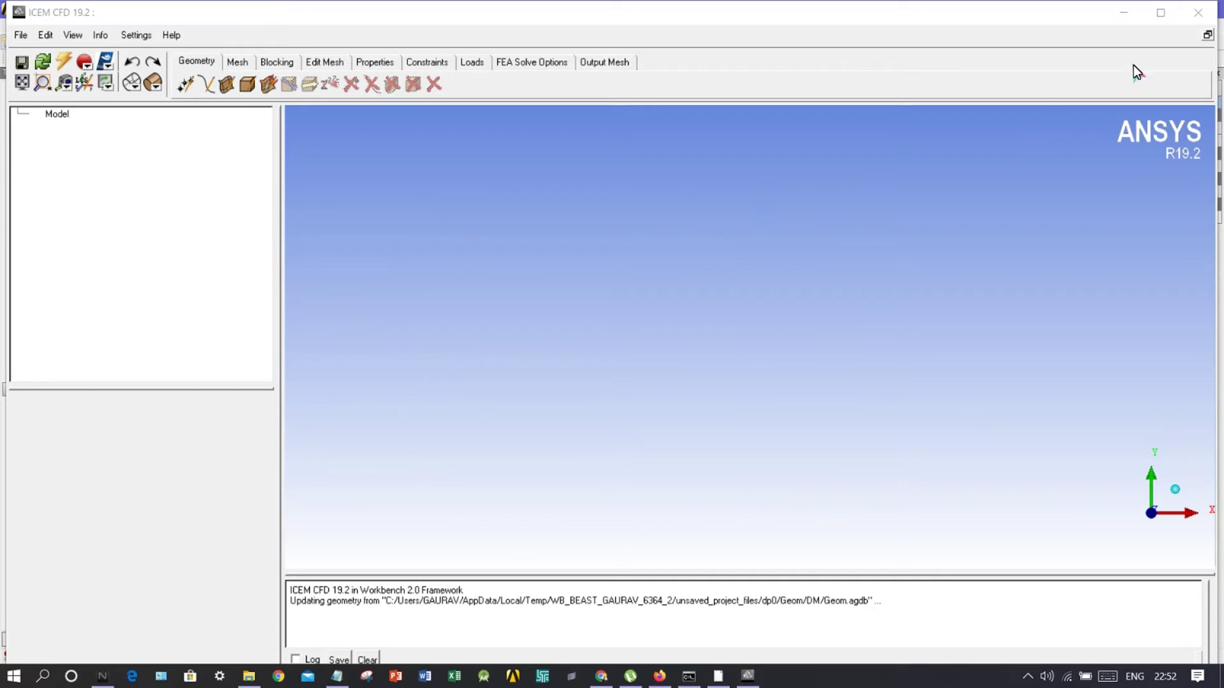
Maximise the ICEM CFD window and display the imported geometry's surfaces with solid shading.
{"action": "left_click", "coordinate": [1151, 19]}
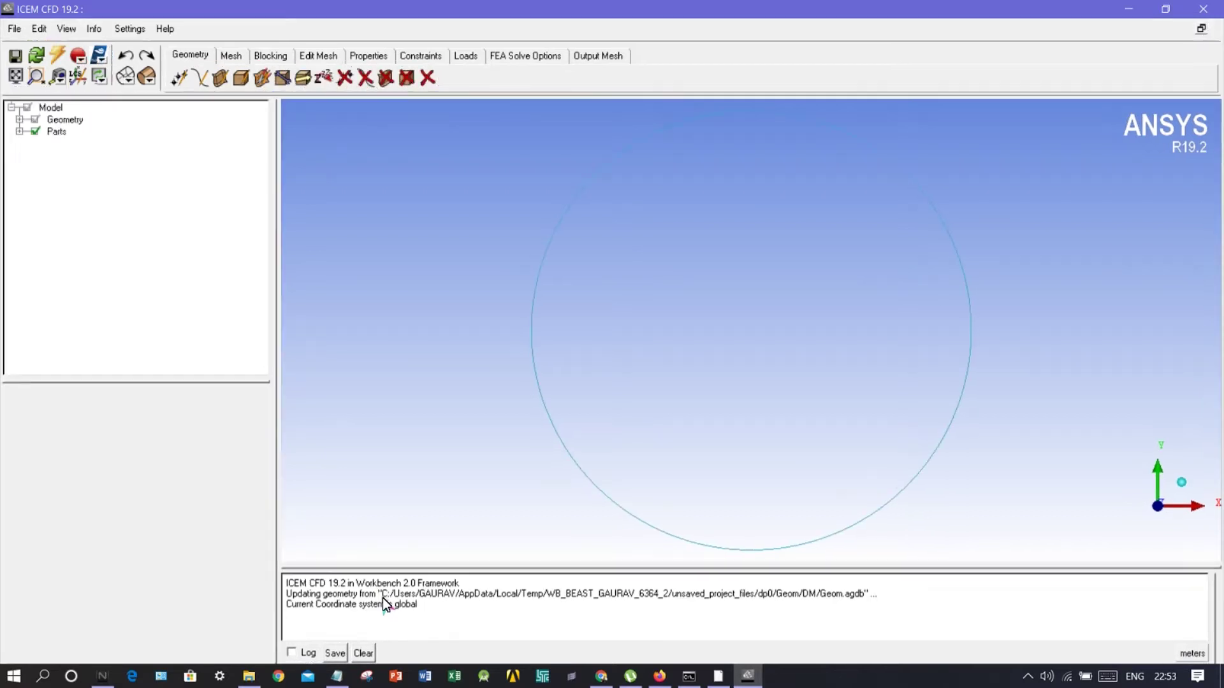
{"action": "scroll", "coordinate": [640, 339], "scroll_direction": "down", "scroll_amount": 2}
{"action": "scroll", "coordinate": [789, 320], "scroll_direction": "up", "scroll_amount": 1}
{"action": "scroll", "coordinate": [835, 317], "scroll_direction": "down", "scroll_amount": 2}
{"action": "middle_click_drag", "start_coordinate": [832, 310], "coordinate": [787, 362]}
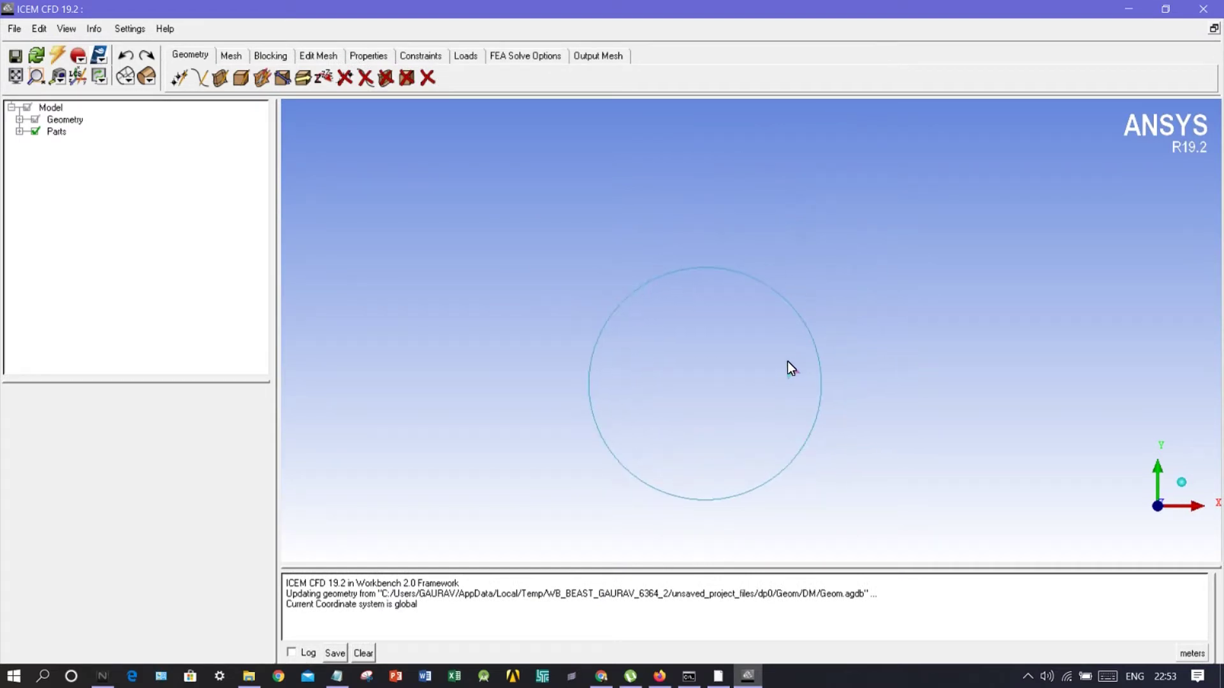
{"action": "left_click", "coordinate": [19, 119]}
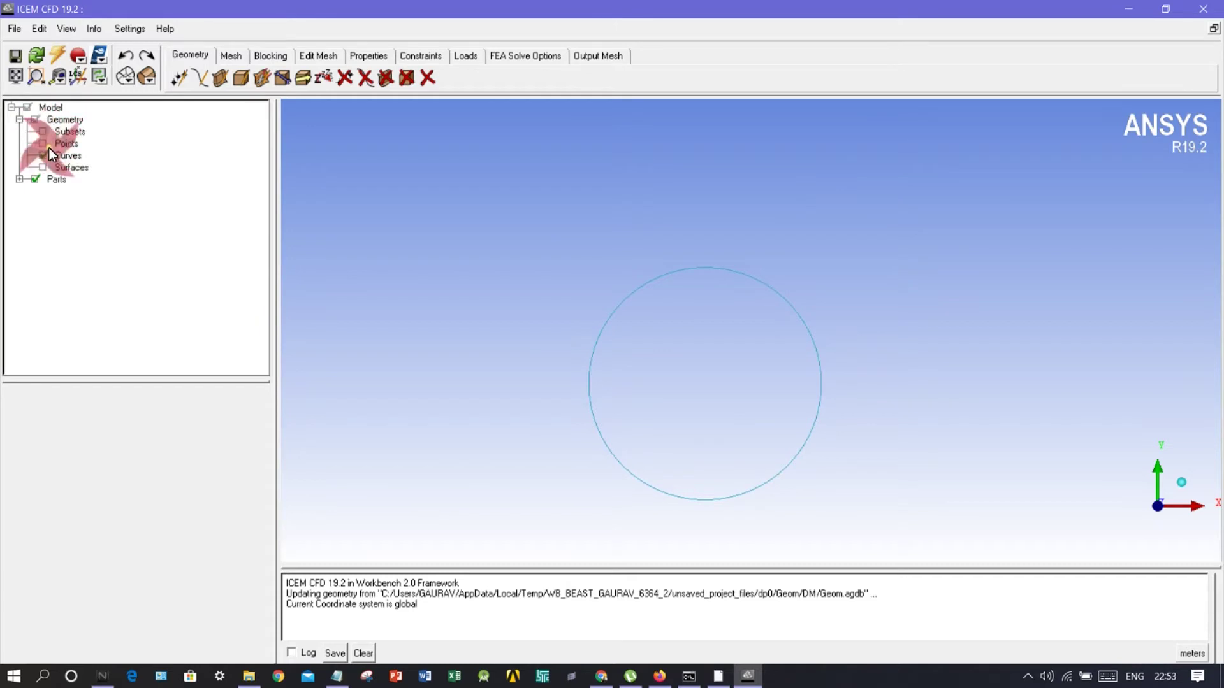
{"action": "left_click", "coordinate": [43, 167]}
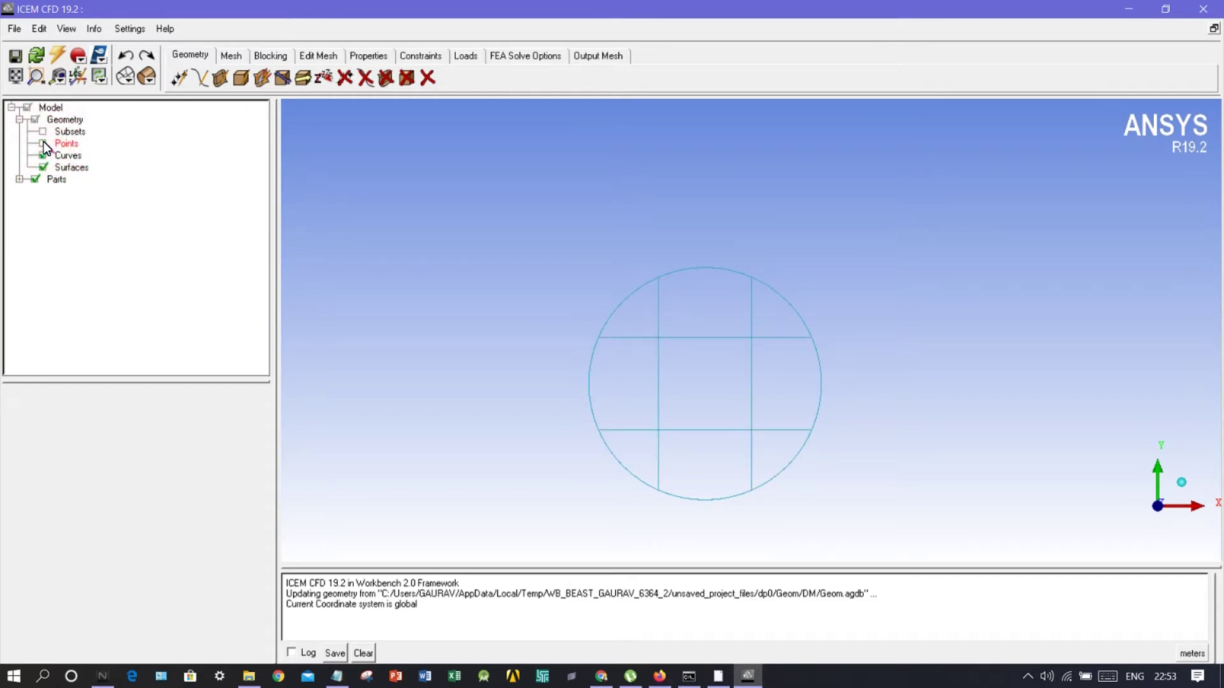
{"action": "left_click", "coordinate": [143, 76]}
{"action": "scroll", "coordinate": [655, 255], "scroll_direction": "down", "scroll_amount": 1}
{"action": "middle_click_drag", "start_coordinate": [655, 256], "coordinate": [710, 253]}
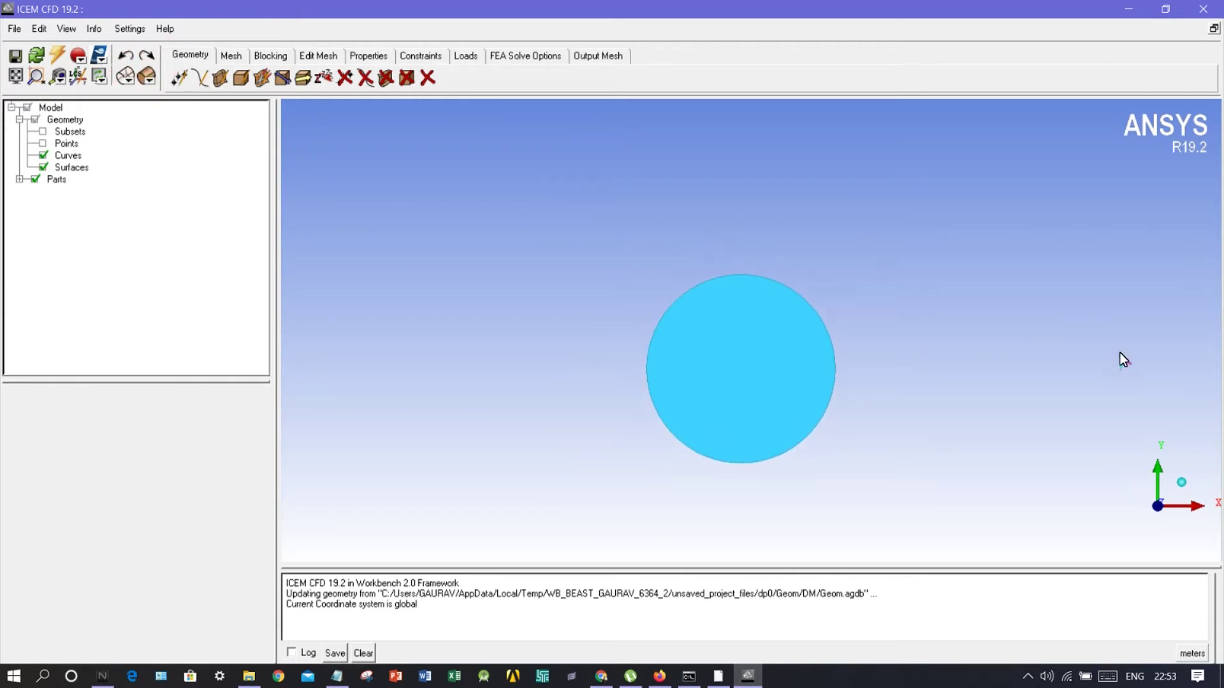
Orient the model isometrically so the full length of the cylinder is in view.
{"action": "left_click", "coordinate": [1183, 483]}
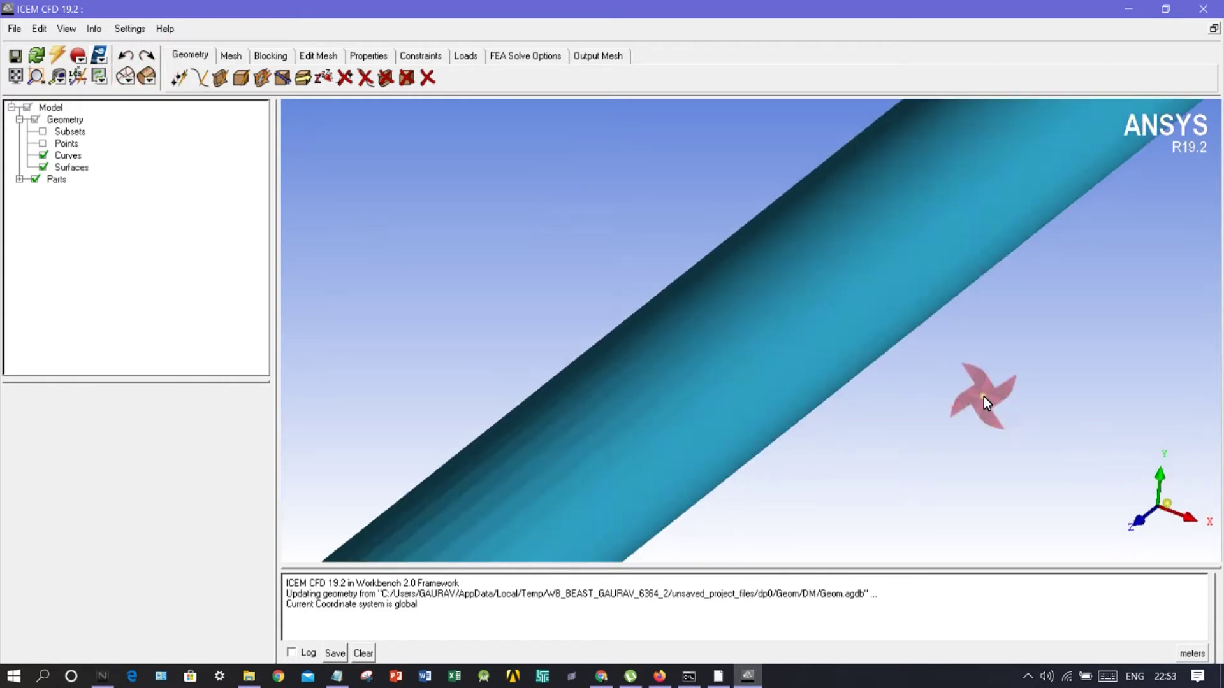
{"action": "scroll", "coordinate": [892, 382], "scroll_direction": "down", "scroll_amount": 5}
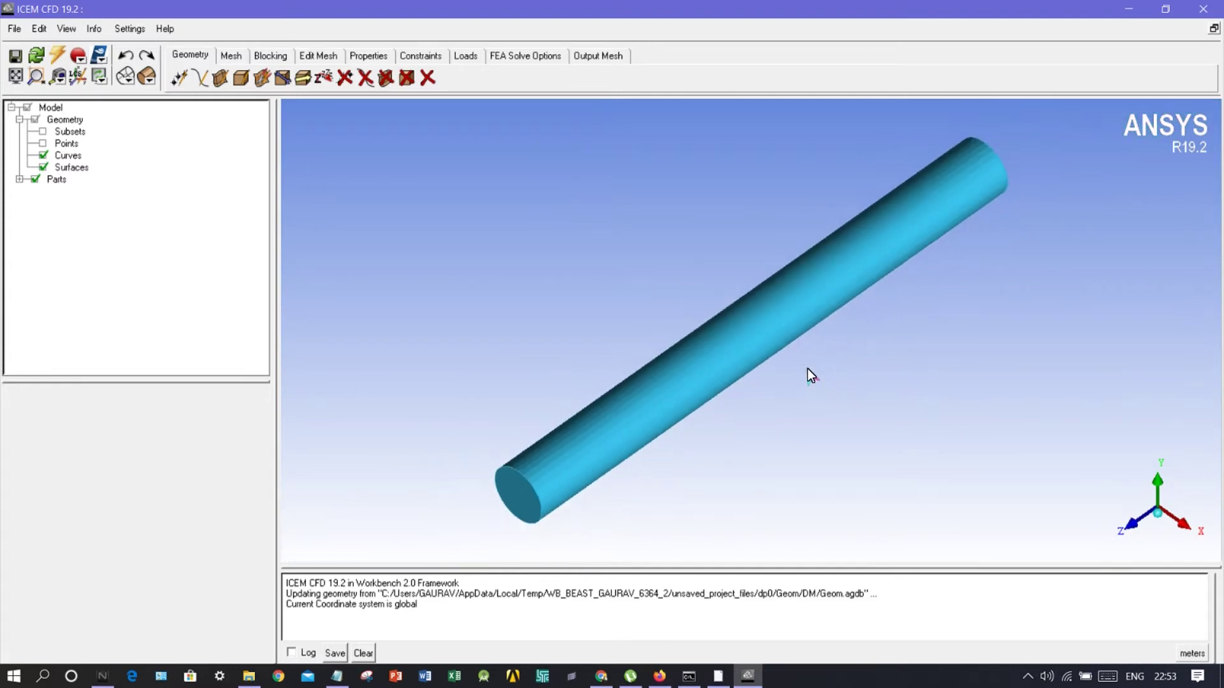
{"action": "middle_click_drag", "start_coordinate": [789, 380], "coordinate": [783, 402]}
{"action": "left_click_drag", "start_coordinate": [737, 399], "coordinate": [323, 132]}
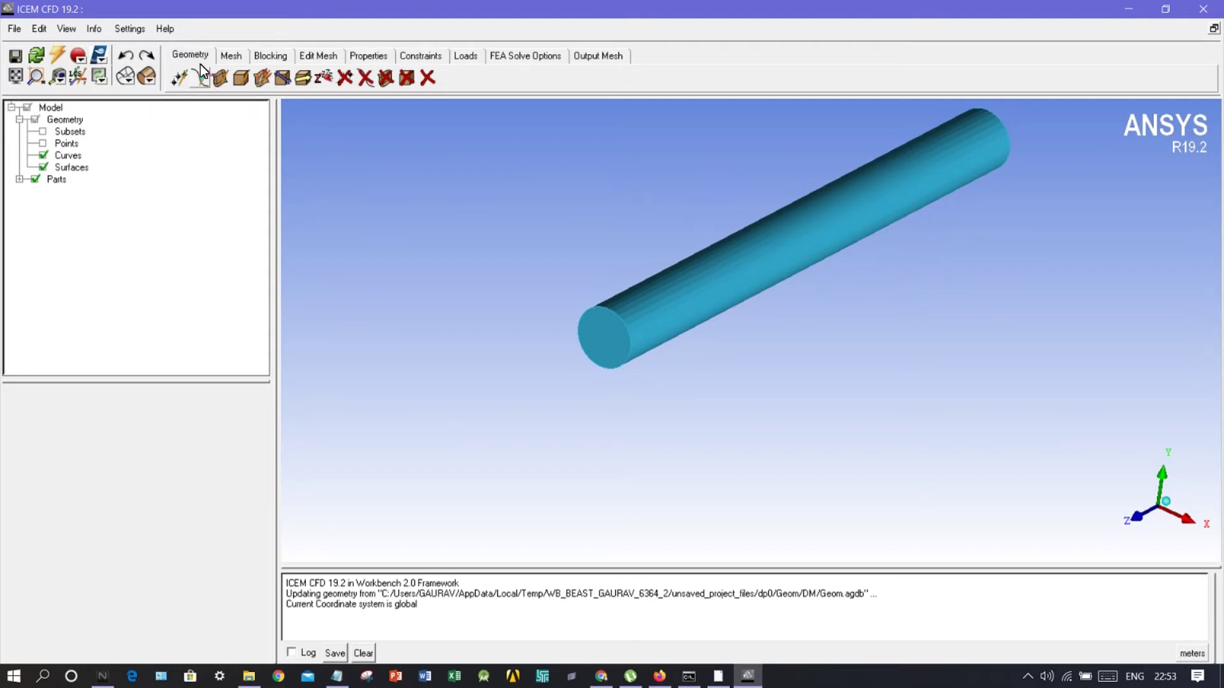
Turn on the display of points and try to select all bodies for deletion with Delete Body.
{"action": "left_click", "coordinate": [406, 78]}
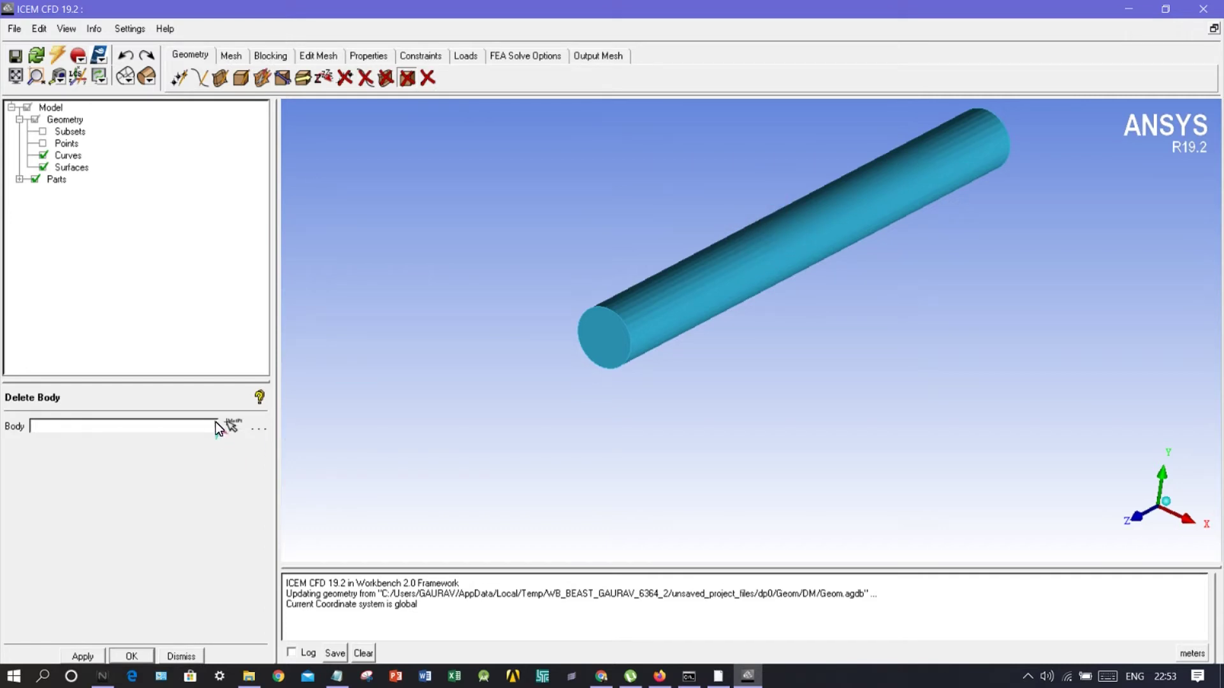
{"action": "left_click", "coordinate": [42, 143]}
{"action": "left_click", "coordinate": [231, 425]}
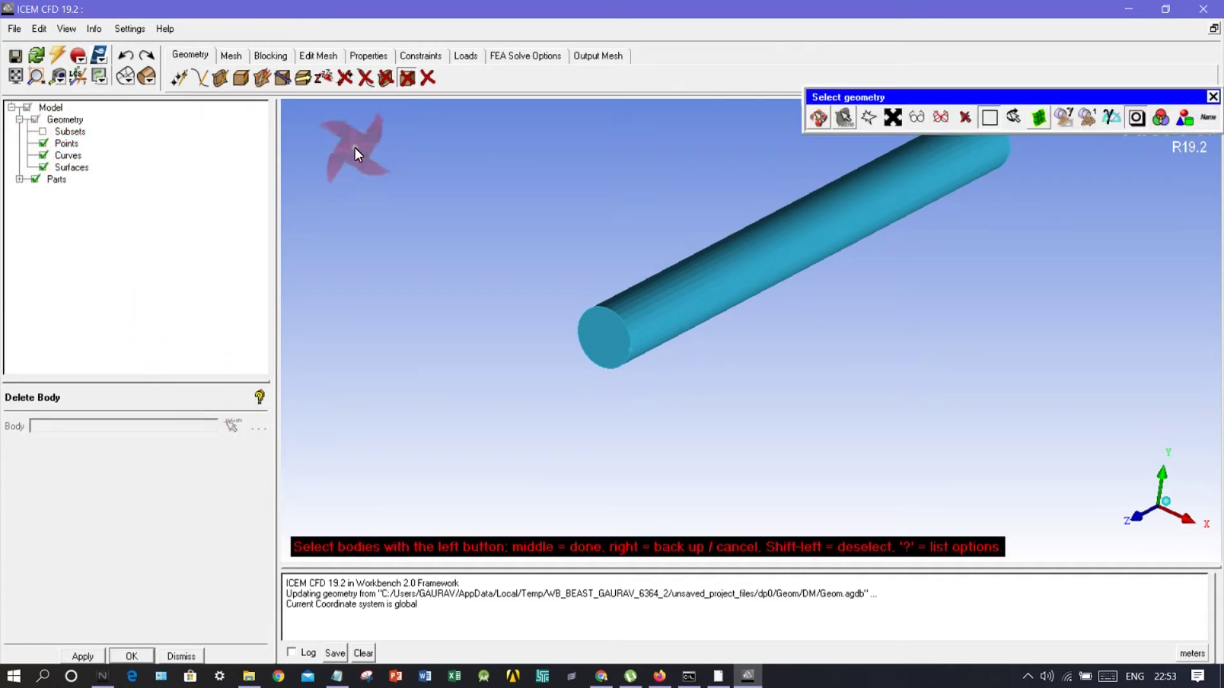
{"action": "left_click", "coordinate": [894, 116]}
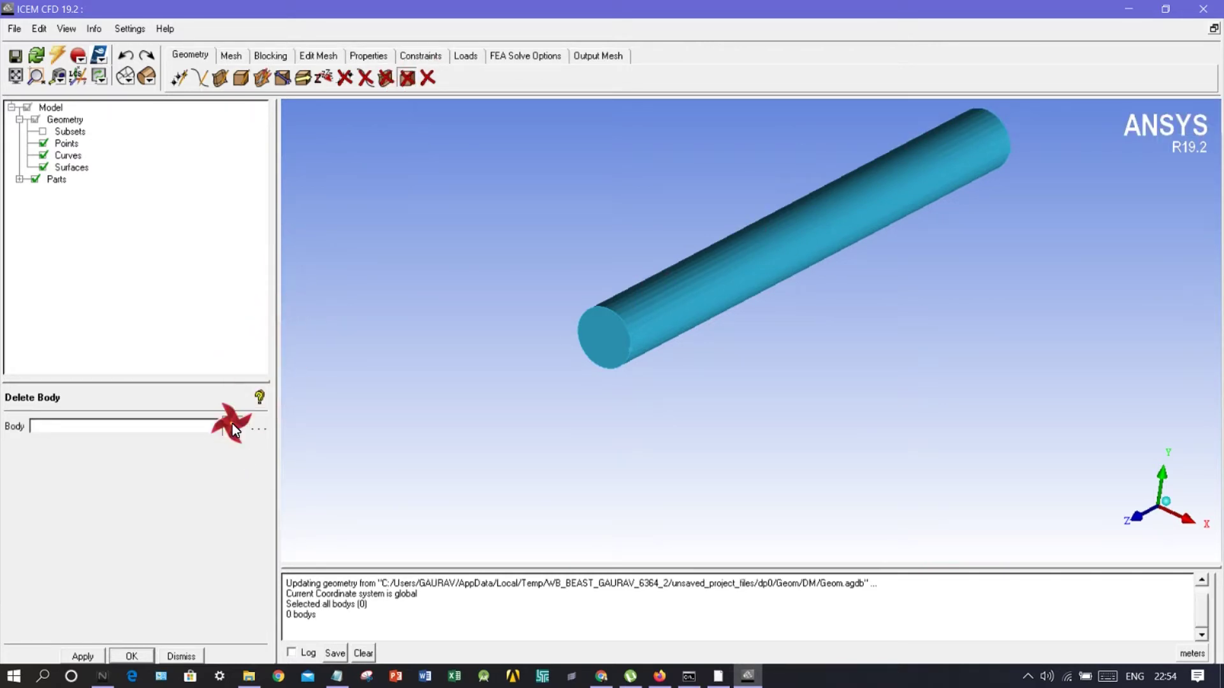
{"action": "left_click", "coordinate": [231, 425]}
{"action": "left_click_drag", "start_coordinate": [1086, 101], "coordinate": [982, 101]}
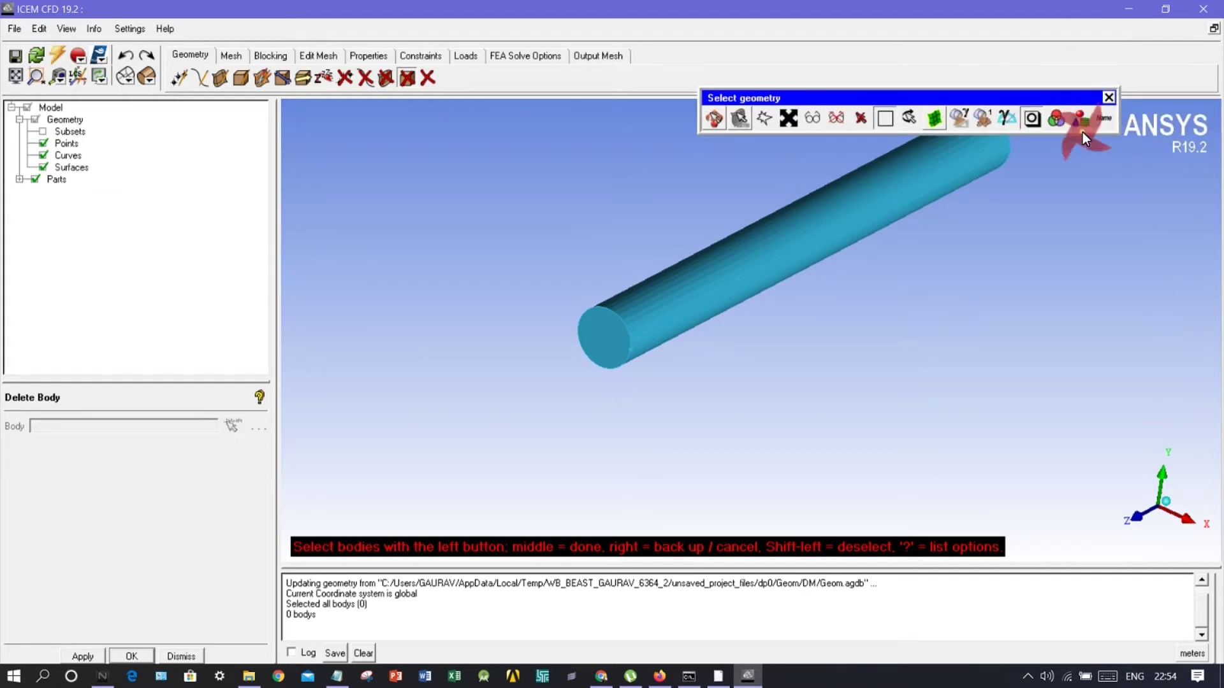
{"action": "left_click", "coordinate": [797, 118]}
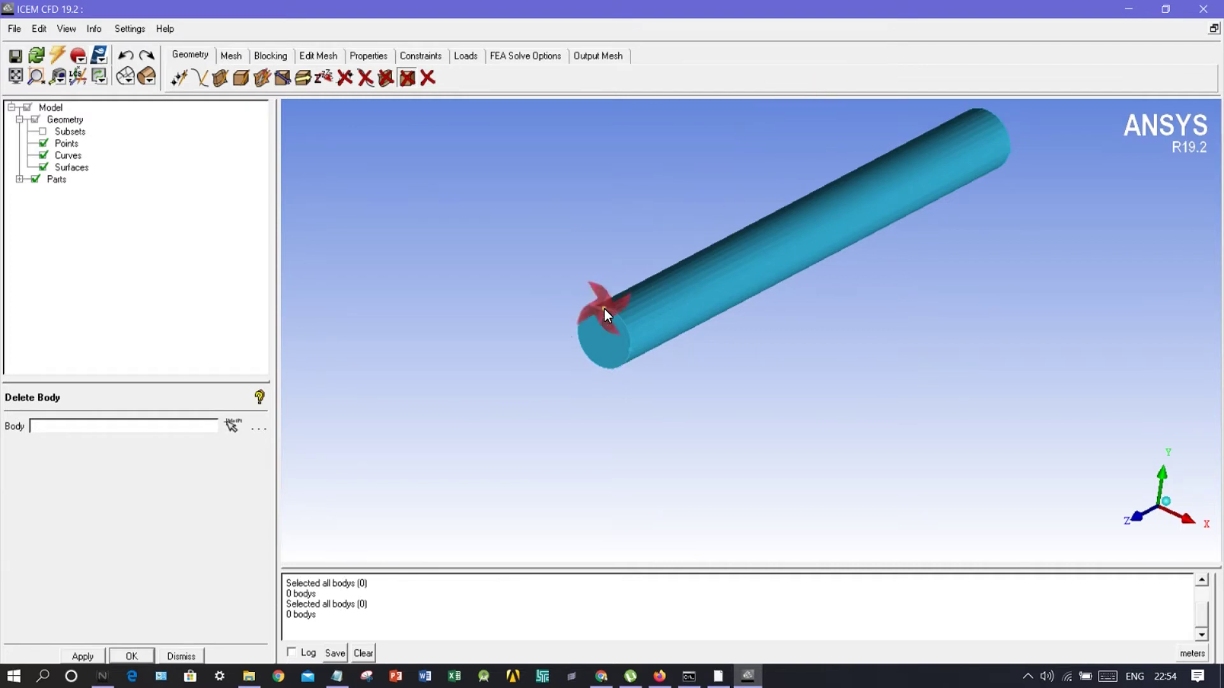
Expand the Parts branch and start a new material-point body with the part name Water.
{"action": "left_click", "coordinate": [20, 180]}
{"action": "right_click", "coordinate": [56, 181]}
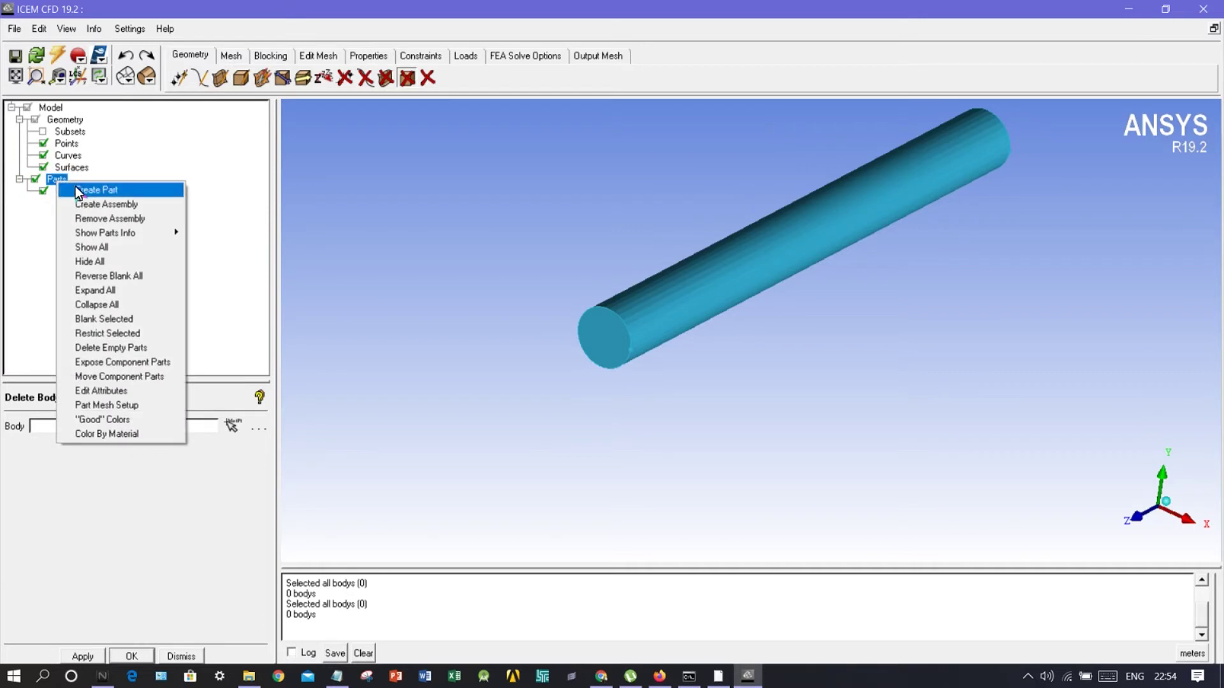
{"action": "left_click", "coordinate": [174, 117]}
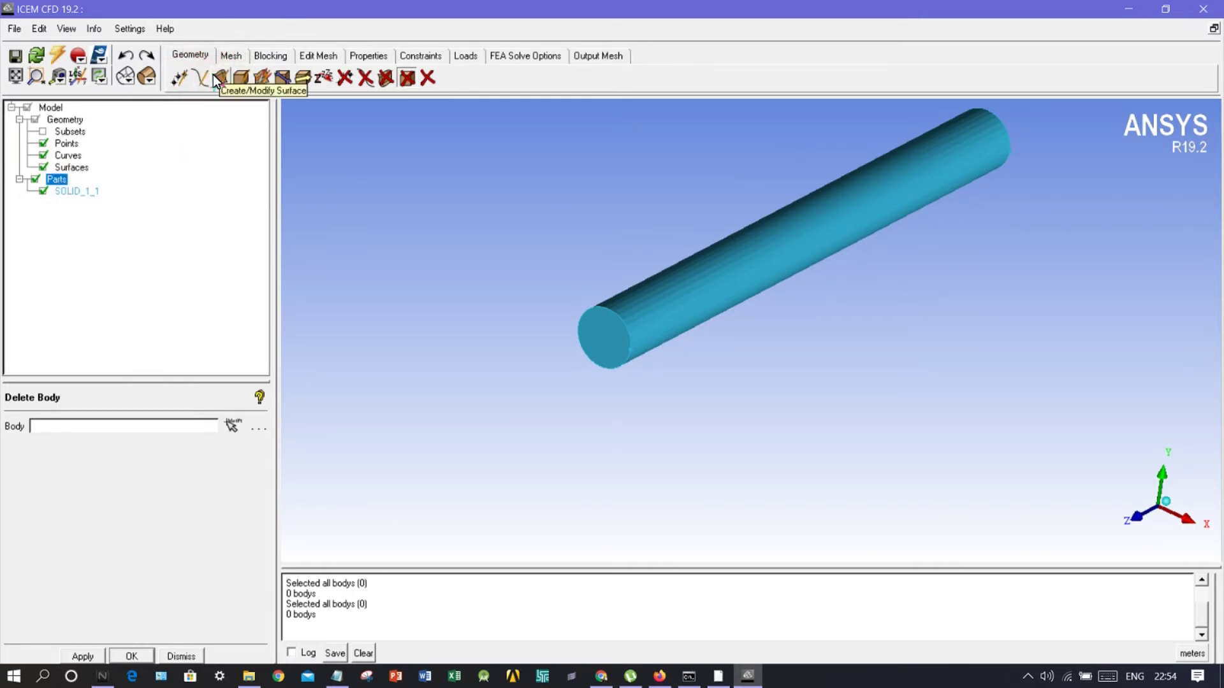
{"action": "left_click", "coordinate": [236, 79]}
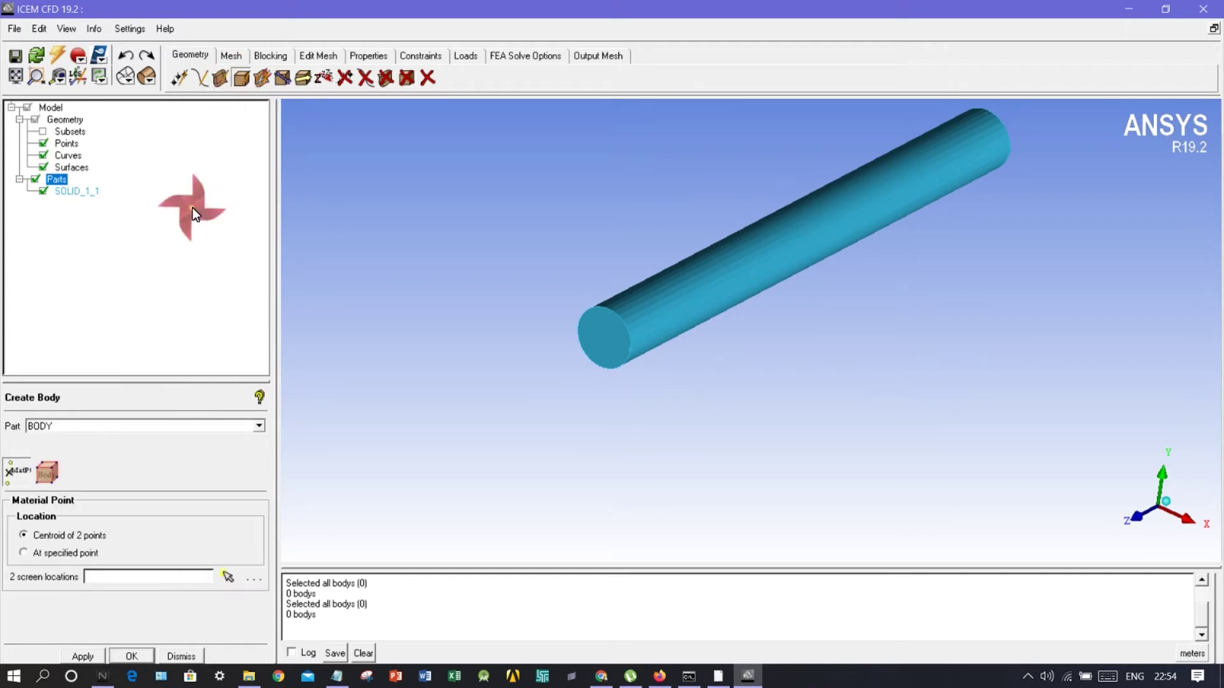
{"action": "left_click_drag", "start_coordinate": [82, 423], "coordinate": [6, 424]}
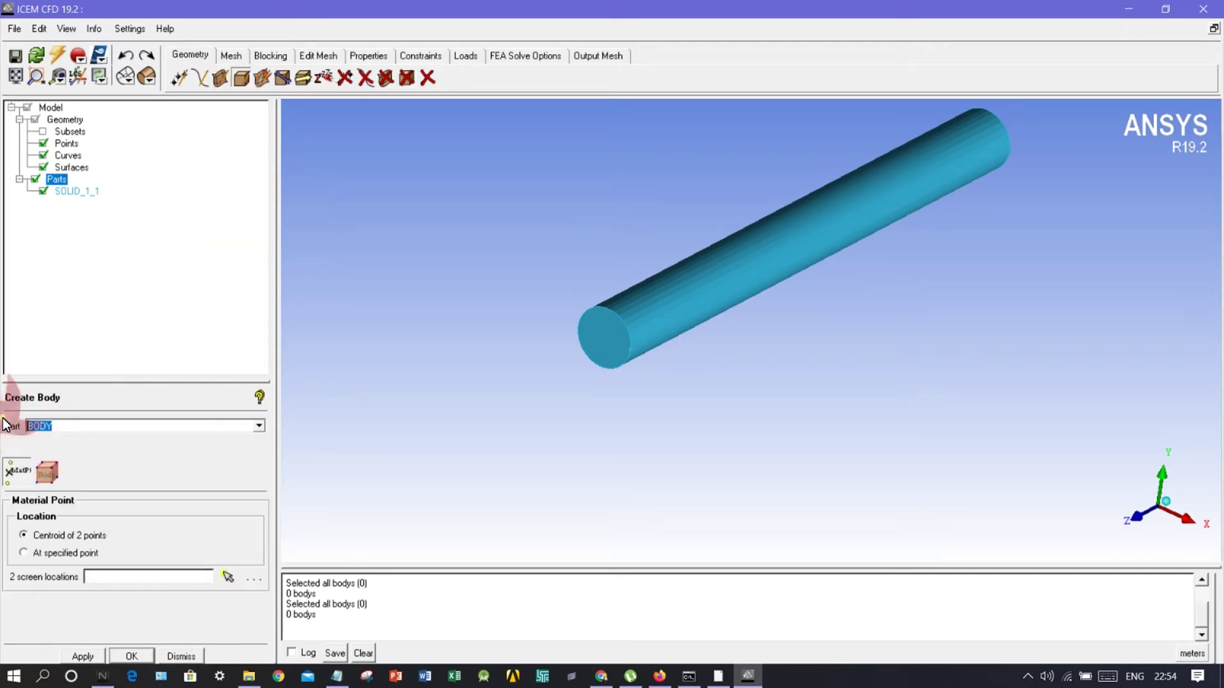
{"action": "key", "text": "Caps_Lock"}
{"action": "type", "text": "W"}
{"action": "key", "text": "Caps_Lock"}
{"action": "type", "text": "ater"}
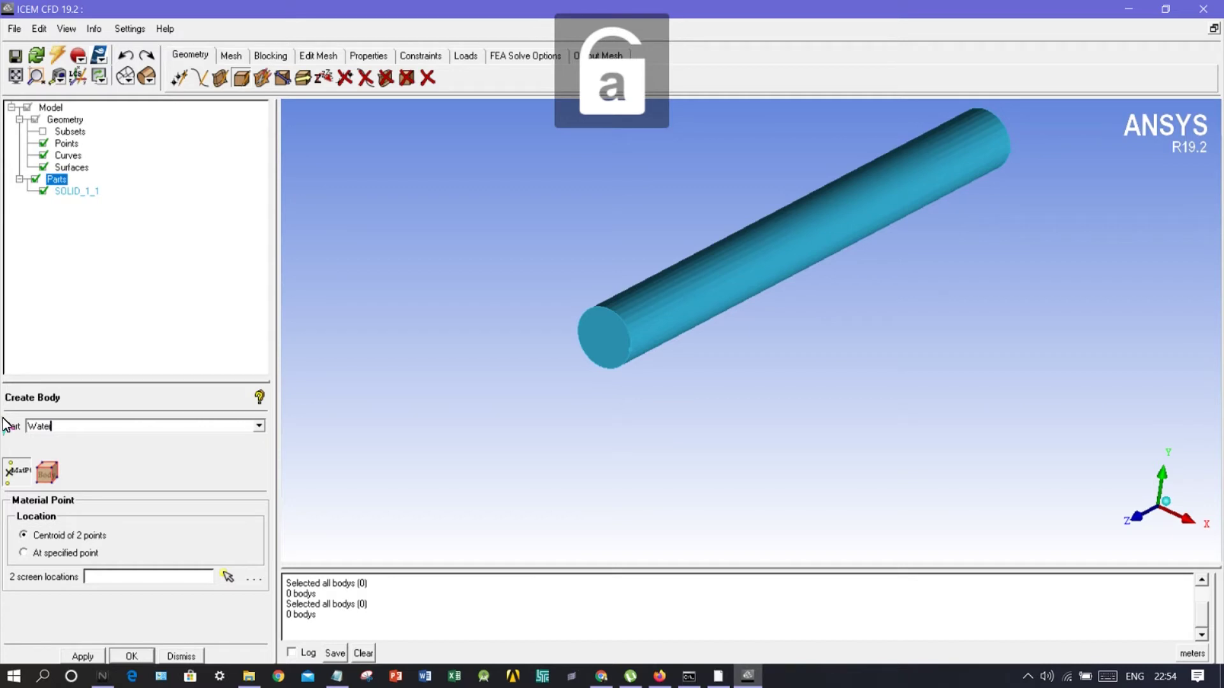
Switch the cylinder's surfaces to wireframe display so that locations on both ends can be picked.
{"action": "left_click", "coordinate": [228, 577]}
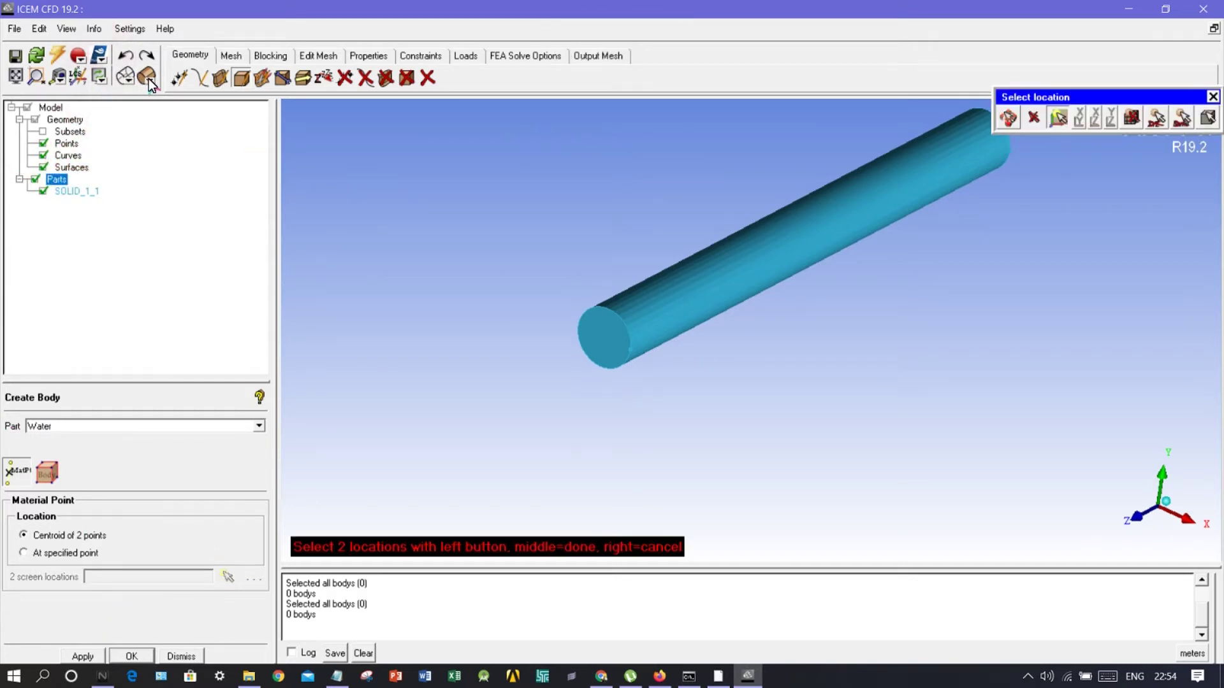
{"action": "left_click", "coordinate": [132, 80]}
{"action": "left_click", "coordinate": [128, 105]}
{"action": "left_click", "coordinate": [509, 266]}
{"action": "left_click_drag", "start_coordinate": [865, 247], "coordinate": [759, 210]}
{"action": "right_click", "coordinate": [757, 204]}
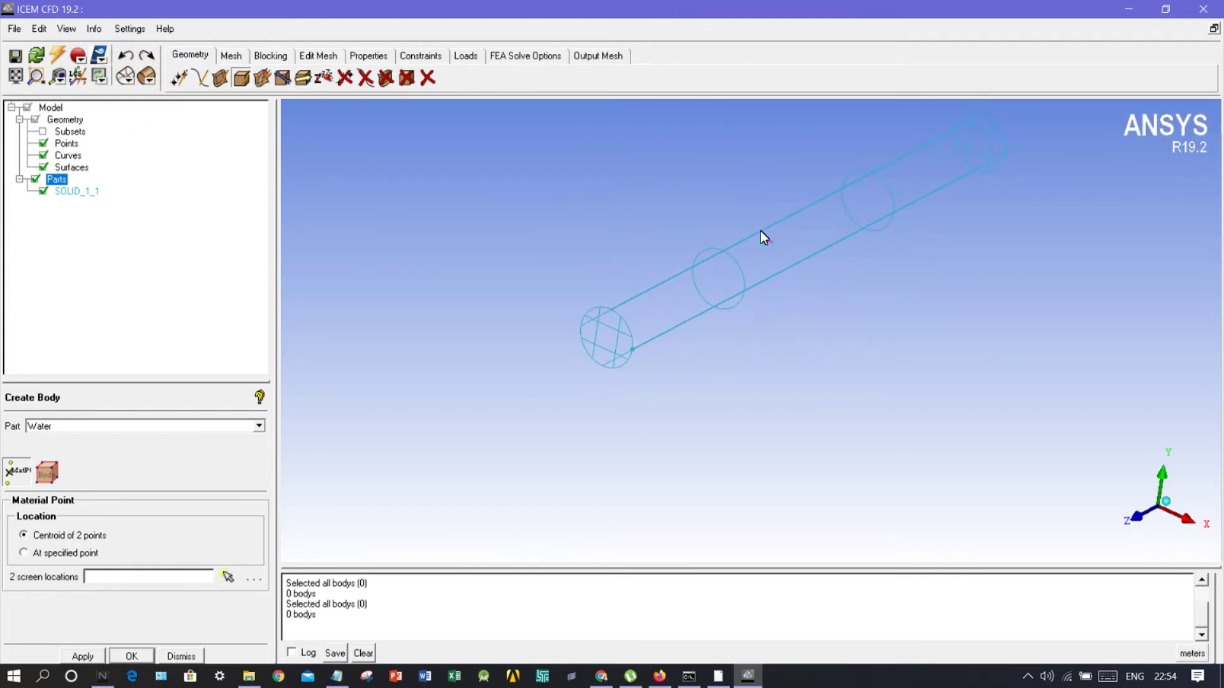
{"action": "middle_click_drag", "start_coordinate": [751, 216], "coordinate": [701, 246]}
{"action": "scroll", "coordinate": [610, 336], "scroll_direction": "up", "scroll_amount": 5}
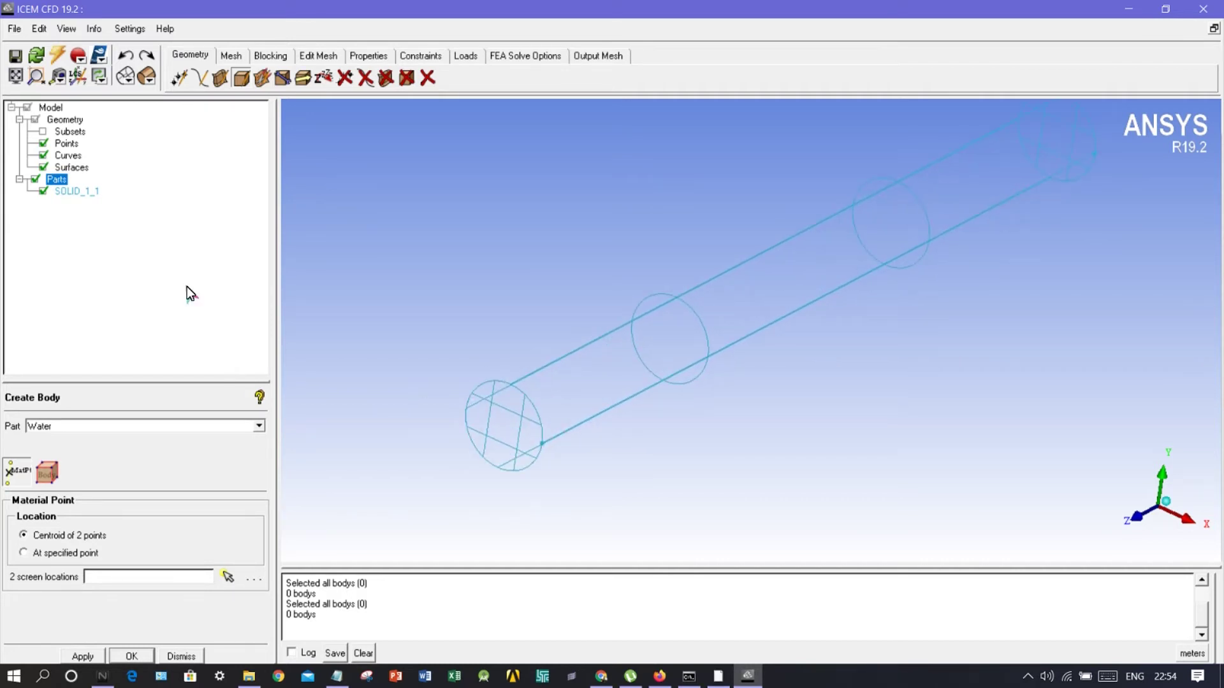
Create the Water material point at the centroid of two locations picked on opposite ends of the cylinder.
{"action": "left_click", "coordinate": [225, 578]}
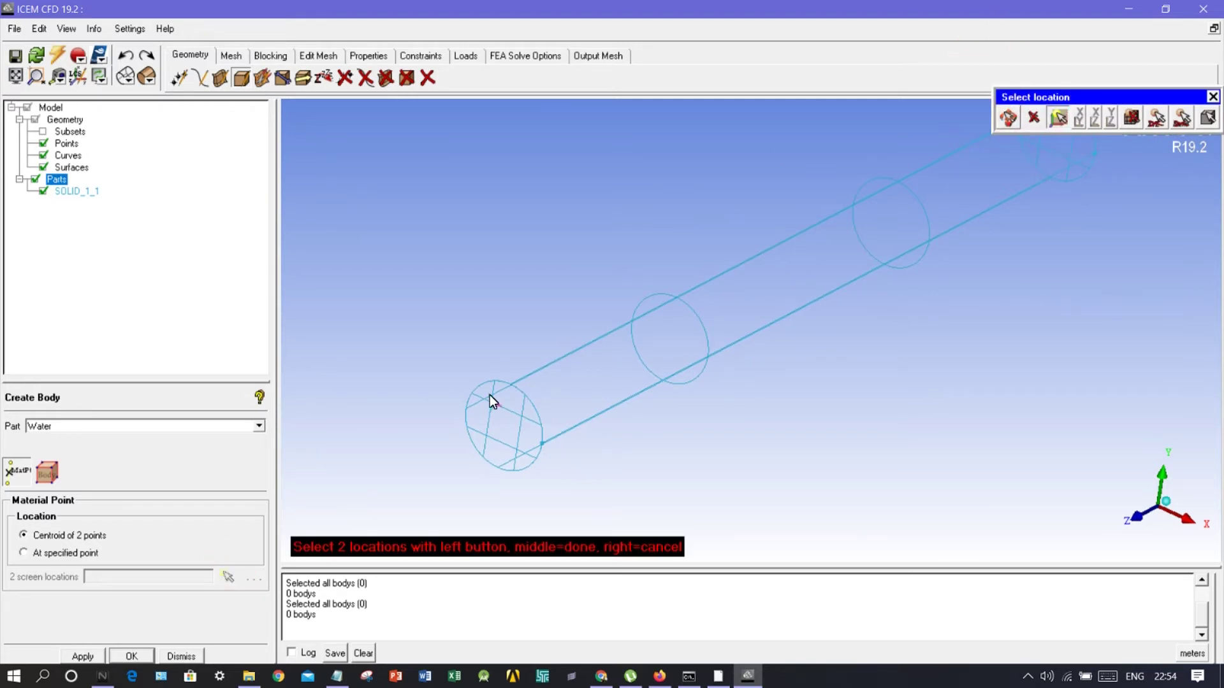
{"action": "left_click", "coordinate": [469, 402]}
{"action": "scroll", "coordinate": [786, 236], "scroll_direction": "down", "scroll_amount": 3}
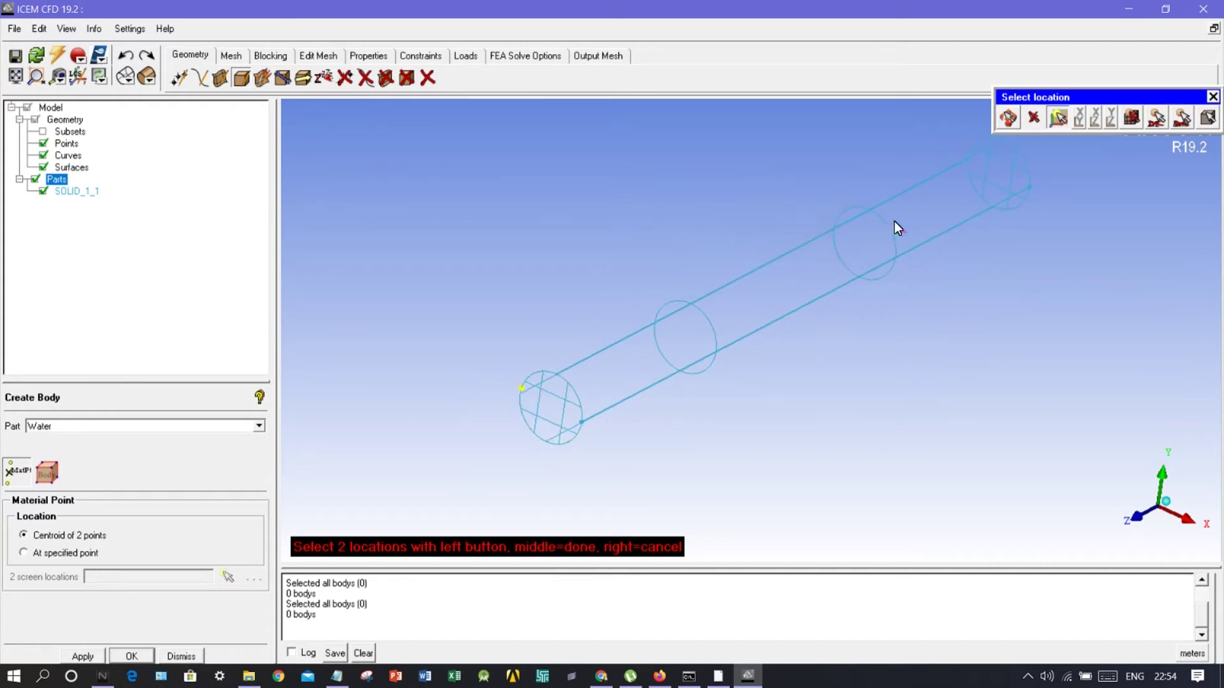
{"action": "scroll", "coordinate": [913, 213], "scroll_direction": "up", "scroll_amount": 2}
{"action": "scroll", "coordinate": [904, 182], "scroll_direction": "up", "scroll_amount": 3}
{"action": "scroll", "coordinate": [905, 190], "scroll_direction": "up", "scroll_amount": 4}
{"action": "middle_click_drag", "start_coordinate": [950, 154], "coordinate": [870, 238]}
{"action": "scroll", "coordinate": [892, 229], "scroll_direction": "up", "scroll_amount": 2}
{"action": "scroll", "coordinate": [846, 247], "scroll_direction": "down", "scroll_amount": 5}
{"action": "scroll", "coordinate": [310, 552], "scroll_direction": "down", "scroll_amount": 2}
{"action": "left_click", "coordinate": [83, 656]}
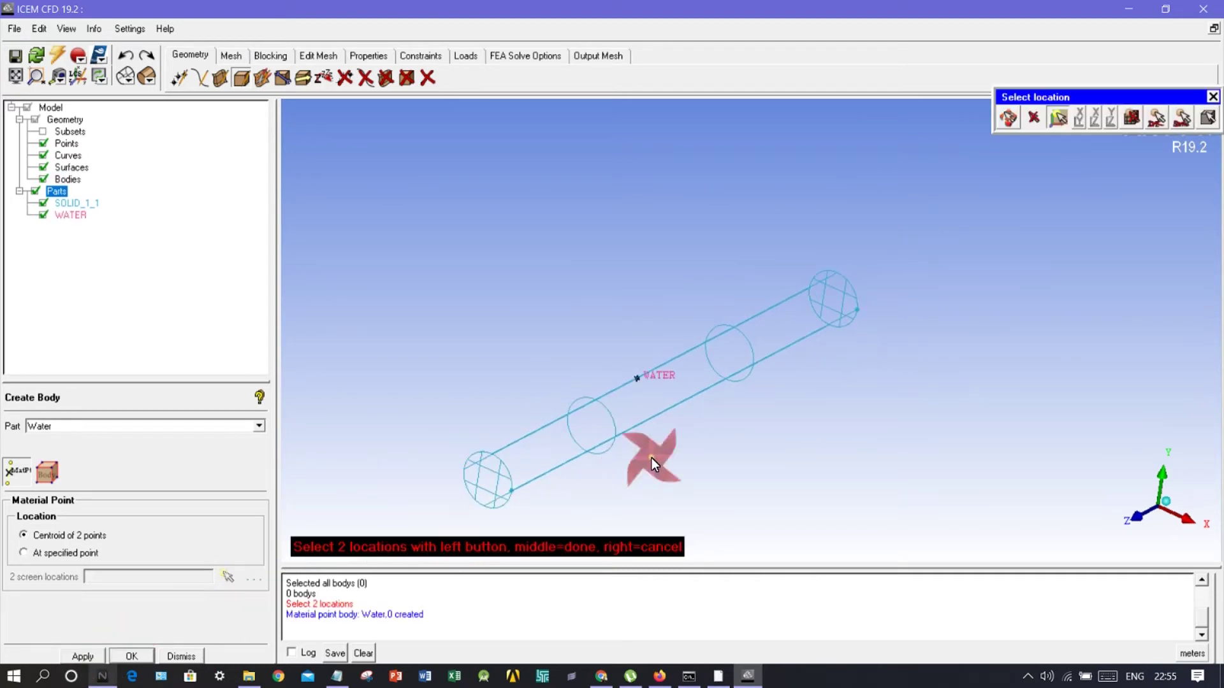
Start creating a new part by selection under Parts and name it Inlet.
{"action": "middle_click_drag", "start_coordinate": [598, 374], "coordinate": [522, 304]}
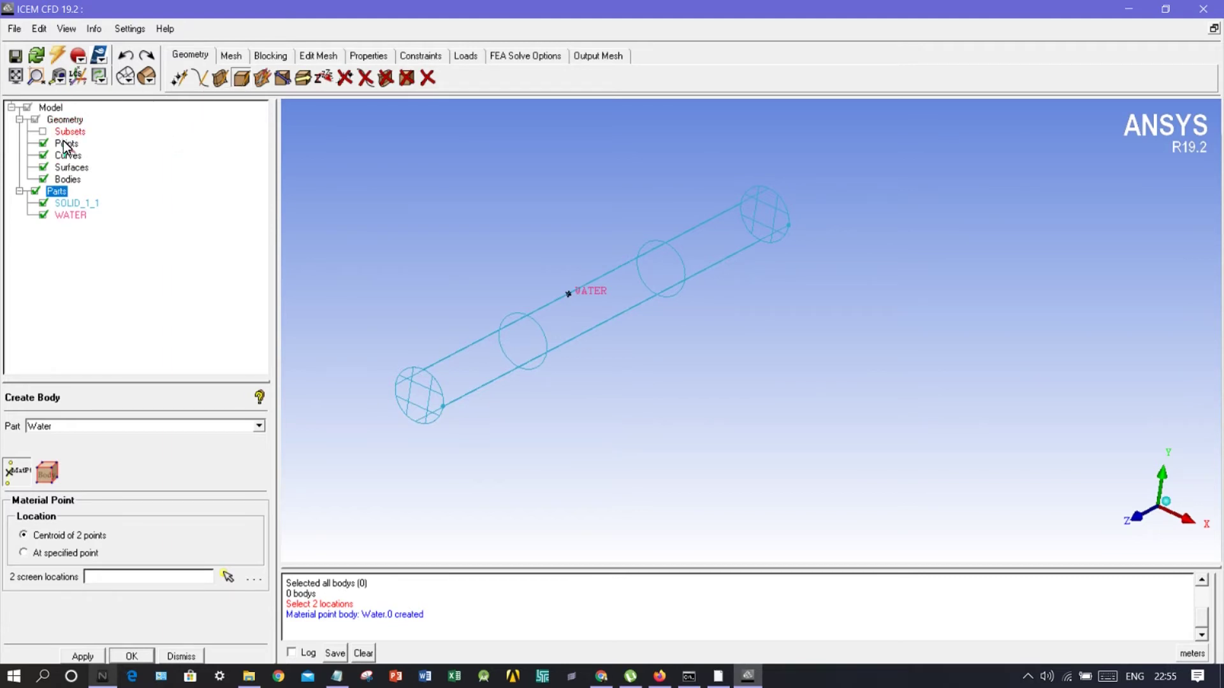
{"action": "right_click", "coordinate": [56, 192]}
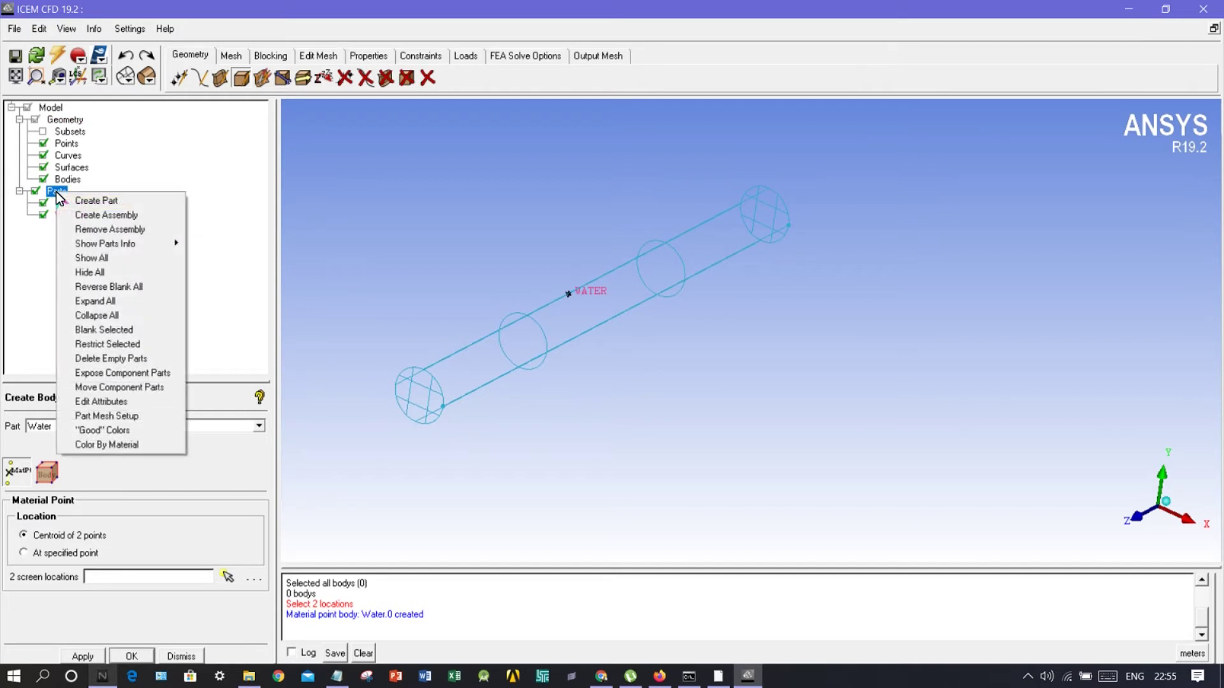
{"action": "left_click", "coordinate": [102, 201]}
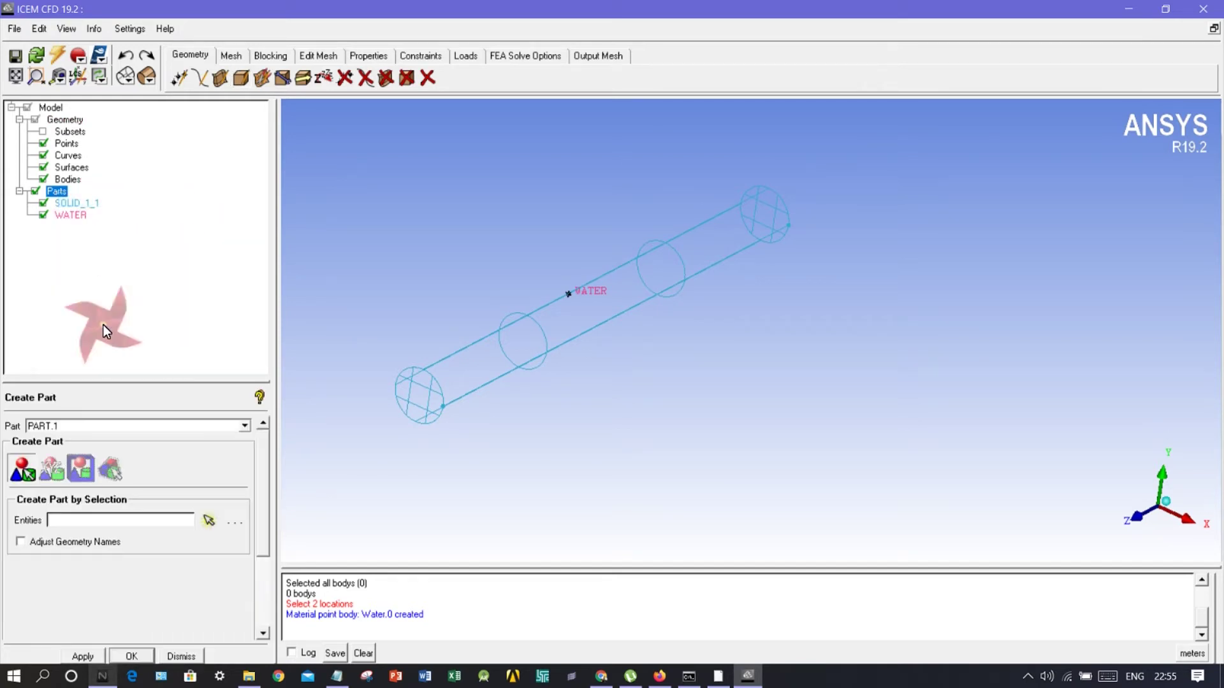
{"action": "double_click", "coordinate": [71, 427]}
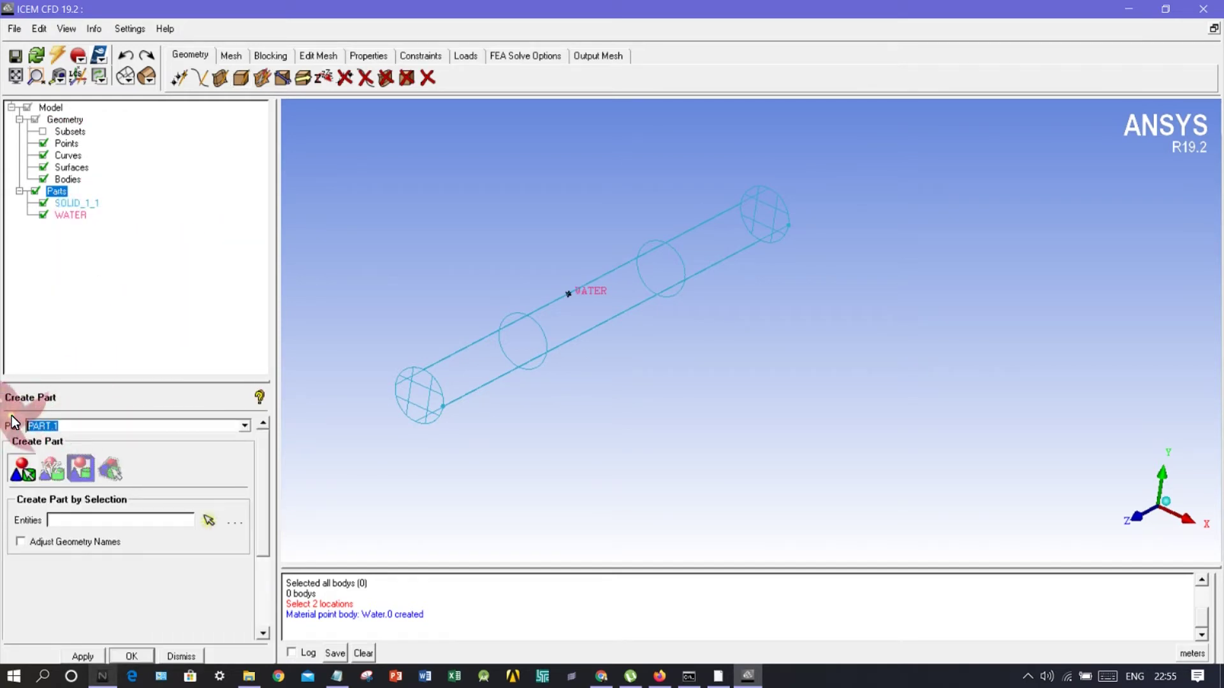
{"action": "key", "text": "Caps_Lock"}
{"action": "type", "text": "Inlet"}
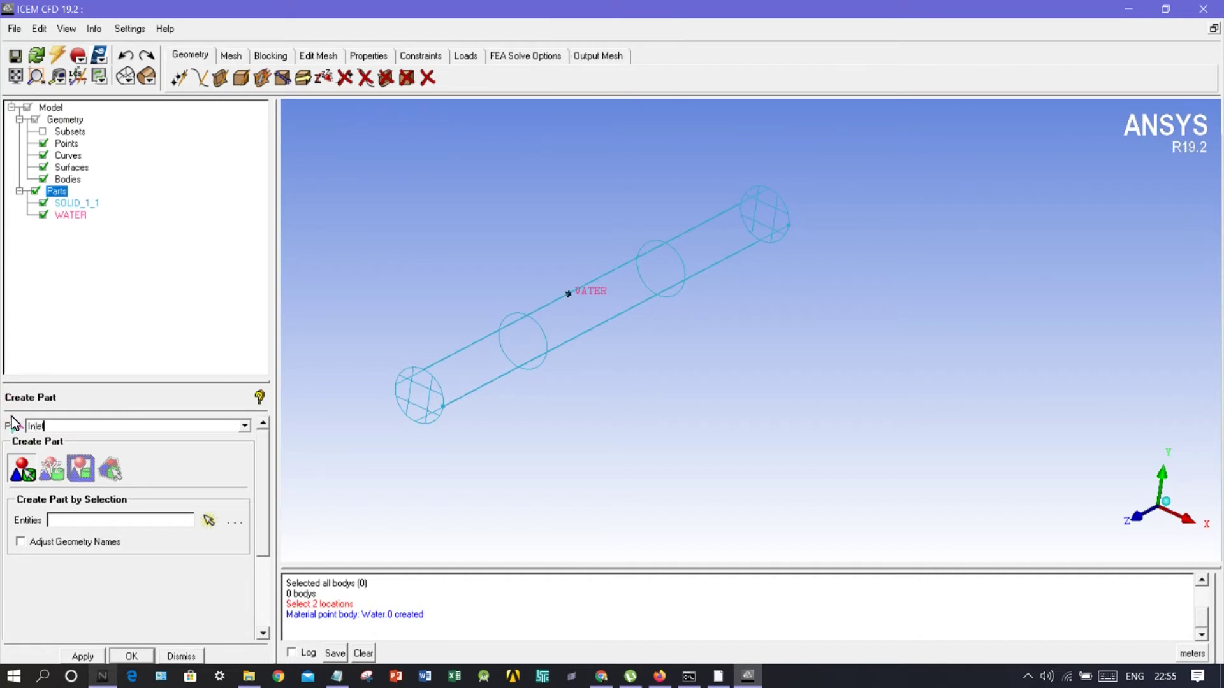
Begin picking the Inlet entities with surfaces shaded solid, and limit the selection to surfaces by excluding points, curves and bodies.
{"action": "left_click", "coordinate": [209, 520]}
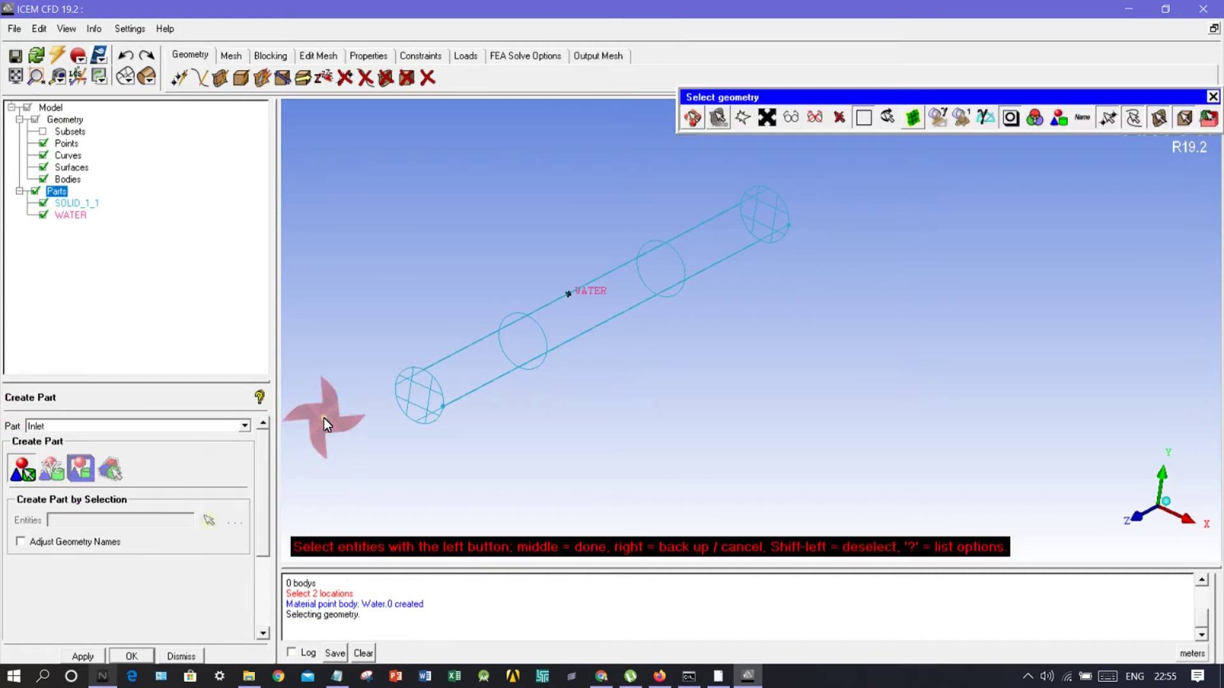
{"action": "left_click", "coordinate": [150, 77]}
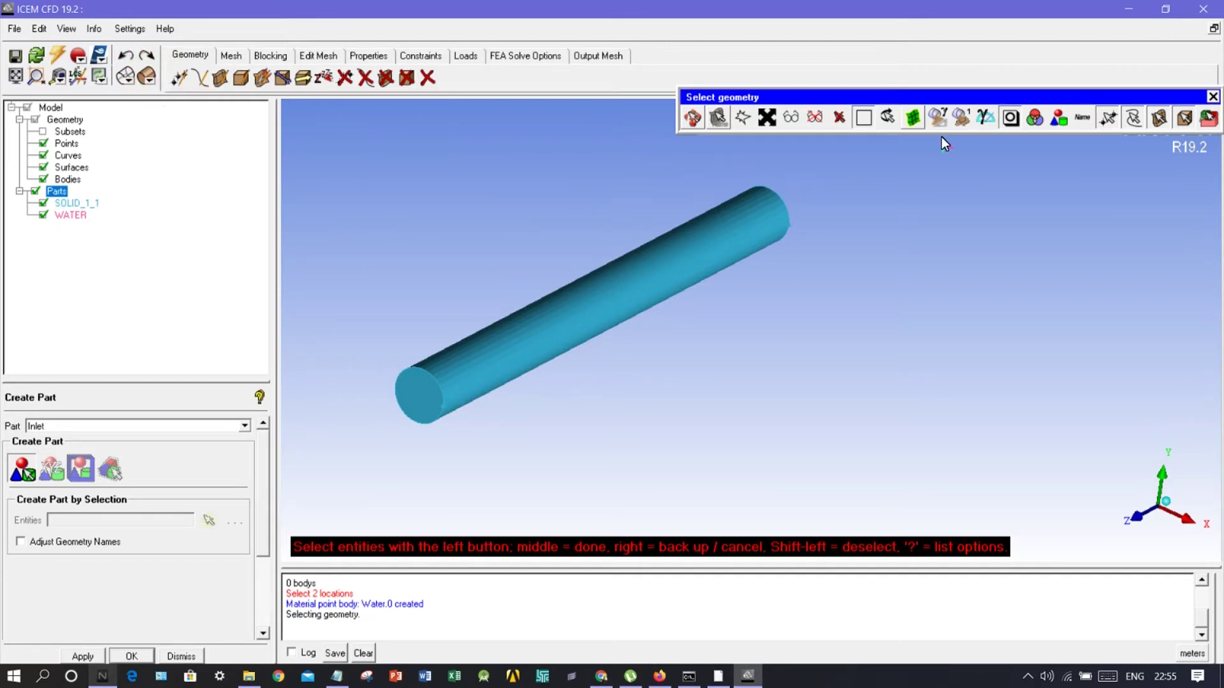
{"action": "left_click", "coordinate": [1140, 117]}
{"action": "left_click", "coordinate": [1112, 122]}
{"action": "left_click", "coordinate": [1188, 121]}
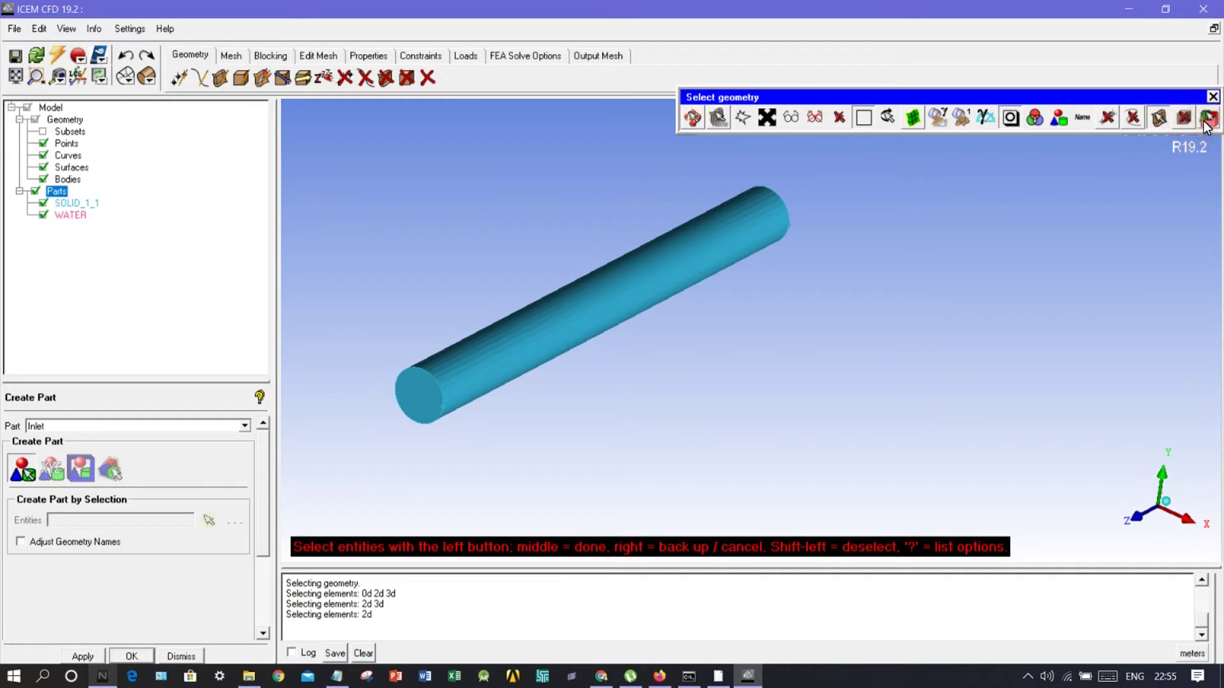
Assign the cylinder's near circular end face to the Inlet part.
{"action": "left_click", "coordinate": [1206, 125]}
{"action": "left_click", "coordinate": [1206, 125]}
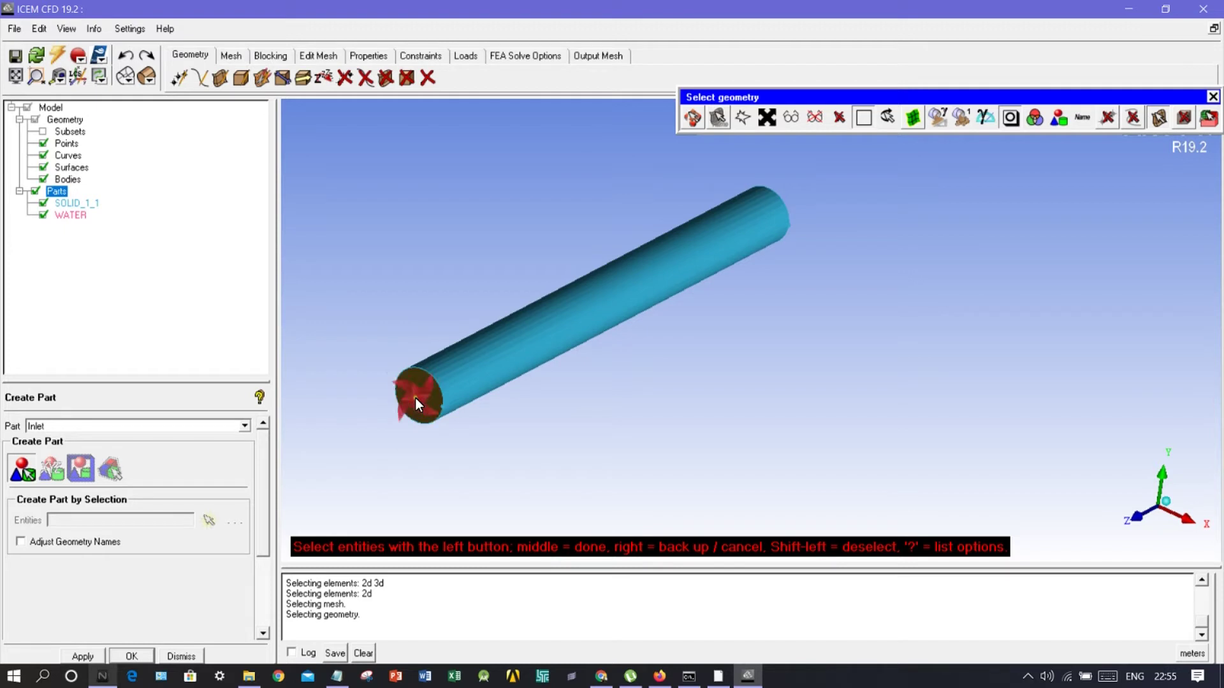
{"action": "middle_click", "coordinate": [339, 275]}
Create a part named wall from the cylinder's curved side surface.
{"action": "double_click", "coordinate": [89, 436]}
{"action": "type", "text": "wall"}
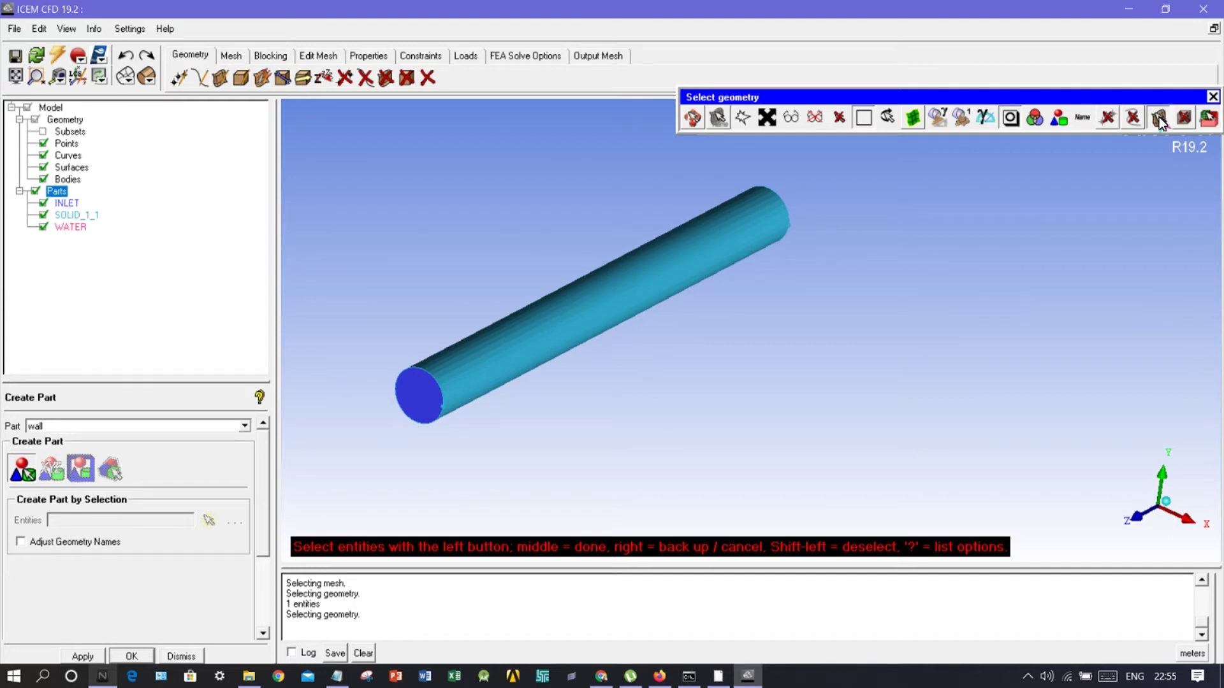
{"action": "left_click", "coordinate": [608, 301]}
{"action": "middle_click", "coordinate": [499, 222]}
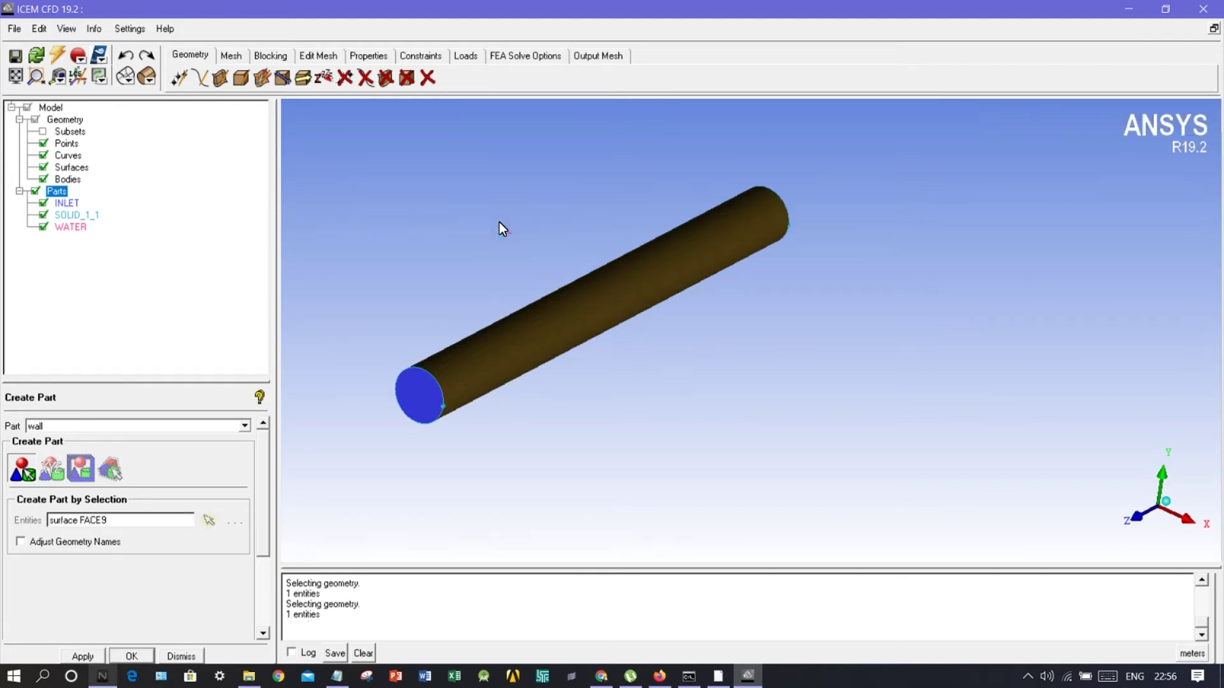
{"action": "middle_click", "coordinate": [819, 254]}
Create a part named outlet from the circular end face opposite the inlet.
{"action": "left_click_drag", "start_coordinate": [814, 260], "coordinate": [375, 560]}
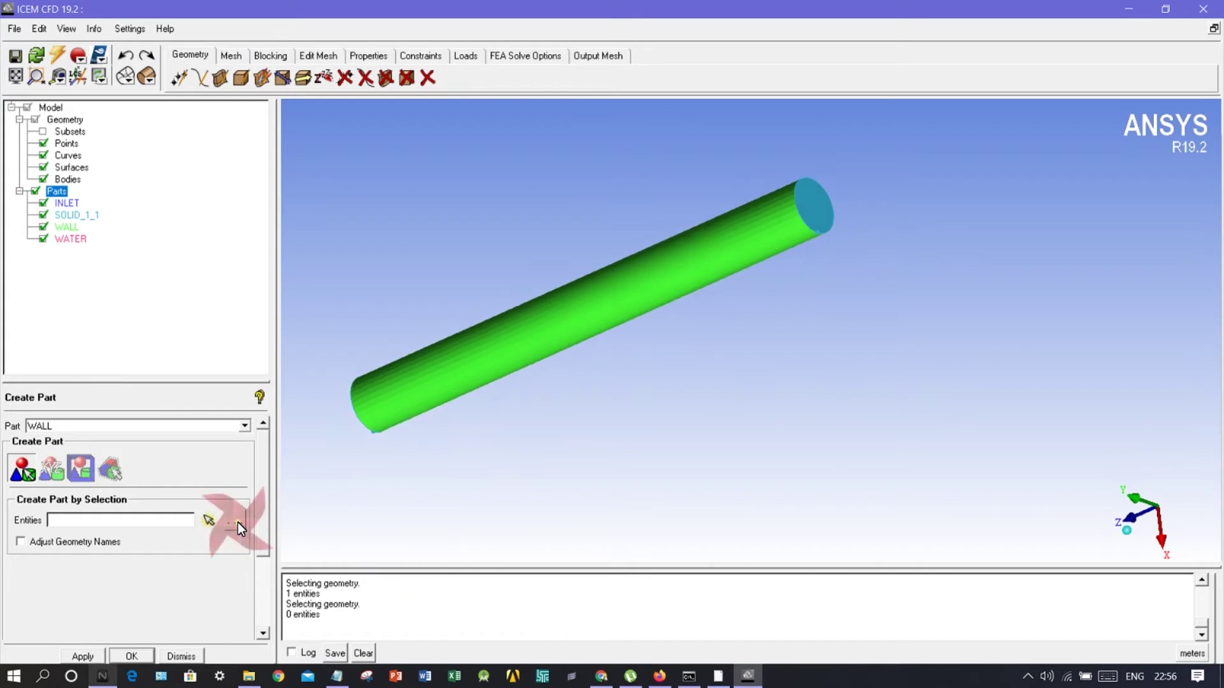
{"action": "double_click", "coordinate": [75, 426]}
{"action": "type", "text": "outlet"}
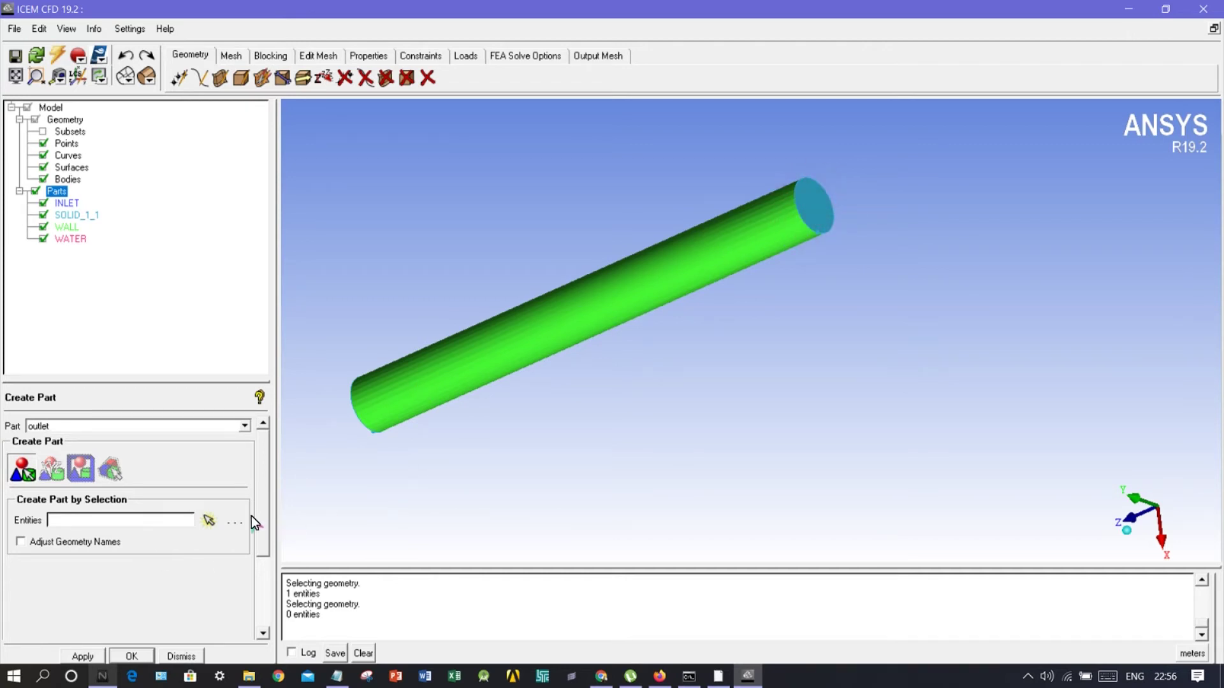
{"action": "left_click", "coordinate": [205, 519]}
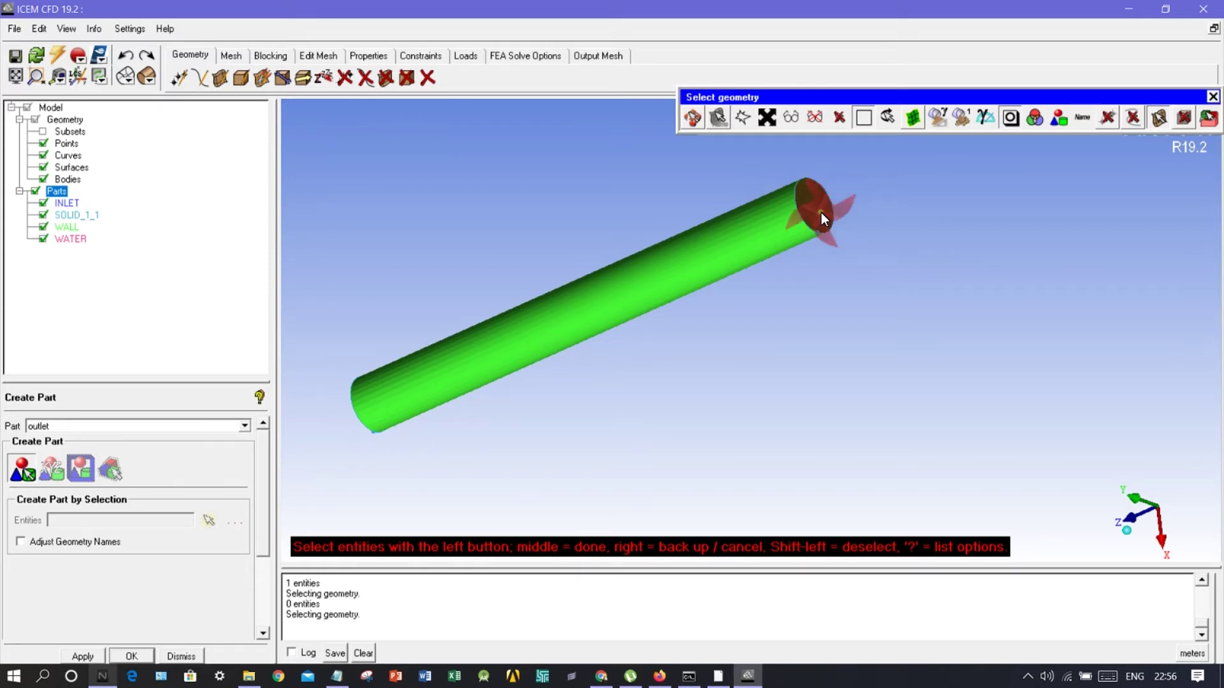
{"action": "middle_click", "coordinate": [893, 246]}
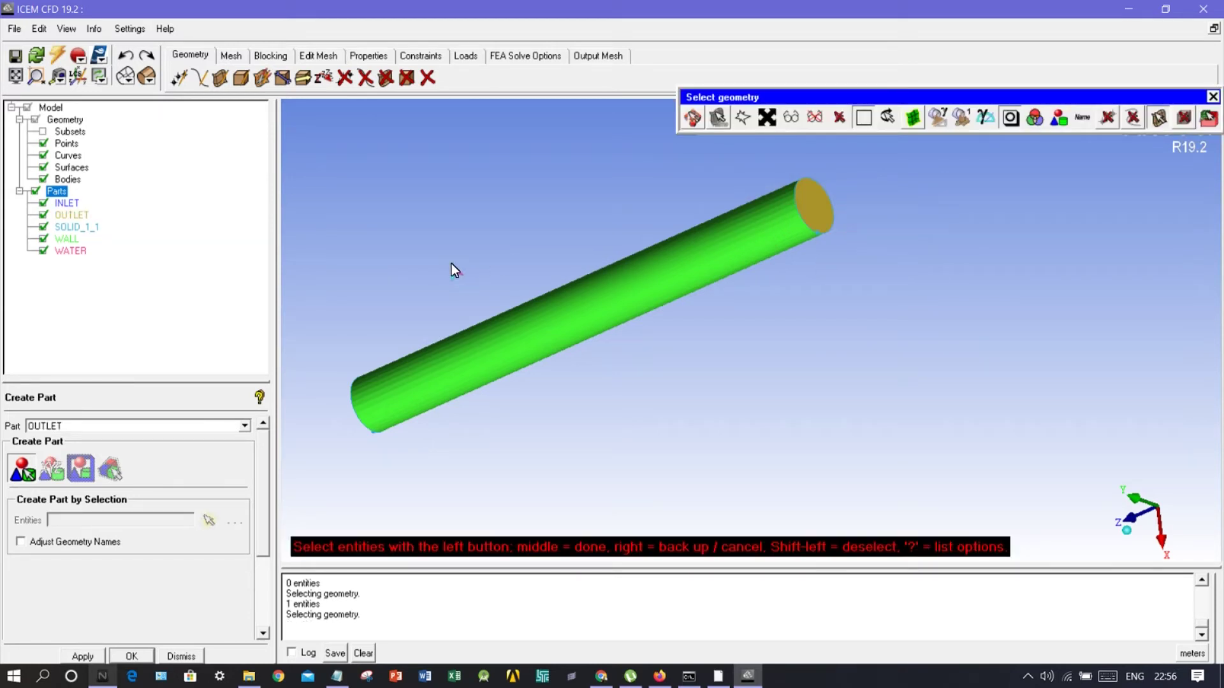
{"action": "middle_click", "coordinate": [469, 273]}
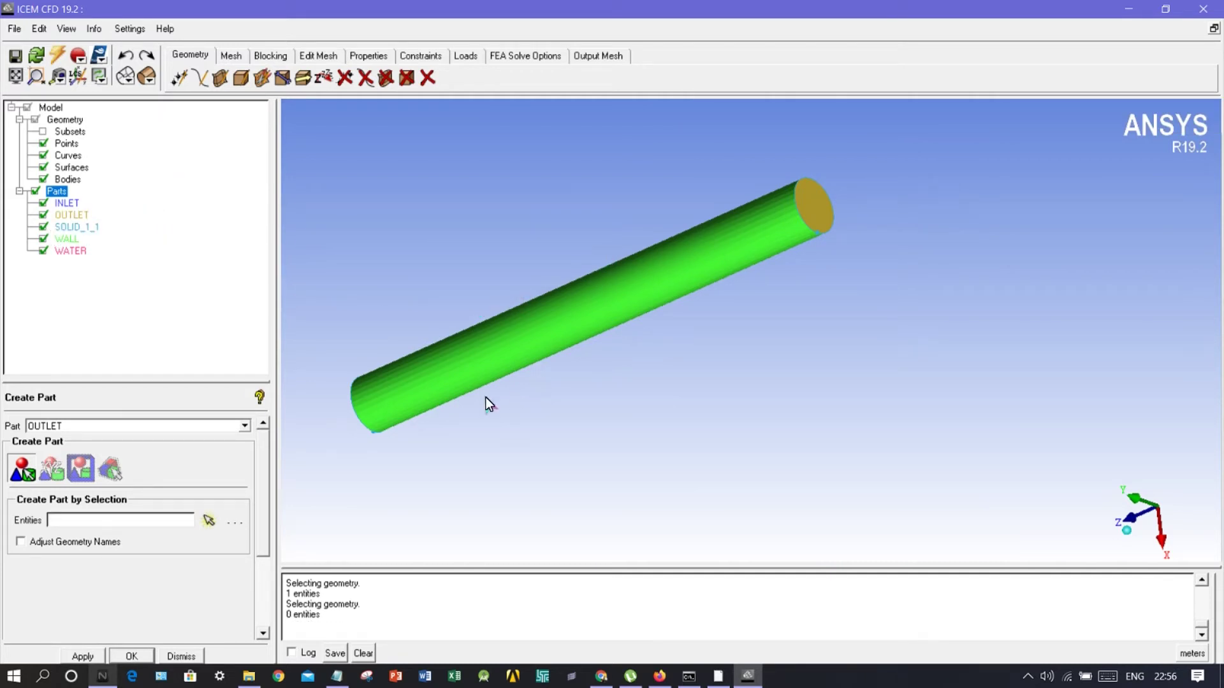
Create a part named curves containing all of the model's curves, with the selection limited to curves only.
{"action": "right_click", "coordinate": [57, 192]}
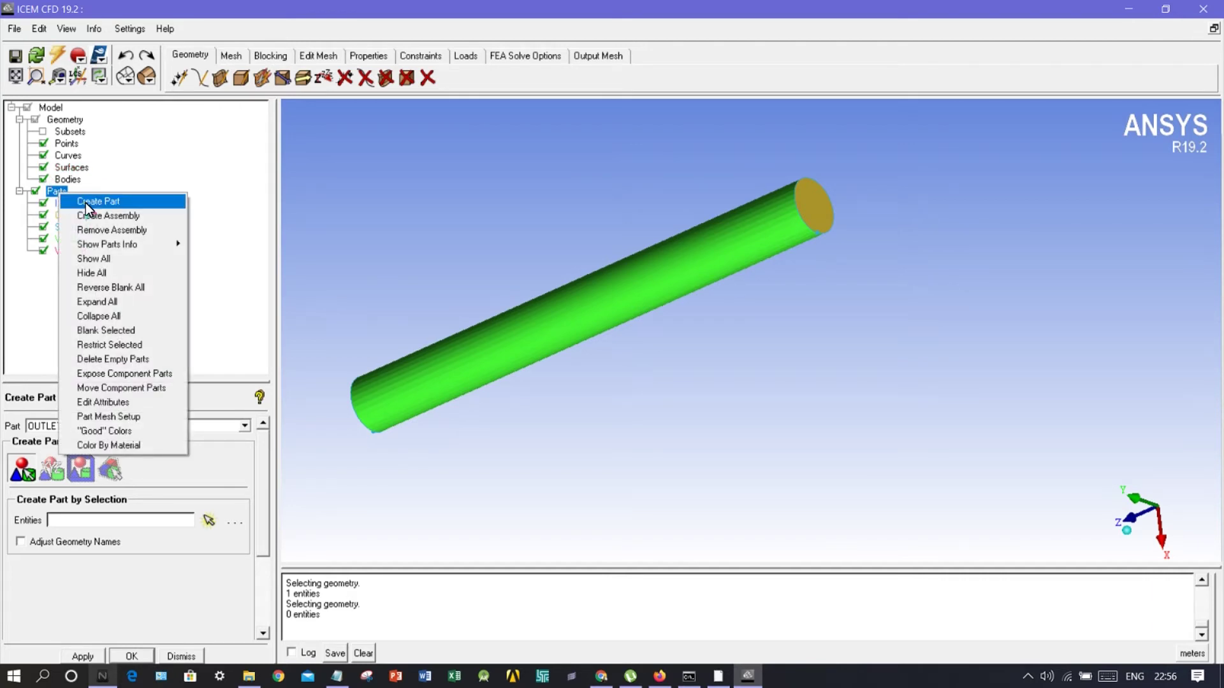
{"action": "left_click", "coordinate": [86, 203]}
{"action": "double_click", "coordinate": [65, 428]}
{"action": "type", "text": "curves"}
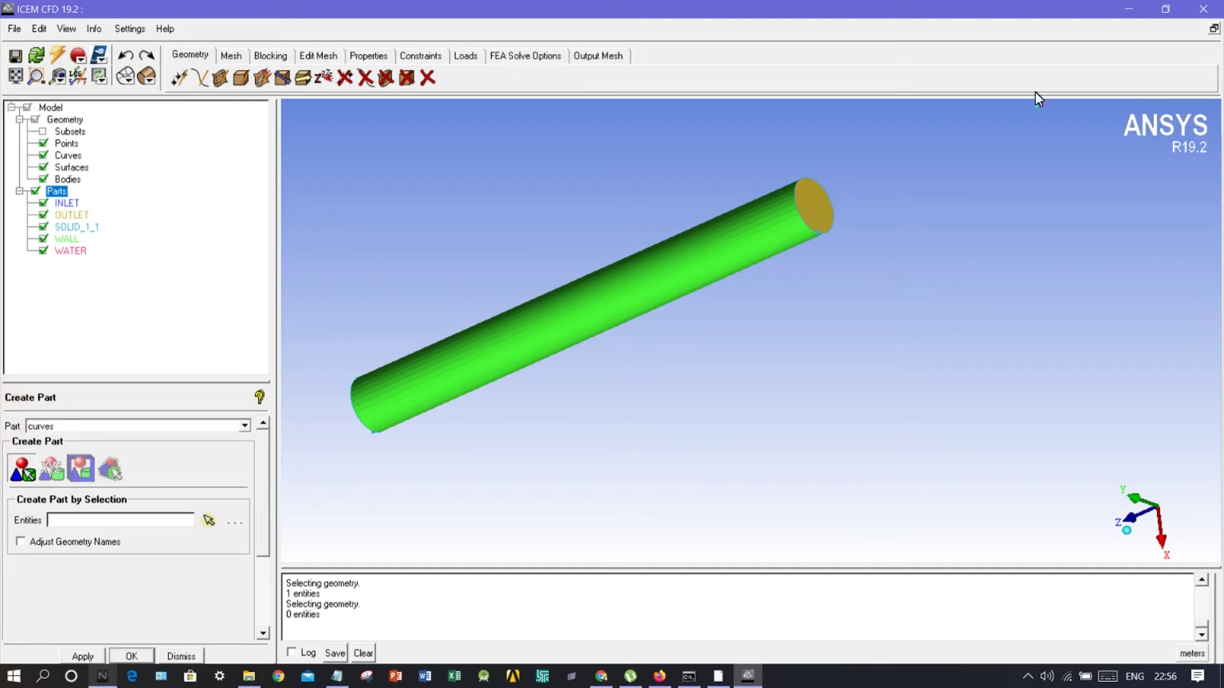
{"action": "left_click", "coordinate": [209, 520]}
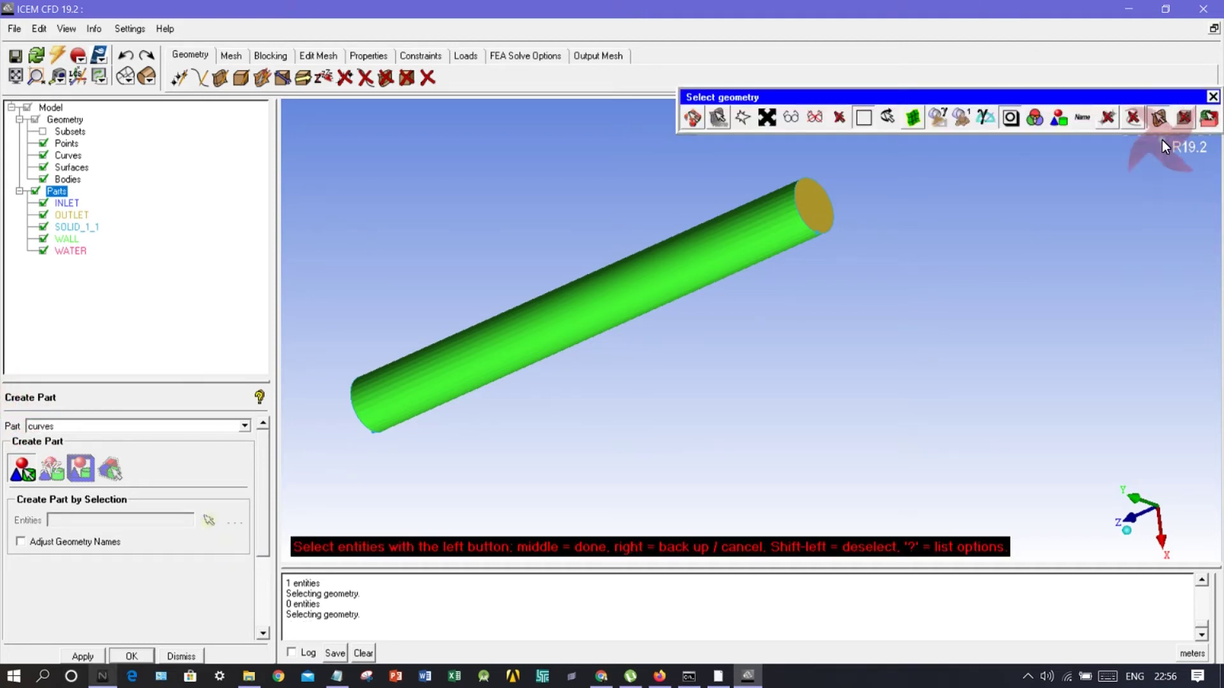
{"action": "left_click", "coordinate": [1156, 122]}
{"action": "left_click", "coordinate": [1130, 124]}
{"action": "left_click", "coordinate": [1150, 123]}
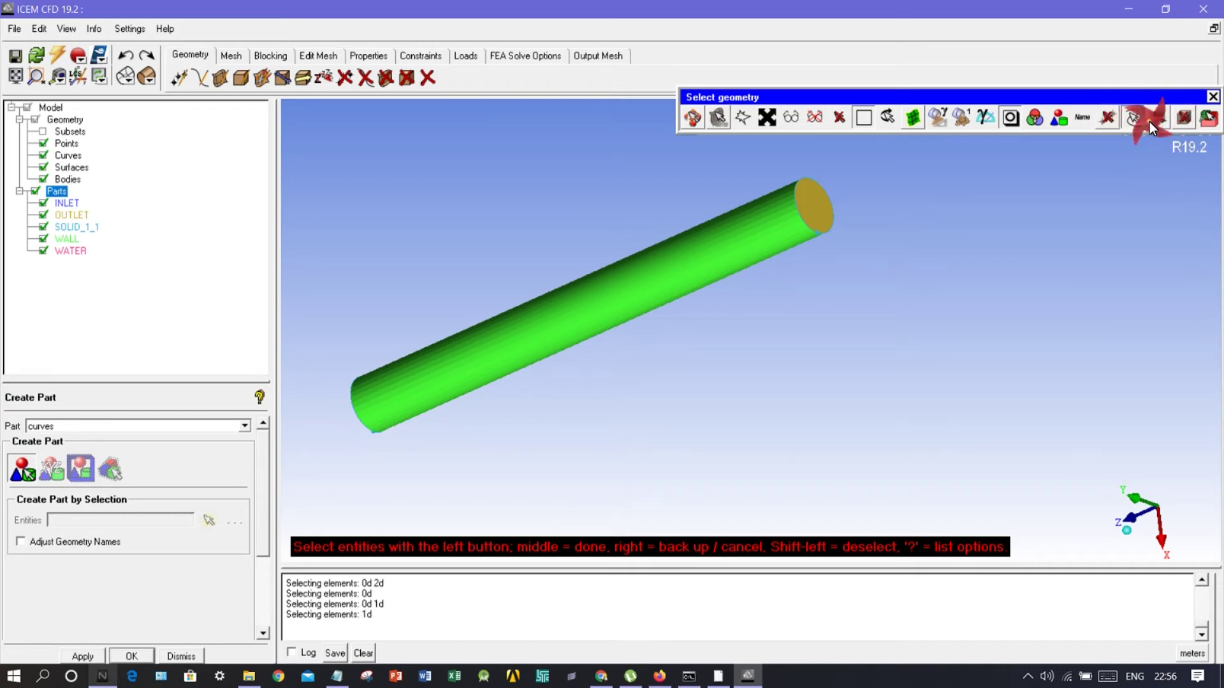
{"action": "left_click", "coordinate": [768, 118]}
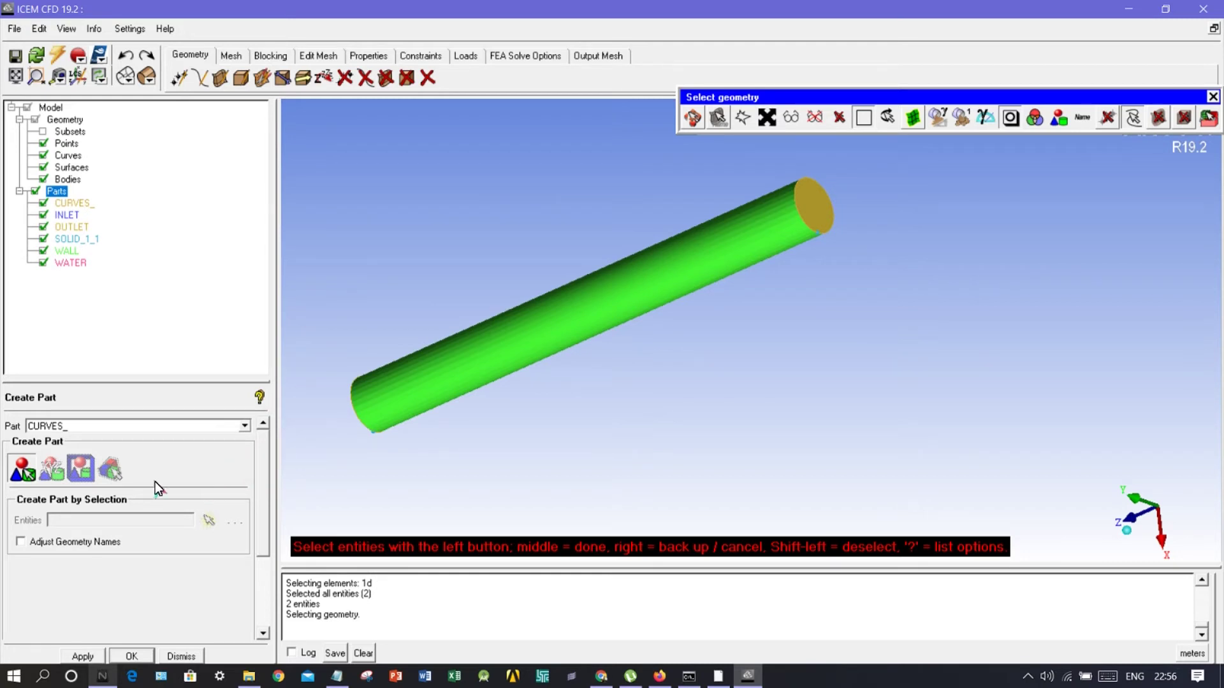
{"action": "left_click", "coordinate": [92, 657]}
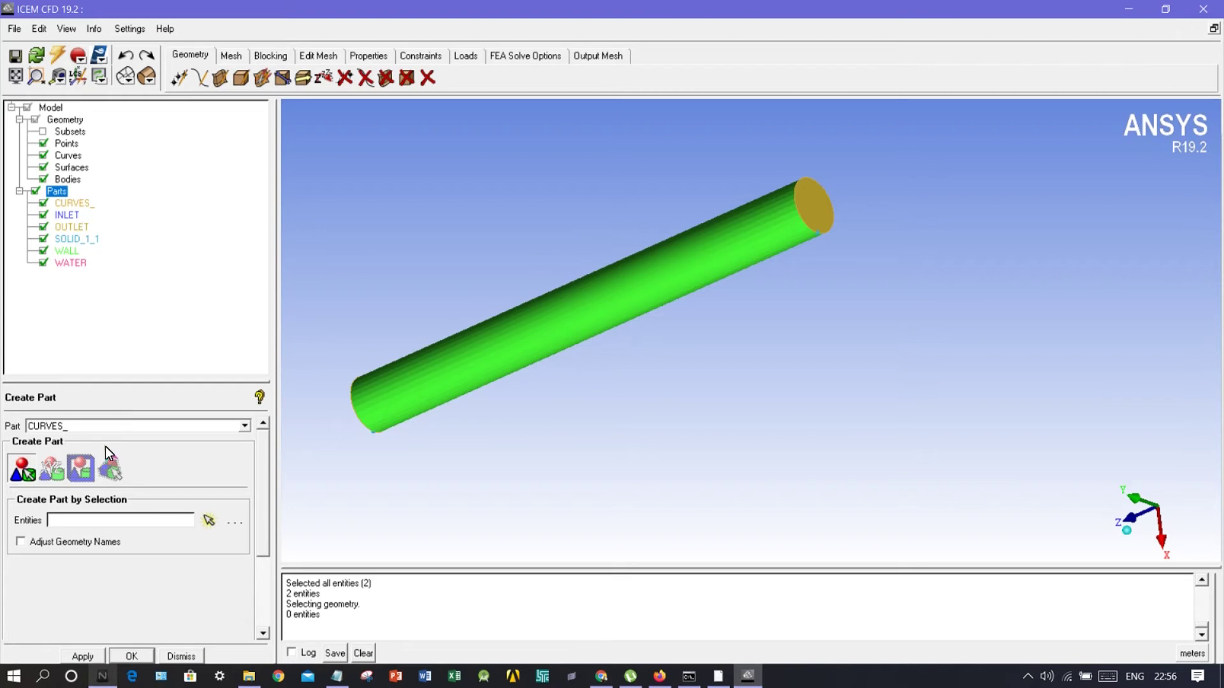
Create a part named points containing all of the model's points, with only points selectable, and finish creating parts.
{"action": "double_click", "coordinate": [28, 425]}
{"action": "type", "text": "pou"}
{"action": "key", "text": "Num_Lock"}
{"action": "type", "text": "ints"}
{"action": "left_click", "coordinate": [209, 520]}
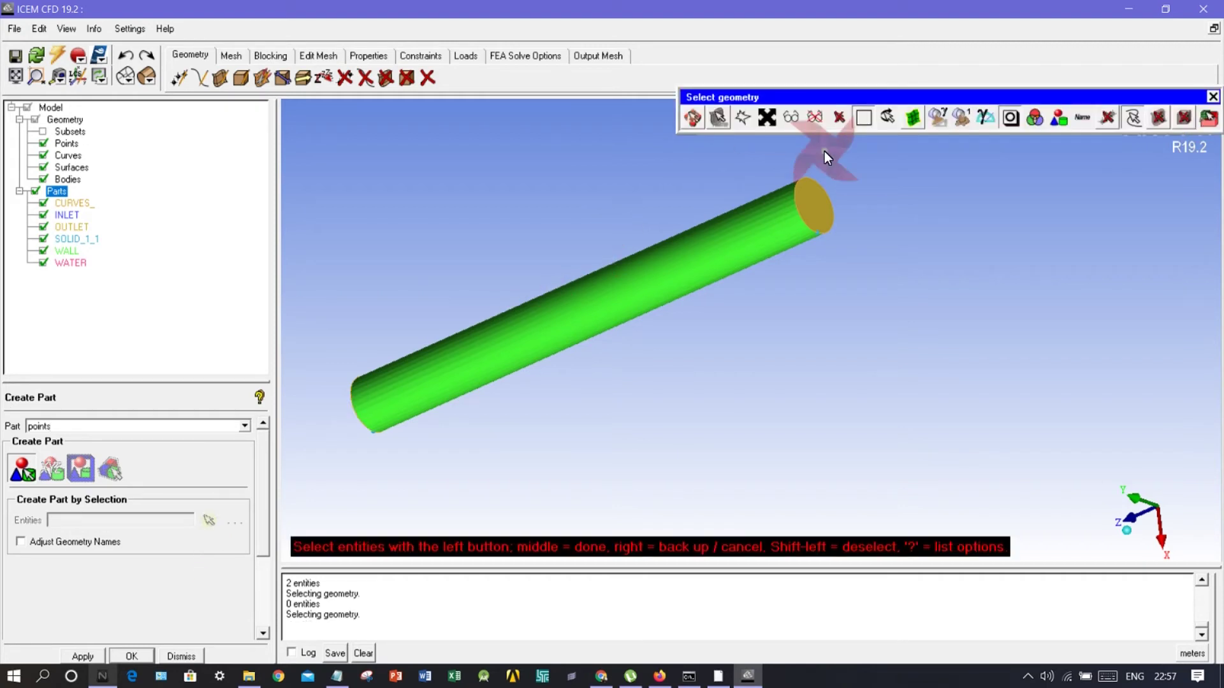
{"action": "left_click", "coordinate": [1140, 120]}
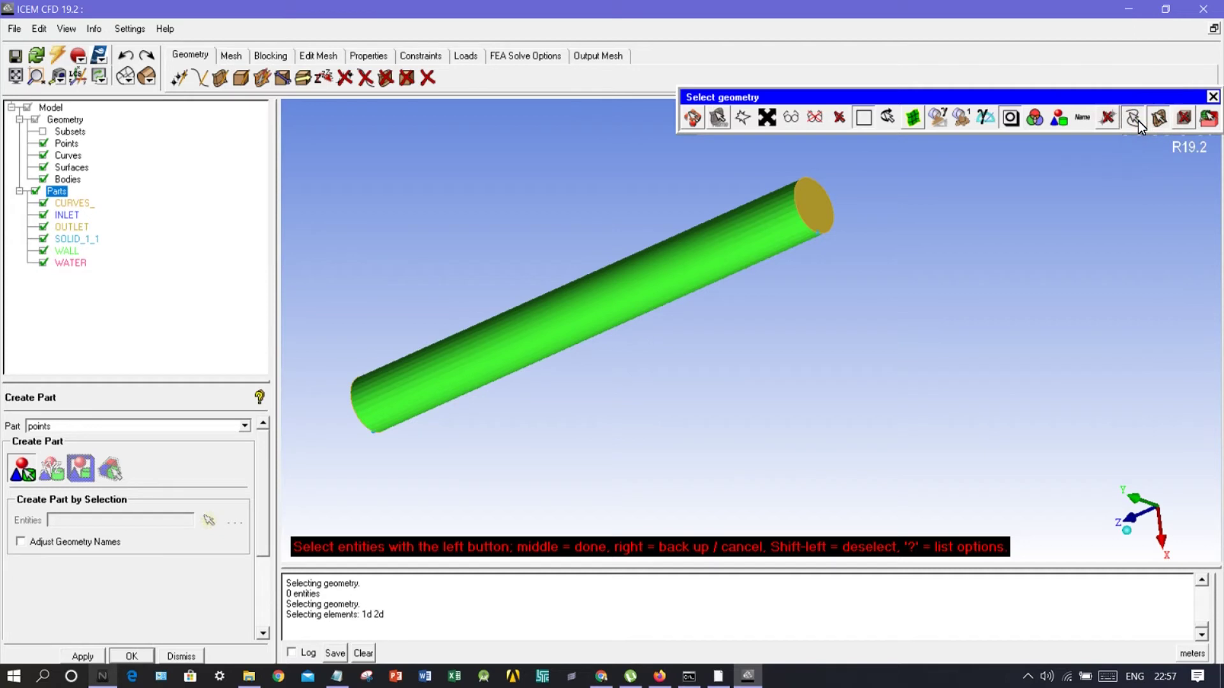
{"action": "left_click", "coordinate": [1107, 119]}
{"action": "left_click", "coordinate": [1134, 121]}
{"action": "left_click", "coordinate": [1165, 119]}
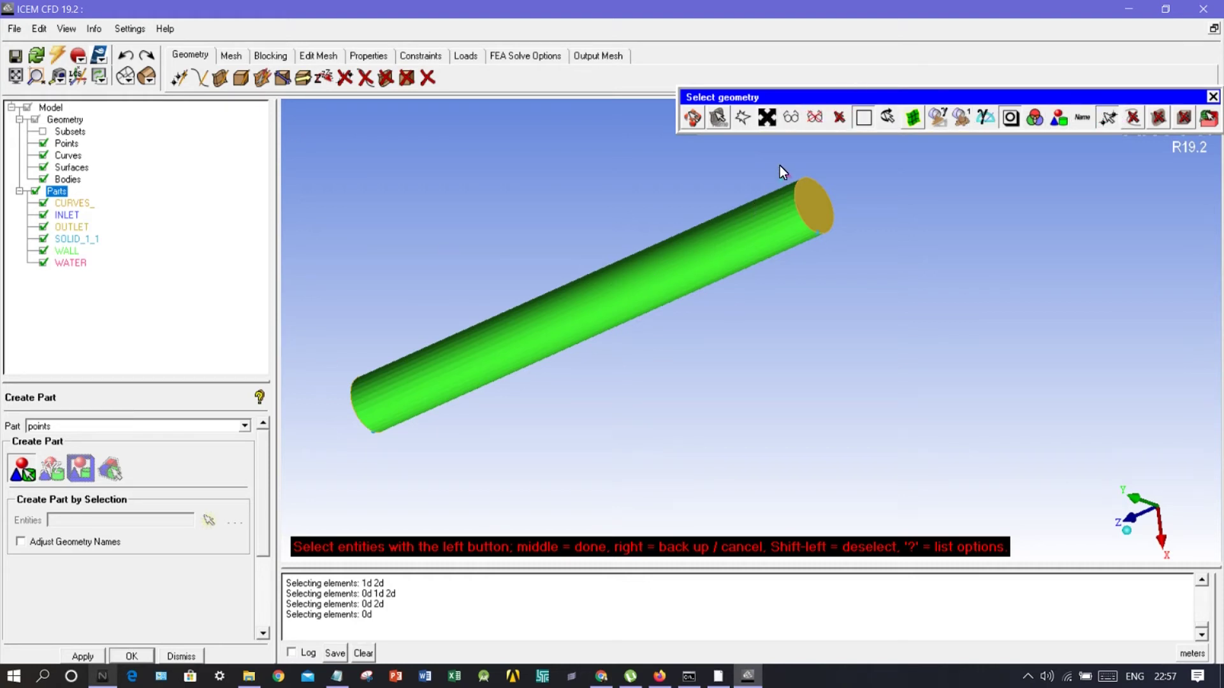
{"action": "left_click", "coordinate": [768, 118]}
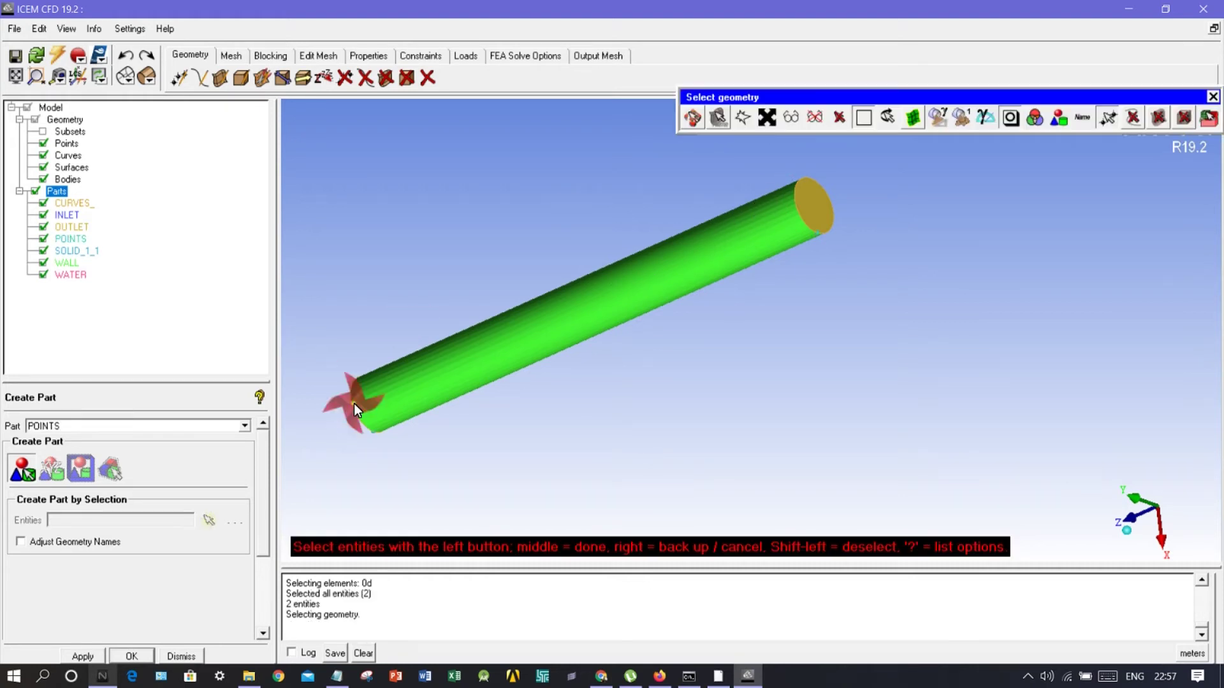
{"action": "left_click", "coordinate": [100, 653]}
{"action": "left_click", "coordinate": [128, 651]}
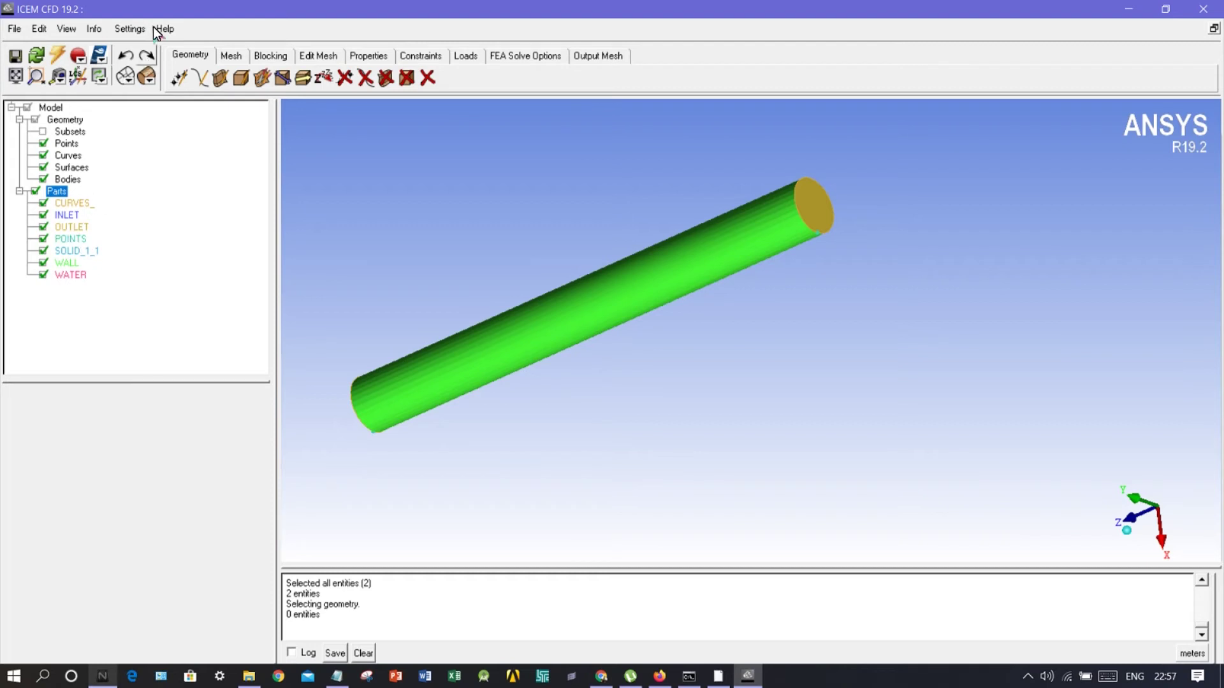
Open the global mesh size setup and measure the diameter across the outlet face.
{"action": "left_click", "coordinate": [228, 57]}
{"action": "left_click", "coordinate": [185, 75]}
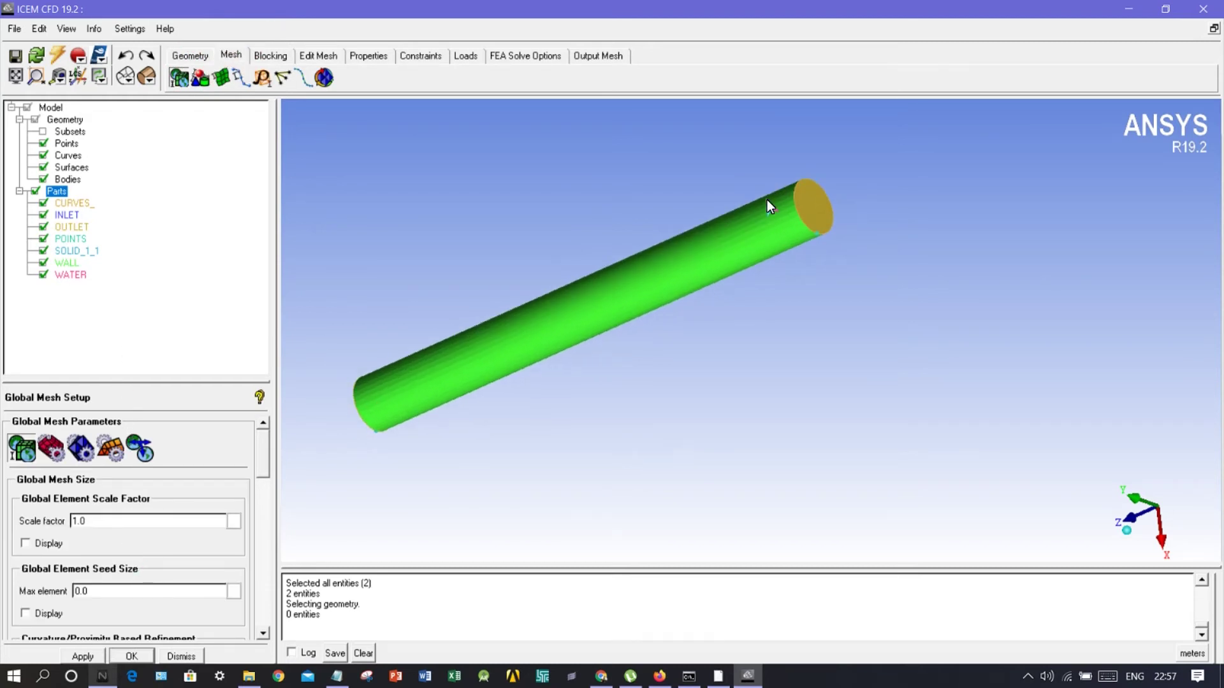
{"action": "right_click_drag", "start_coordinate": [766, 200], "coordinate": [765, 177]}
{"action": "middle_click_drag", "start_coordinate": [604, 170], "coordinate": [651, 208]}
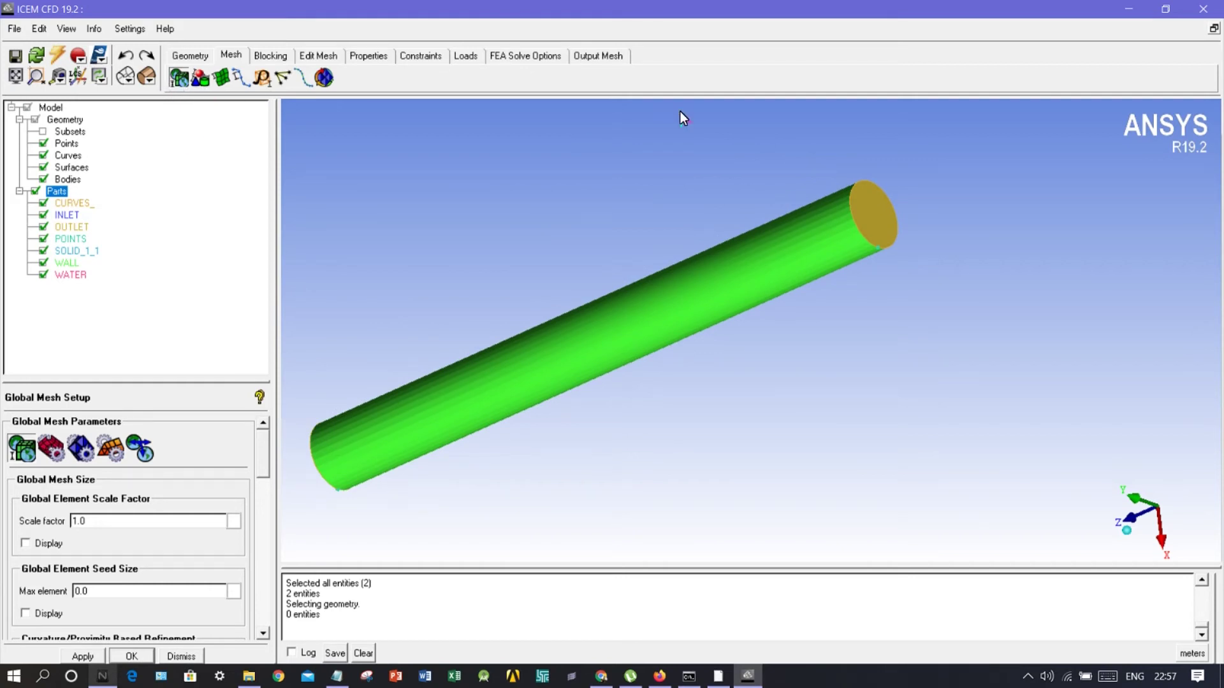
{"action": "left_click", "coordinate": [58, 77]}
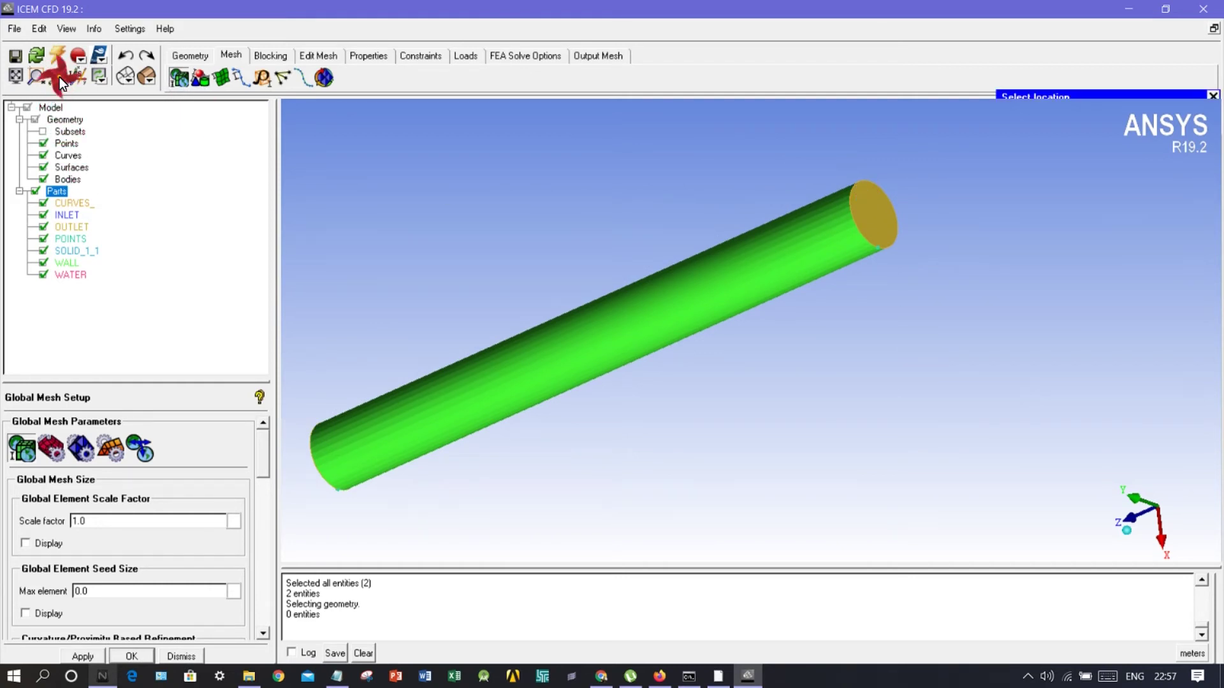
{"action": "left_click", "coordinate": [863, 182]}
{"action": "left_click", "coordinate": [880, 247]}
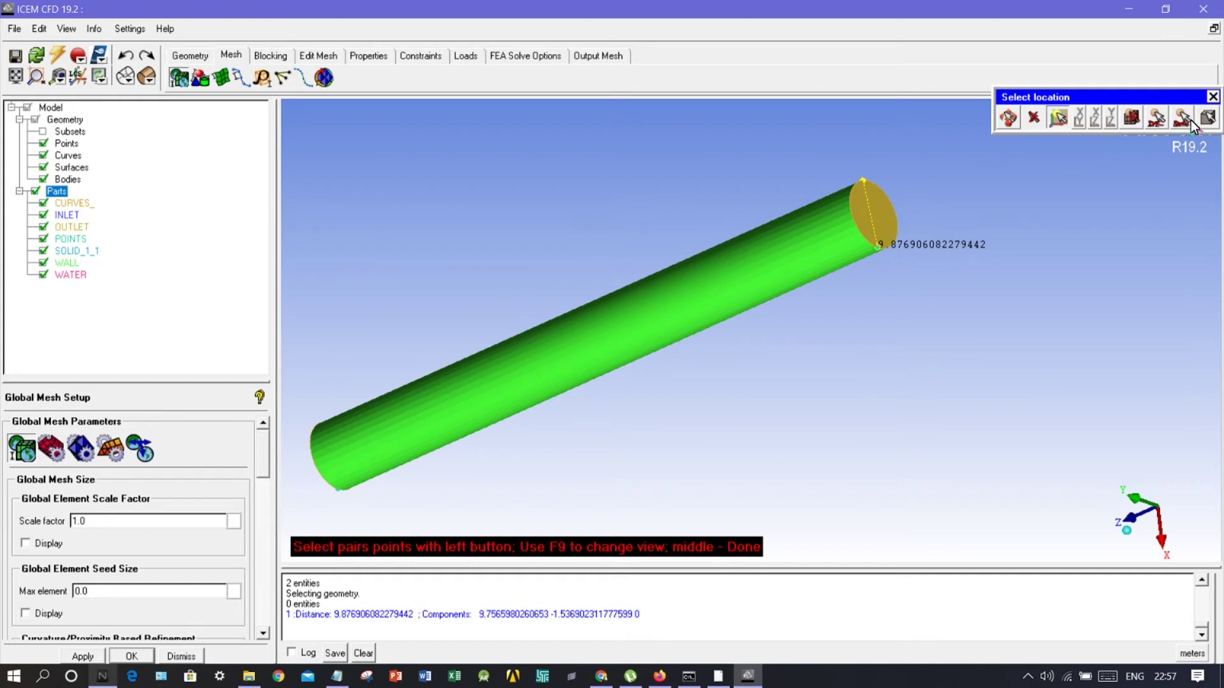
{"action": "middle_click", "coordinate": [1025, 186]}
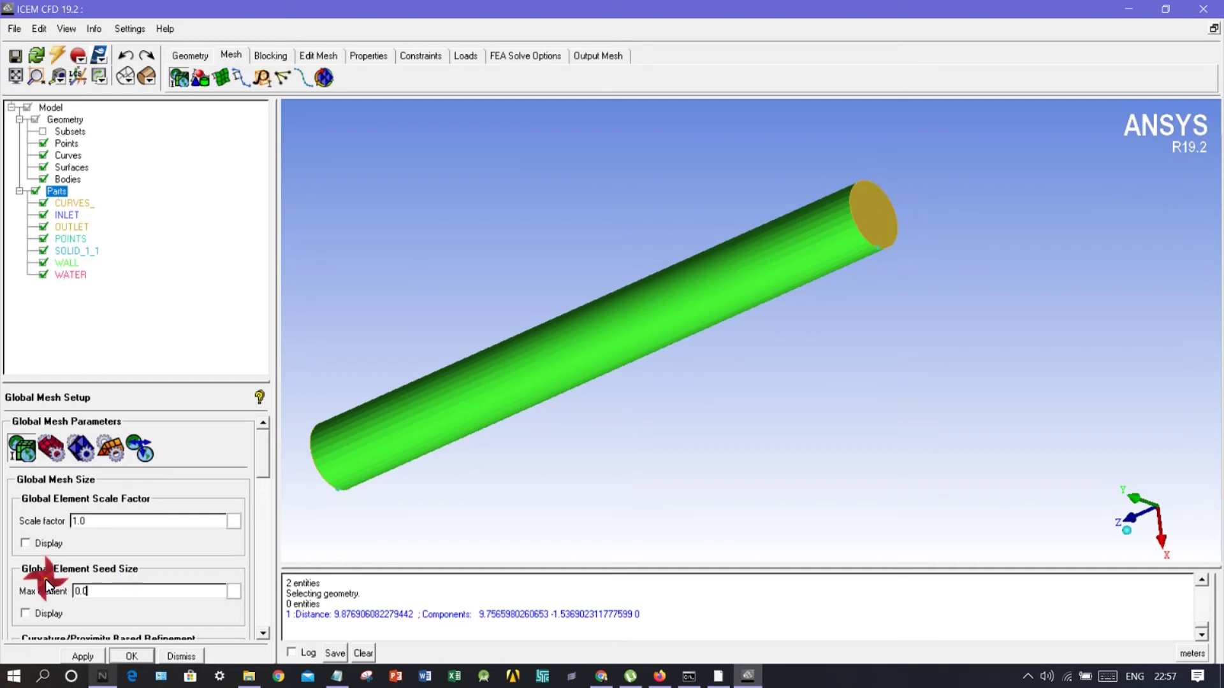
Set the max element of the global element seed size to 0.5 and apply it.
{"action": "key", "text": "BackSpace"}
{"action": "key", "text": "BackSpace"}
{"action": "key", "text": "BackSpace"}
{"action": "key", "text": "Num_Lock"}
{"action": "type", "text": "1"}
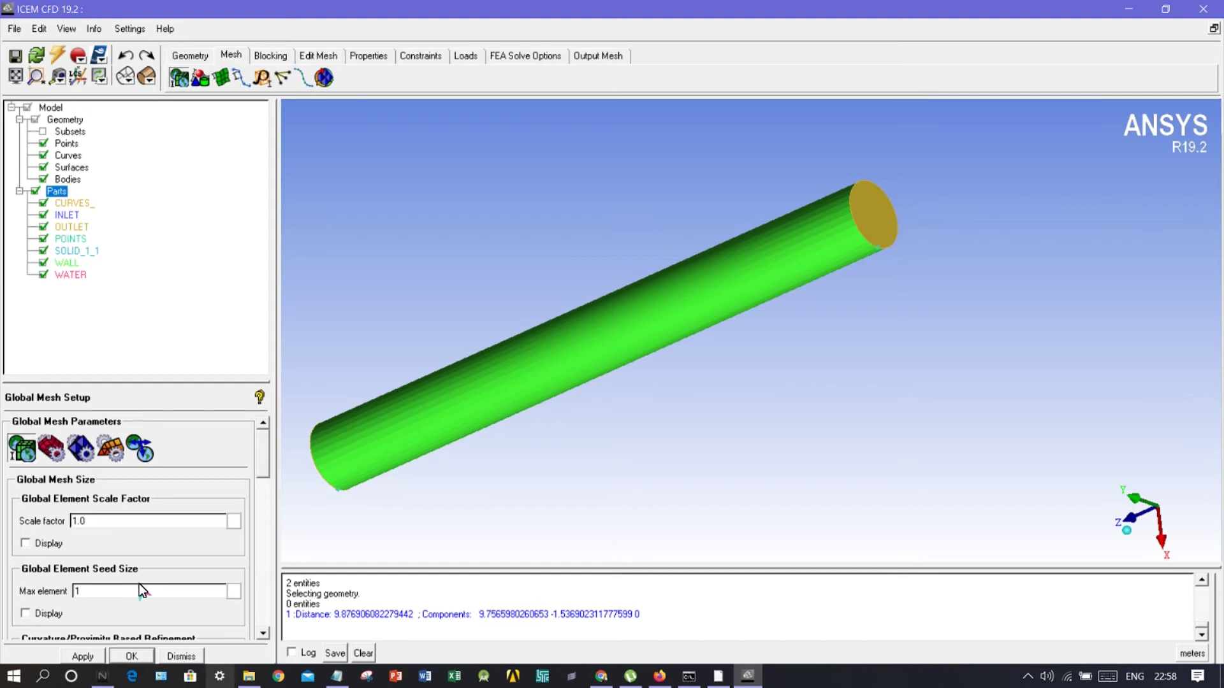
{"action": "key", "text": "BackSpace"}
{"action": "type", "text": "0.5"}
{"action": "left_click_drag", "start_coordinate": [266, 464], "coordinate": [286, 547]}
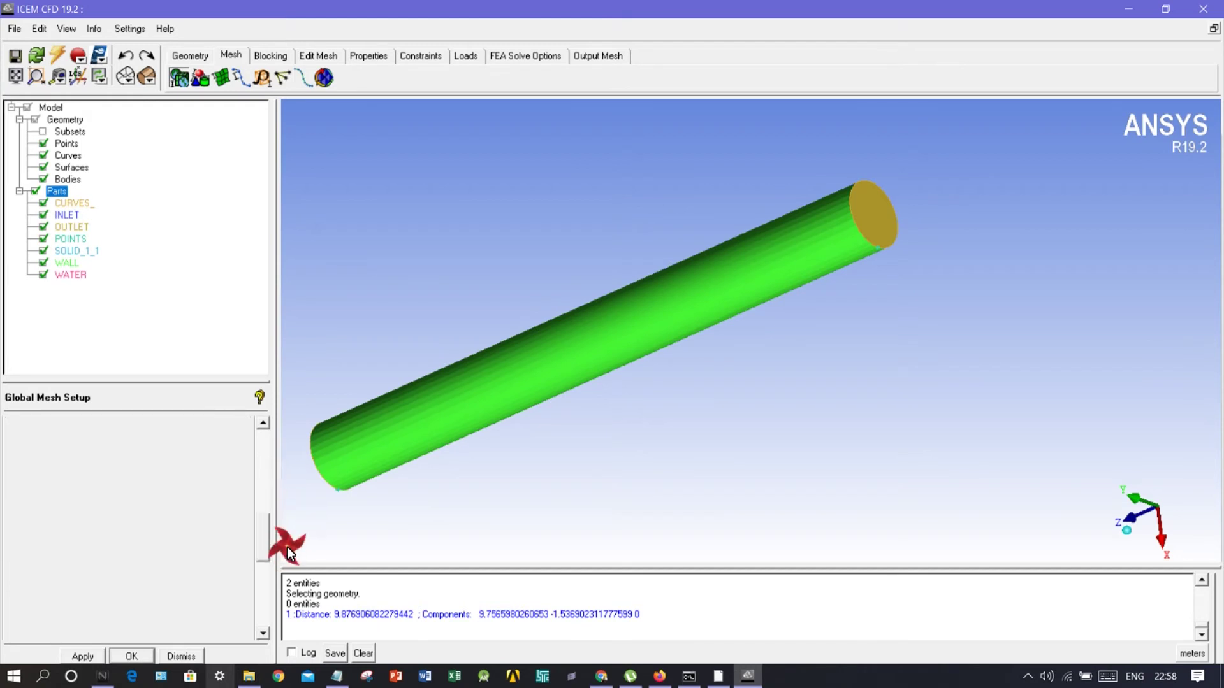
{"action": "left_click", "coordinate": [88, 652]}
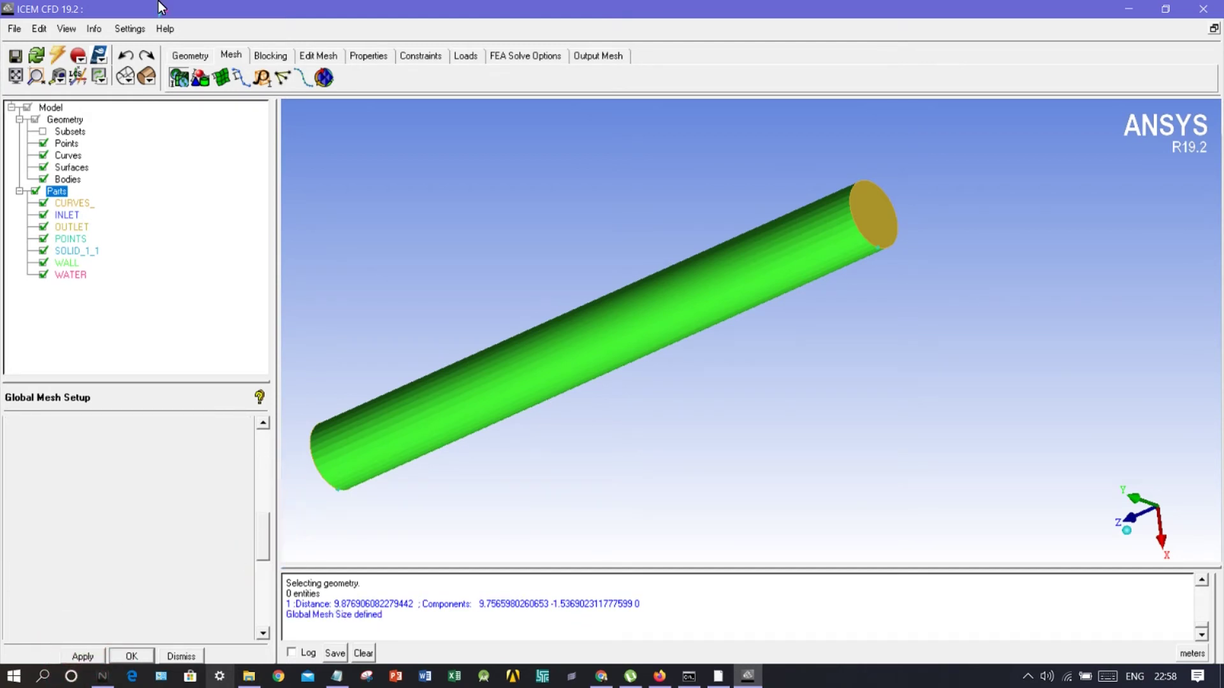
Display the model in wireframe and set the WATER part's maximum size to 0.5 in Part Mesh Setup.
{"action": "left_click", "coordinate": [127, 75]}
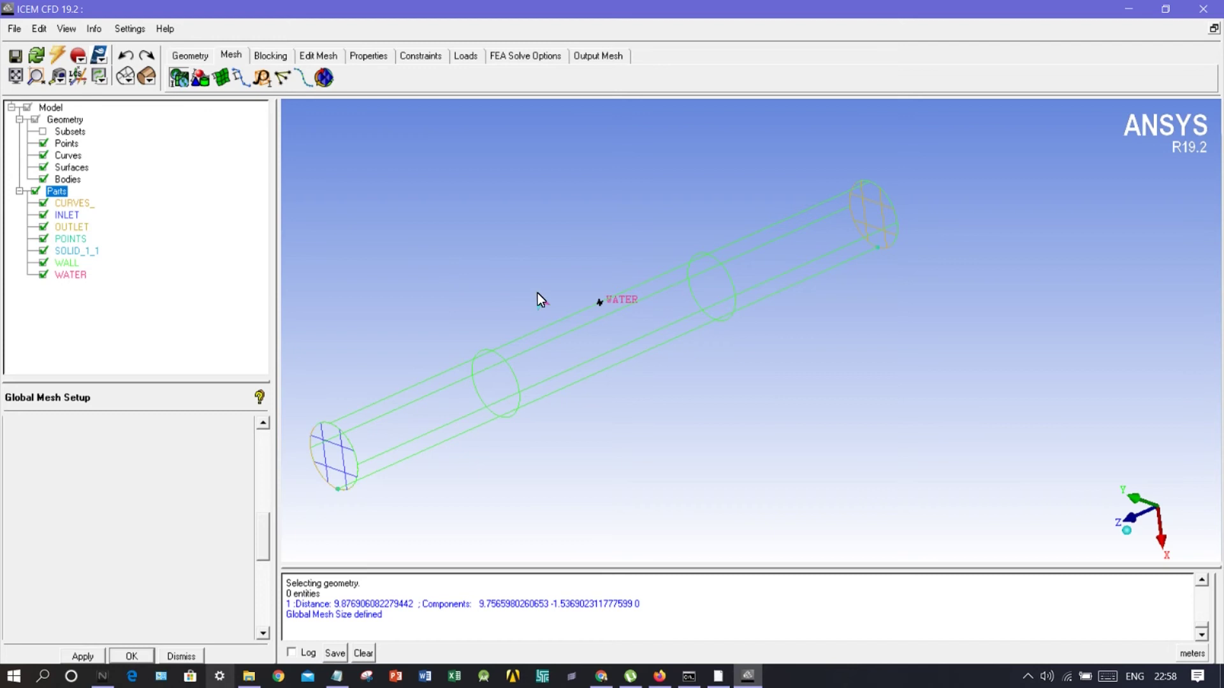
{"action": "left_click_drag", "start_coordinate": [554, 288], "coordinate": [494, 302]}
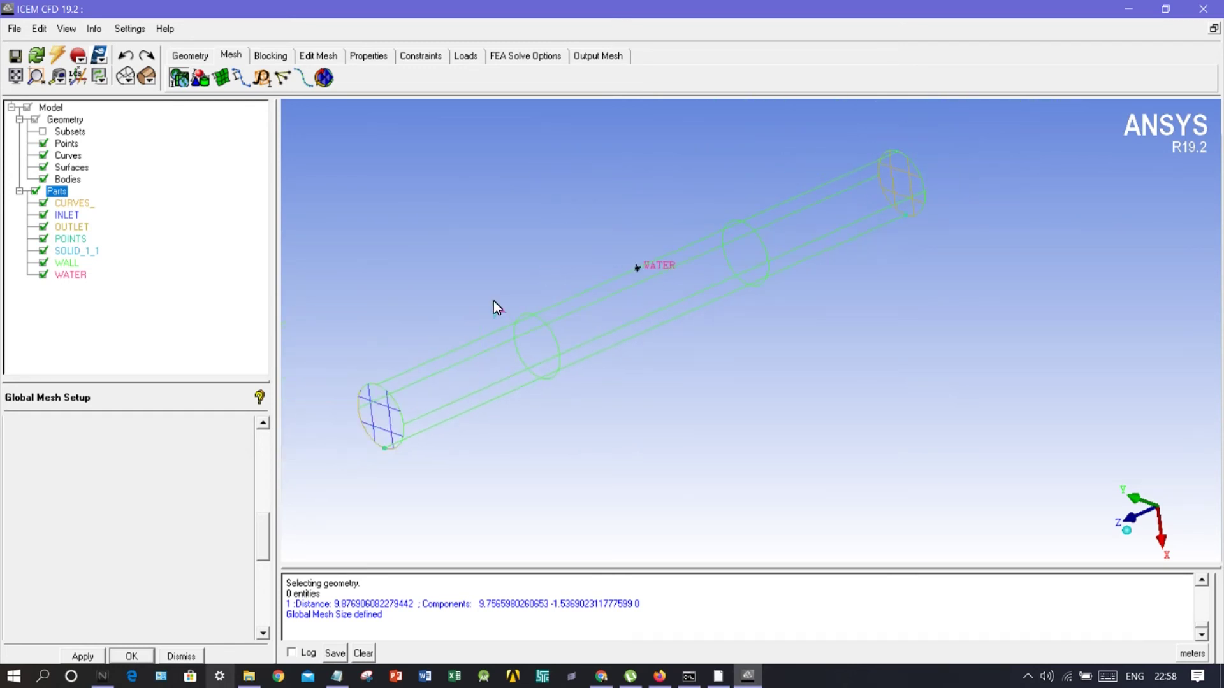
{"action": "left_click", "coordinate": [201, 78]}
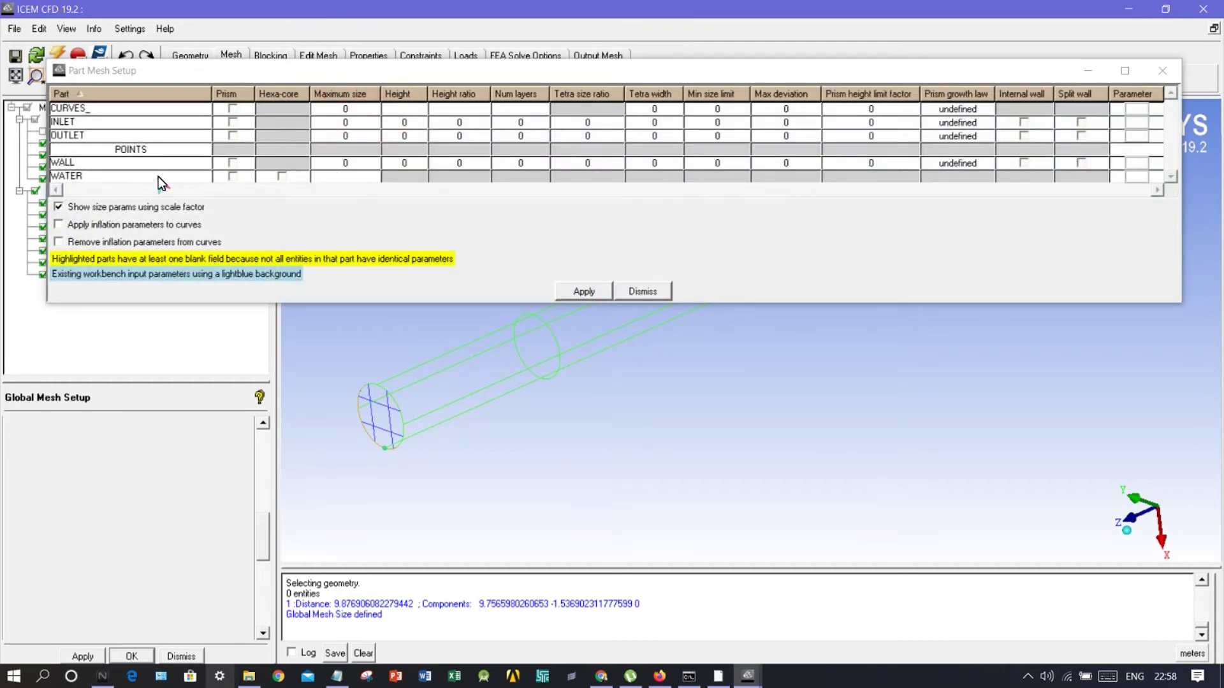
{"action": "left_click", "coordinate": [343, 177]}
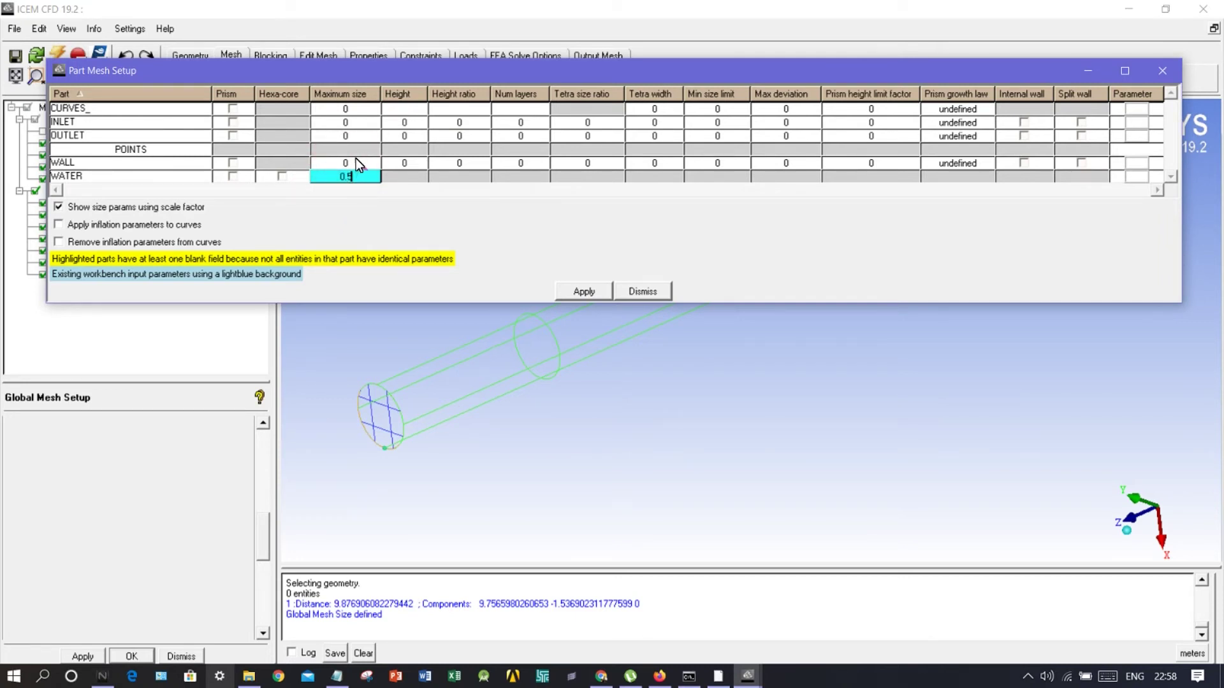
{"action": "type", "text": "0.5"}
Set the maximum size of the WALL, INLET and OUTLET parts to 0.25 and apply the part mesh parameters.
{"action": "left_click", "coordinate": [353, 164]}
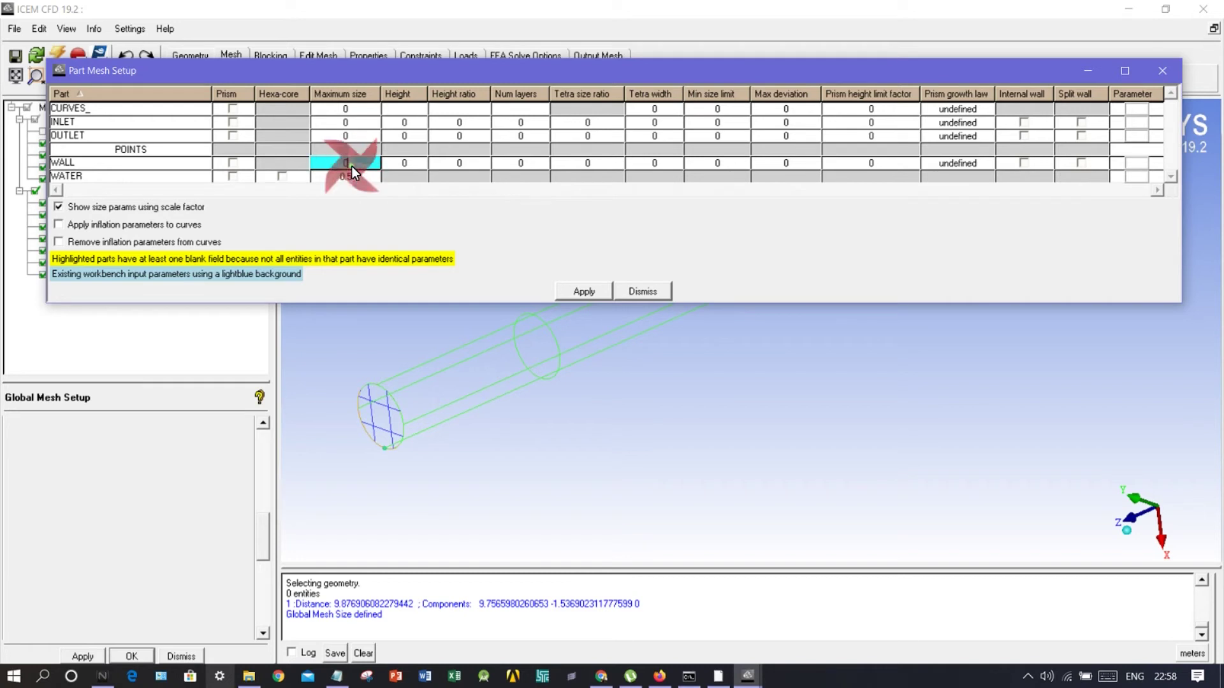
{"action": "key", "text": "BackSpace"}
{"action": "type", "text": "0.25"}
{"action": "left_click", "coordinate": [346, 123]}
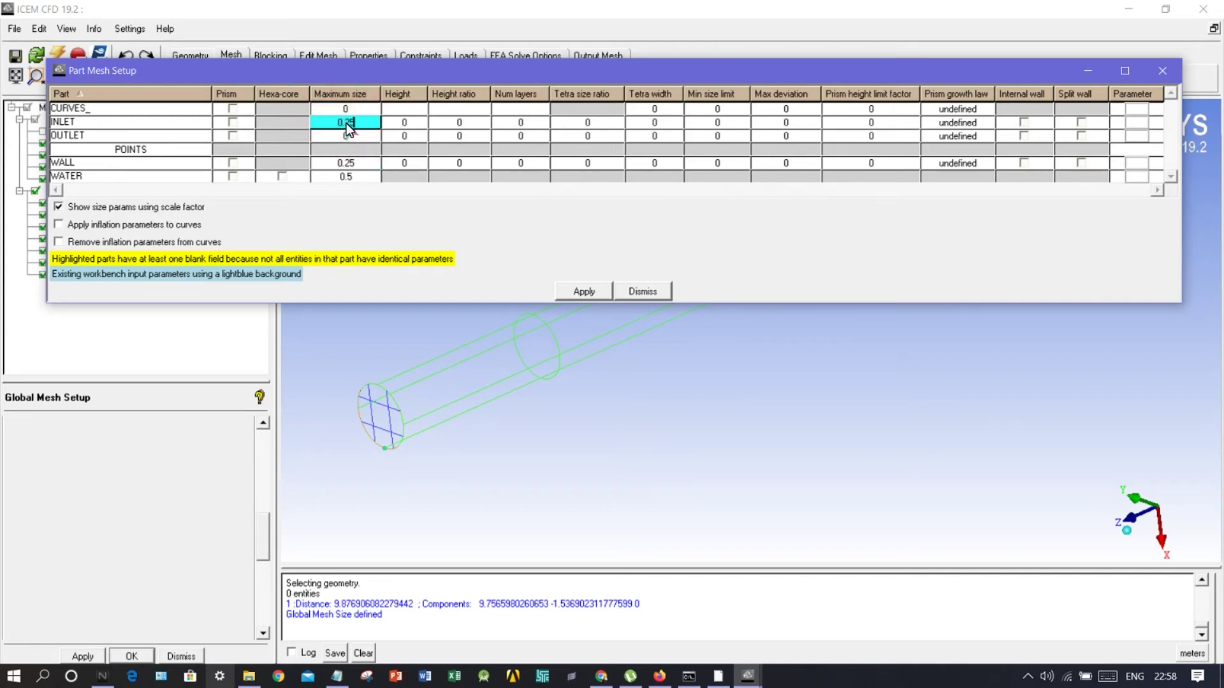
{"action": "left_click", "coordinate": [343, 135]}
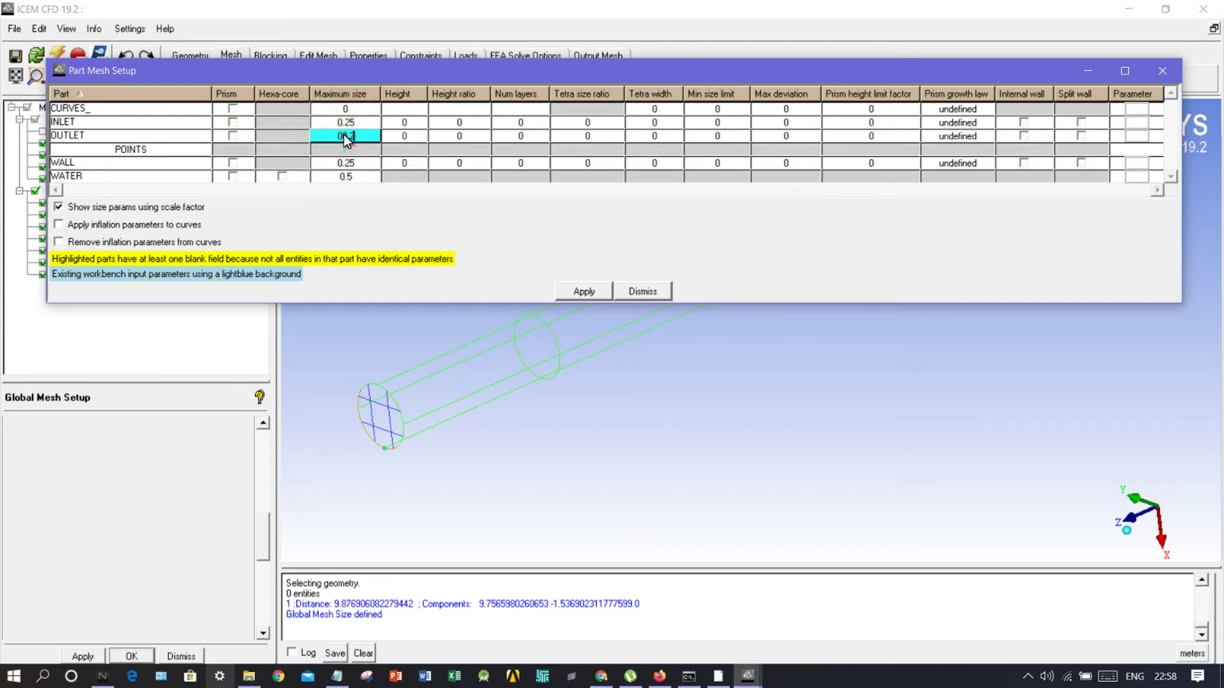
{"action": "left_click", "coordinate": [572, 291]}
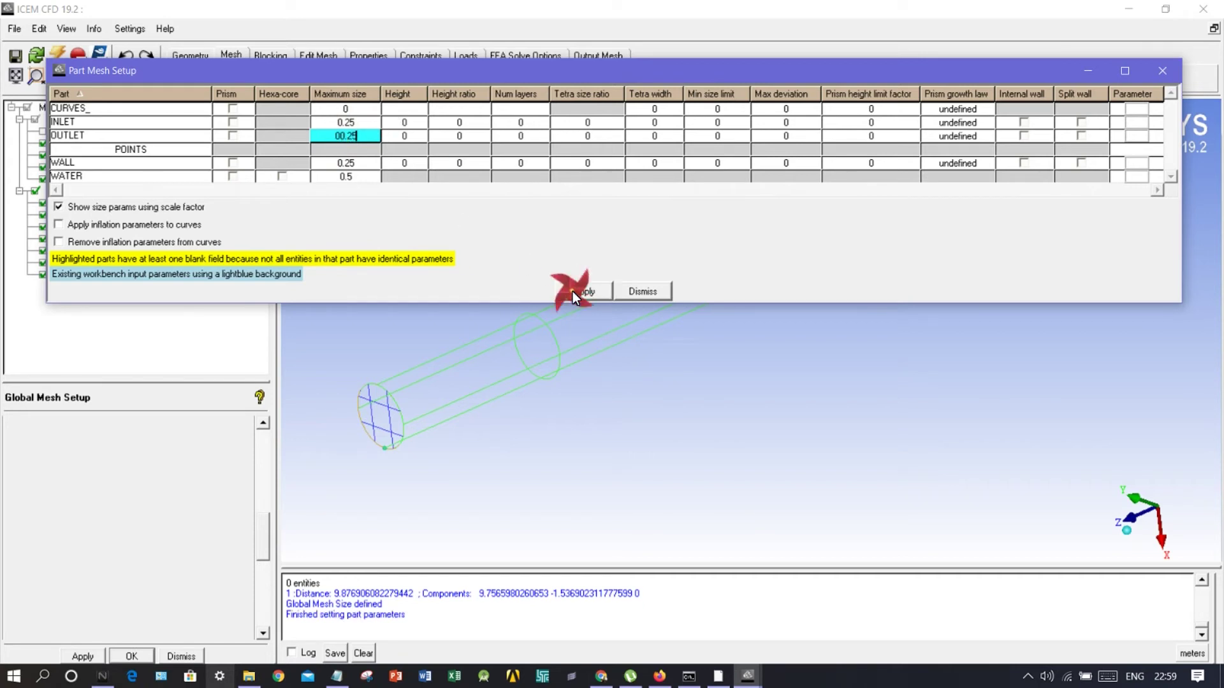
Close the part mesh setup, display the global element seed size and examine its reference marker against the cylinder.
{"action": "left_click", "coordinate": [640, 291]}
{"action": "left_click_drag", "start_coordinate": [606, 271], "coordinate": [573, 282]}
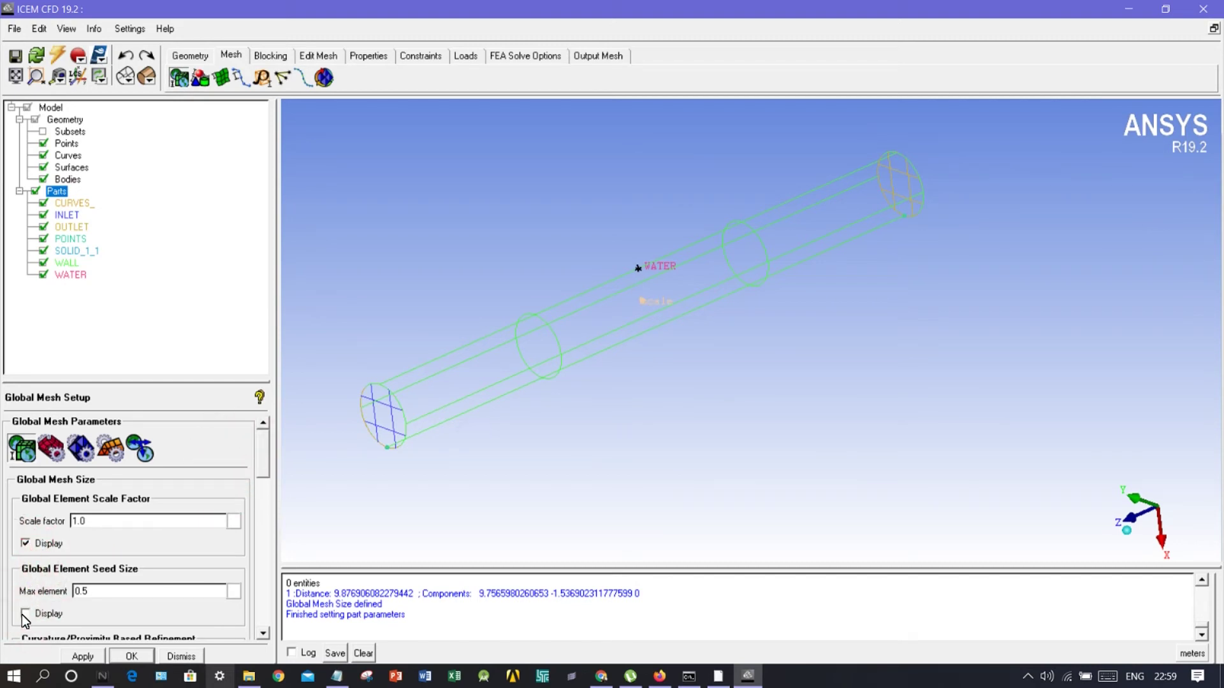
{"action": "left_click_drag", "start_coordinate": [260, 458], "coordinate": [270, 519]}
{"action": "scroll", "coordinate": [666, 270], "scroll_direction": "up", "scroll_amount": 3}
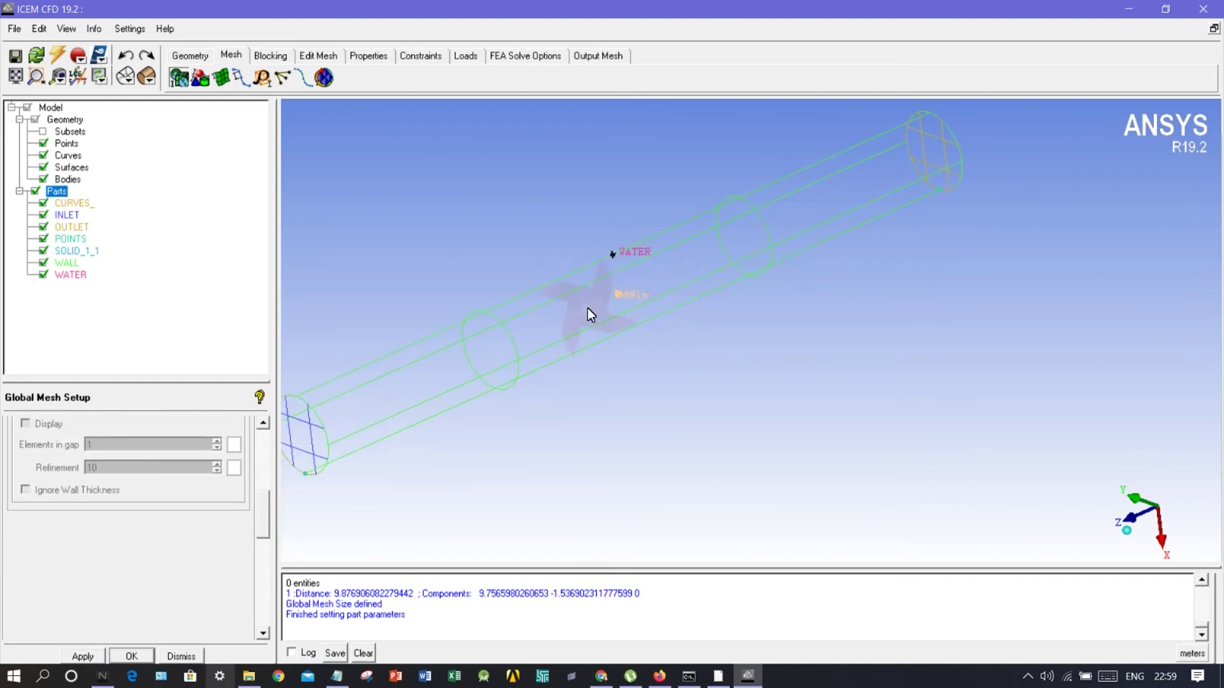
{"action": "scroll", "coordinate": [489, 281], "scroll_direction": "up", "scroll_amount": 3}
{"action": "middle_click_drag", "start_coordinate": [421, 219], "coordinate": [588, 288]}
{"action": "scroll", "coordinate": [587, 288], "scroll_direction": "up", "scroll_amount": 5}
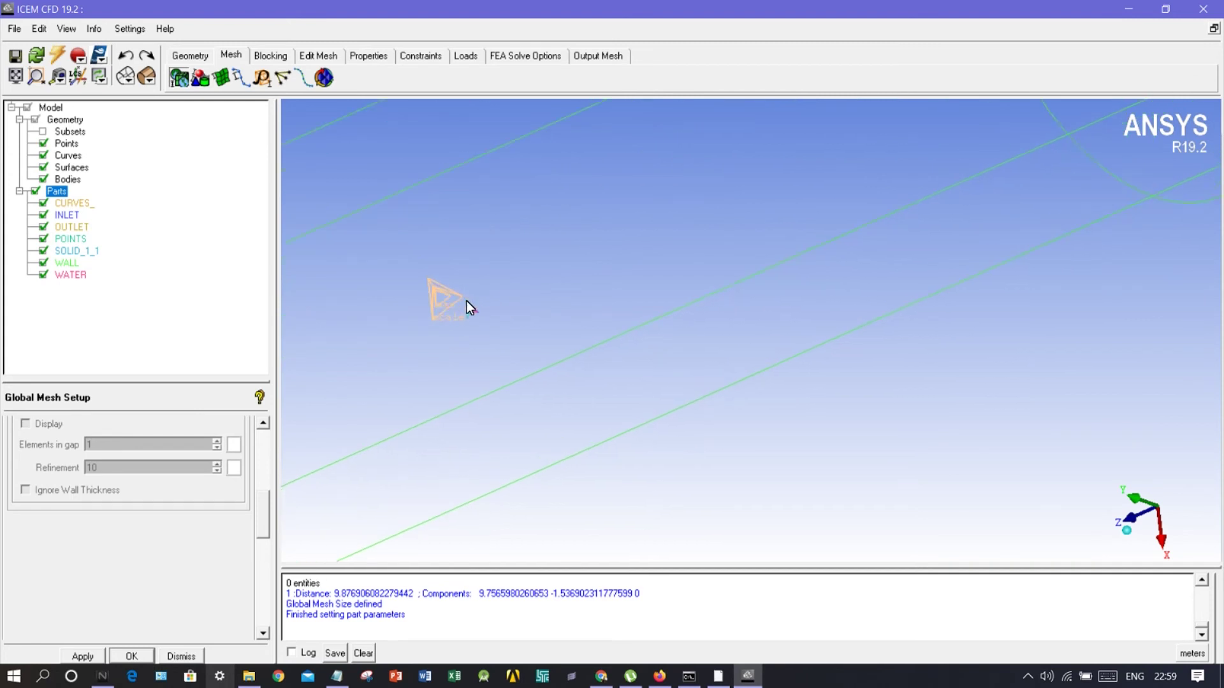
{"action": "scroll", "coordinate": [382, 299], "scroll_direction": "down", "scroll_amount": 5}
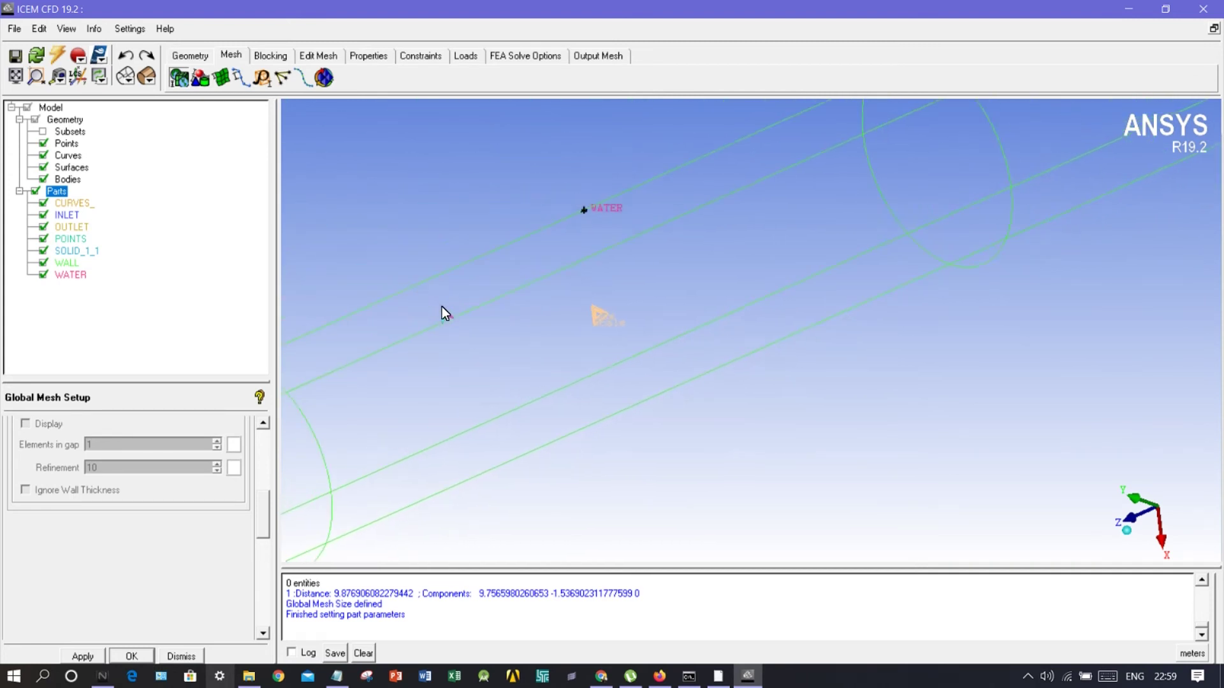
{"action": "scroll", "coordinate": [629, 434], "scroll_direction": "down", "scroll_amount": 5}
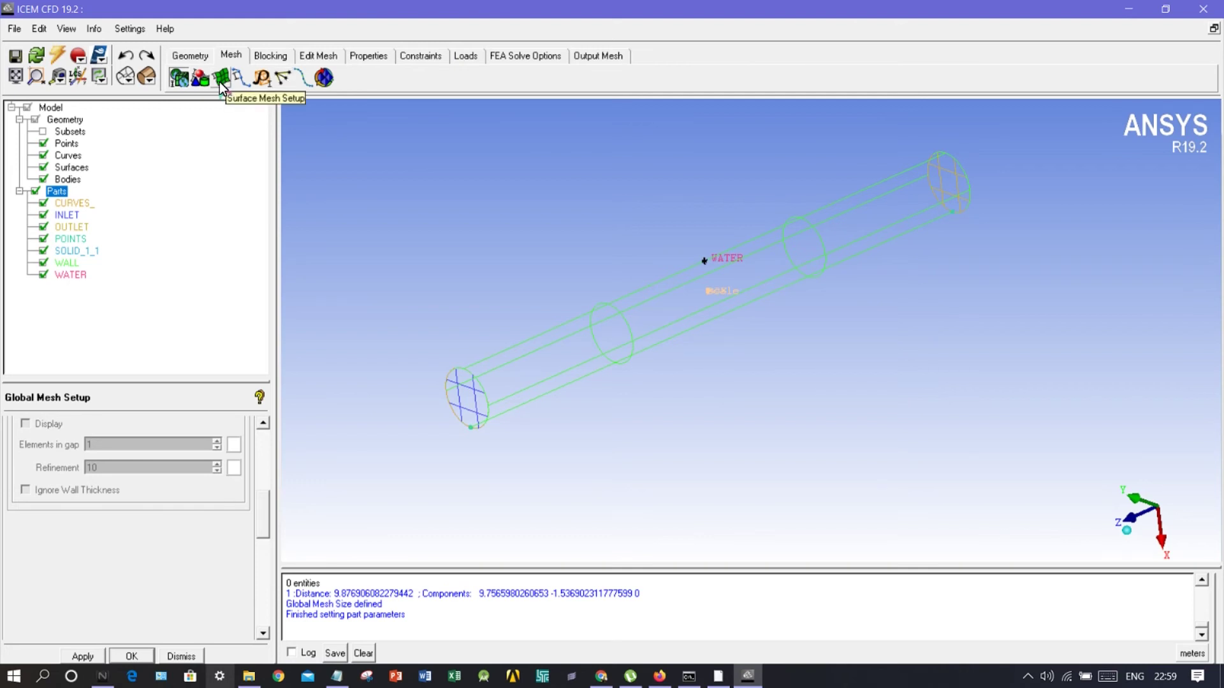
Compute a Tetra/Mixed volume mesh with the Robust (Octree) method on all geometry.
{"action": "left_click", "coordinate": [323, 79]}
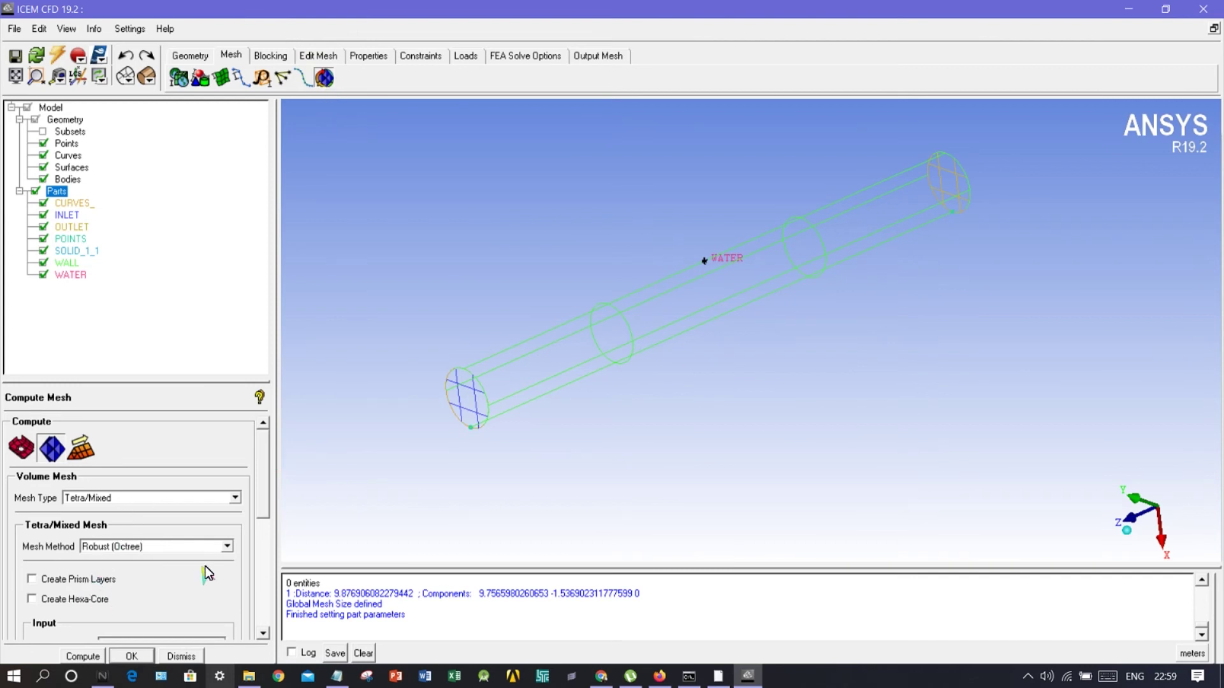
{"action": "mouse_move", "coordinate": [261, 487]}
{"action": "left_mouse_down"}
{"action": "mouse_move", "coordinate": [265, 525]}
{"action": "mouse_move", "coordinate": [262, 509]}
{"action": "left_mouse_up"}
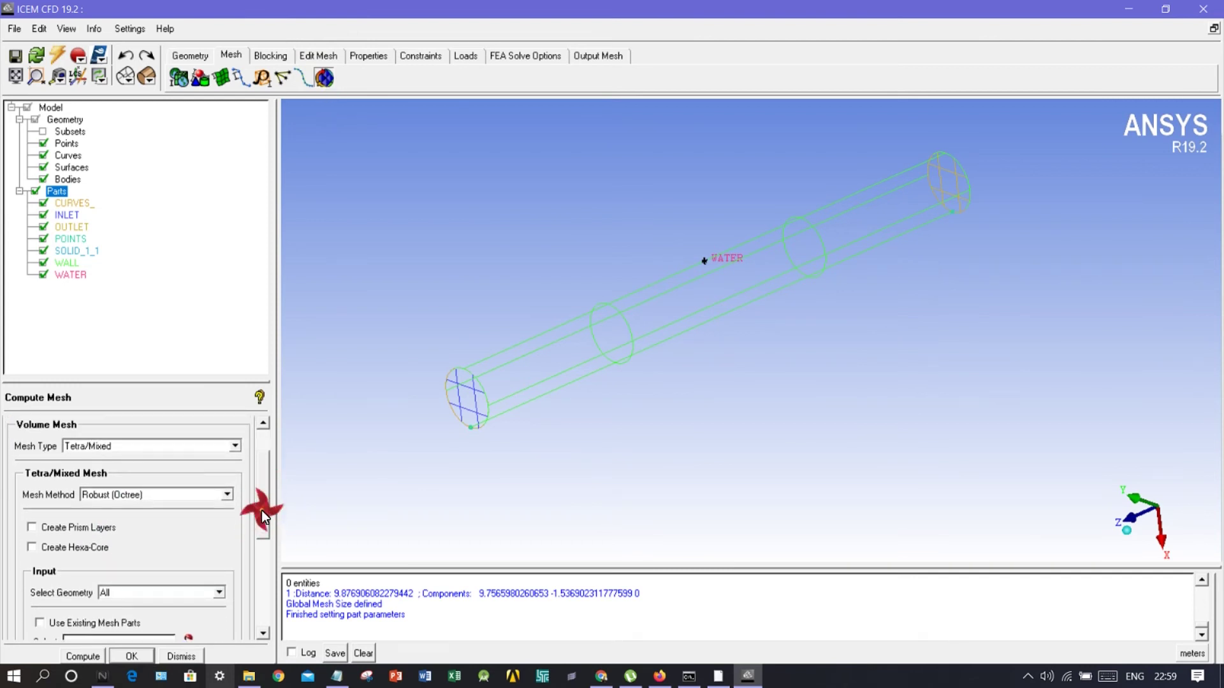
{"action": "left_click", "coordinate": [161, 534]}
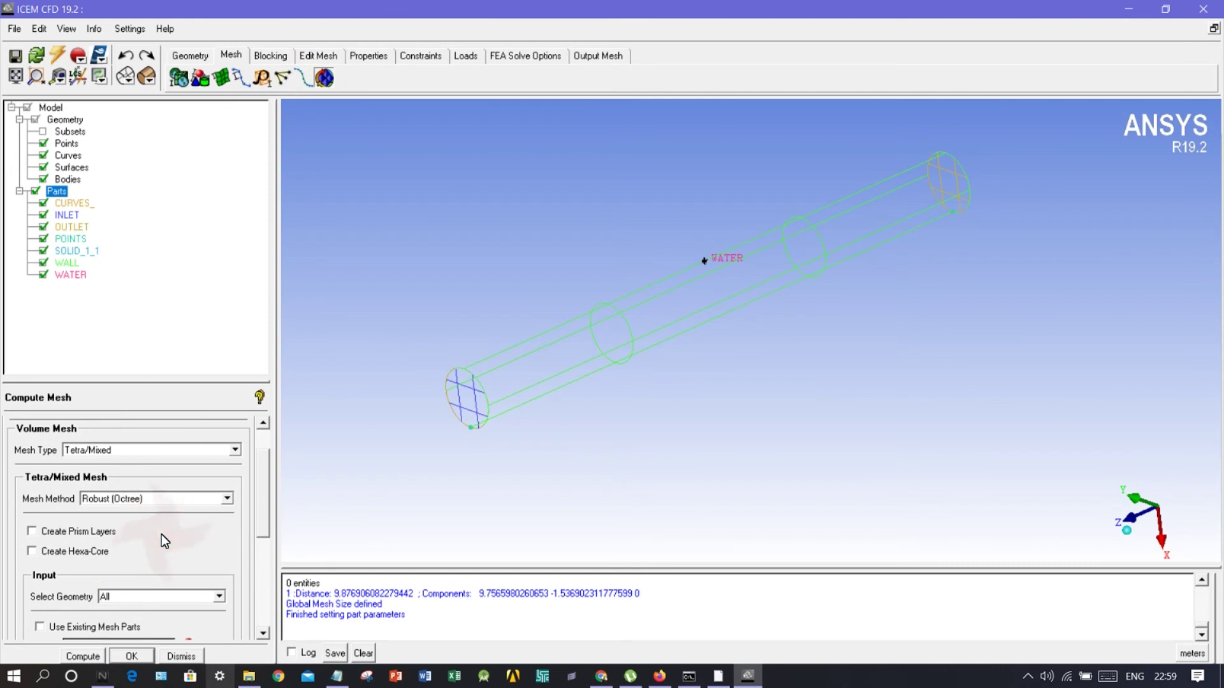
{"action": "left_click", "coordinate": [93, 657]}
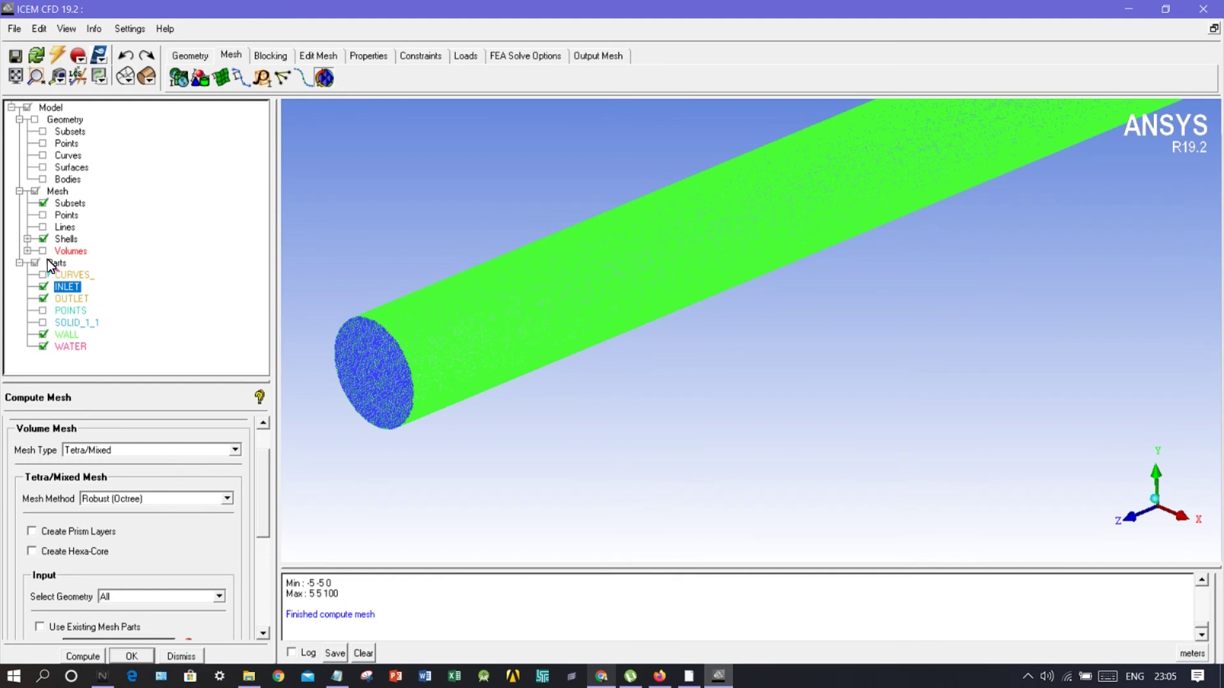
Show the volume elements, hide them again and examine the wall's surface mesh up close.
{"action": "left_click", "coordinate": [42, 251]}
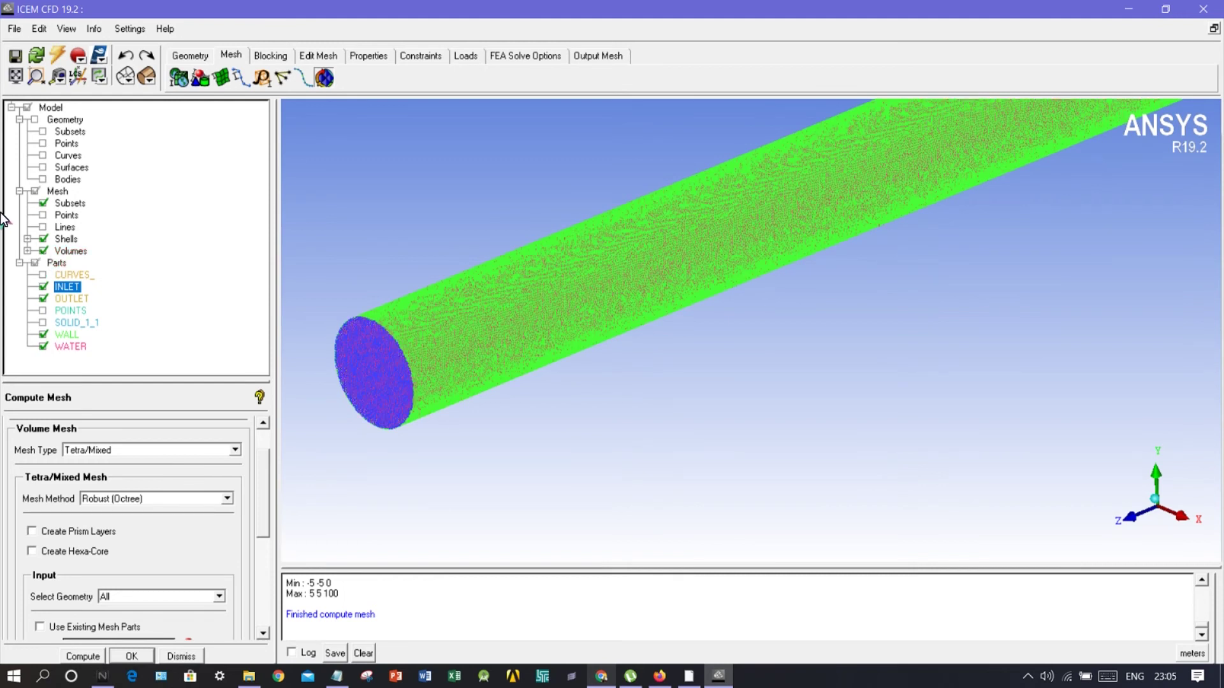
{"action": "left_click", "coordinate": [43, 250]}
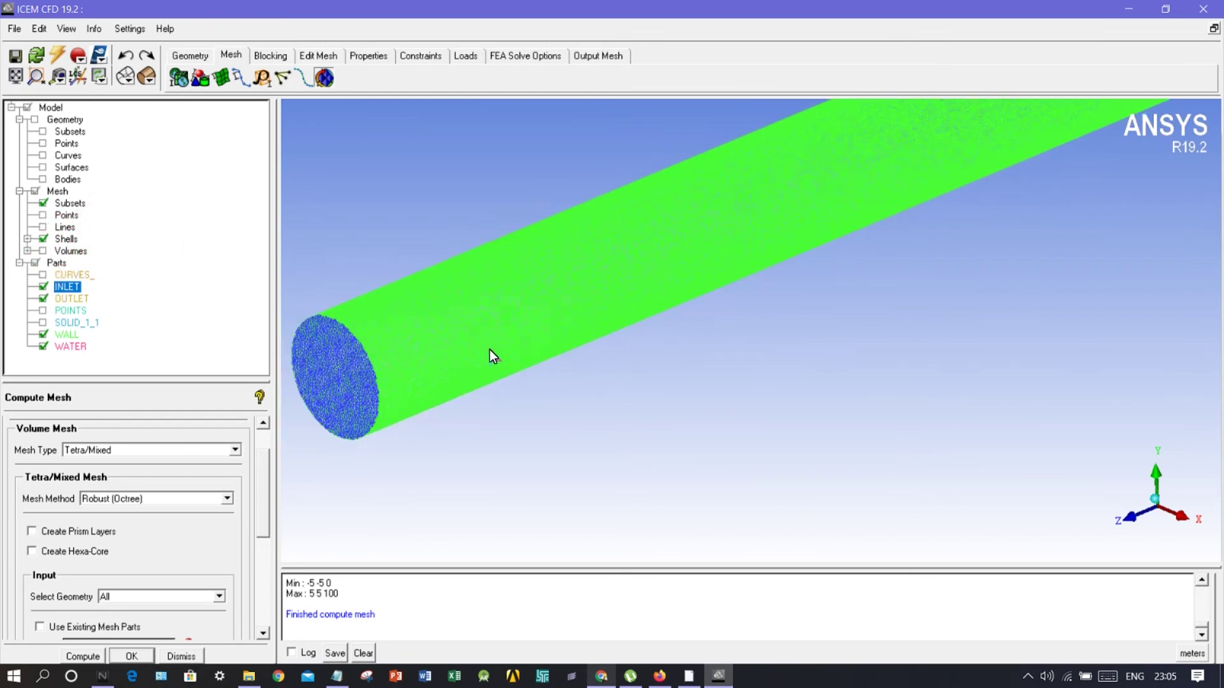
{"action": "scroll", "coordinate": [354, 224], "scroll_direction": "up", "scroll_amount": 5}
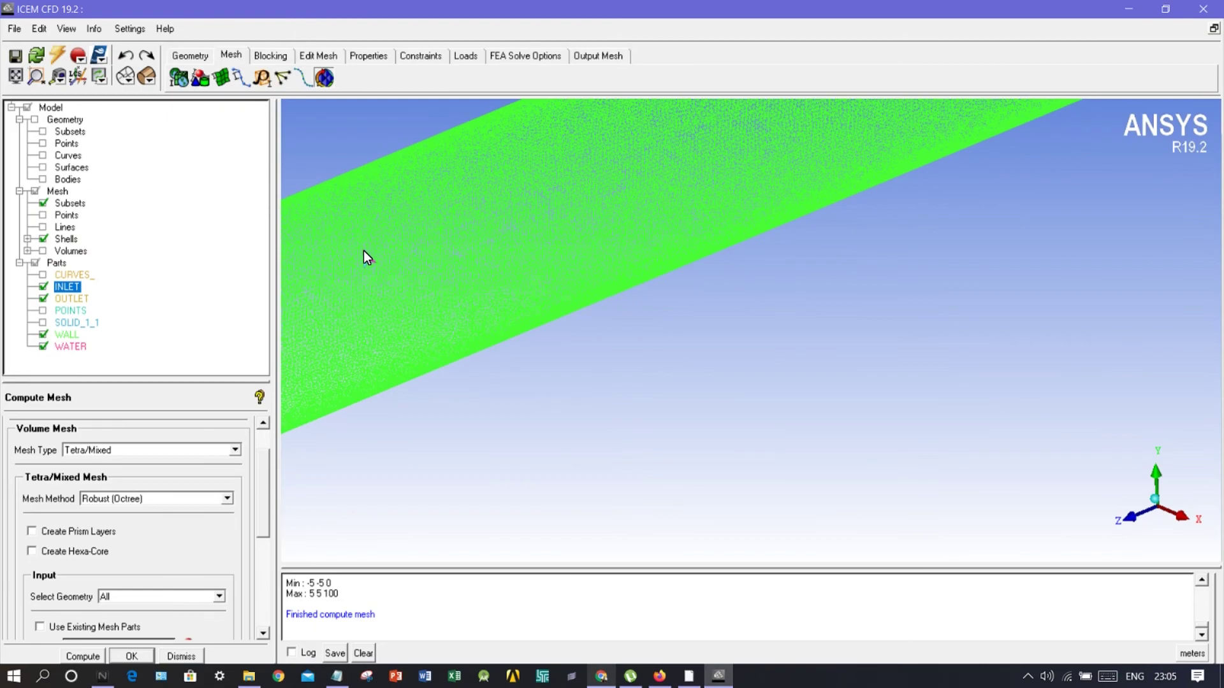
{"action": "scroll", "coordinate": [364, 255], "scroll_direction": "up", "scroll_amount": 3}
{"action": "middle_click_drag", "start_coordinate": [499, 314], "coordinate": [822, 408]}
{"action": "scroll", "coordinate": [554, 323], "scroll_direction": "up", "scroll_amount": 5}
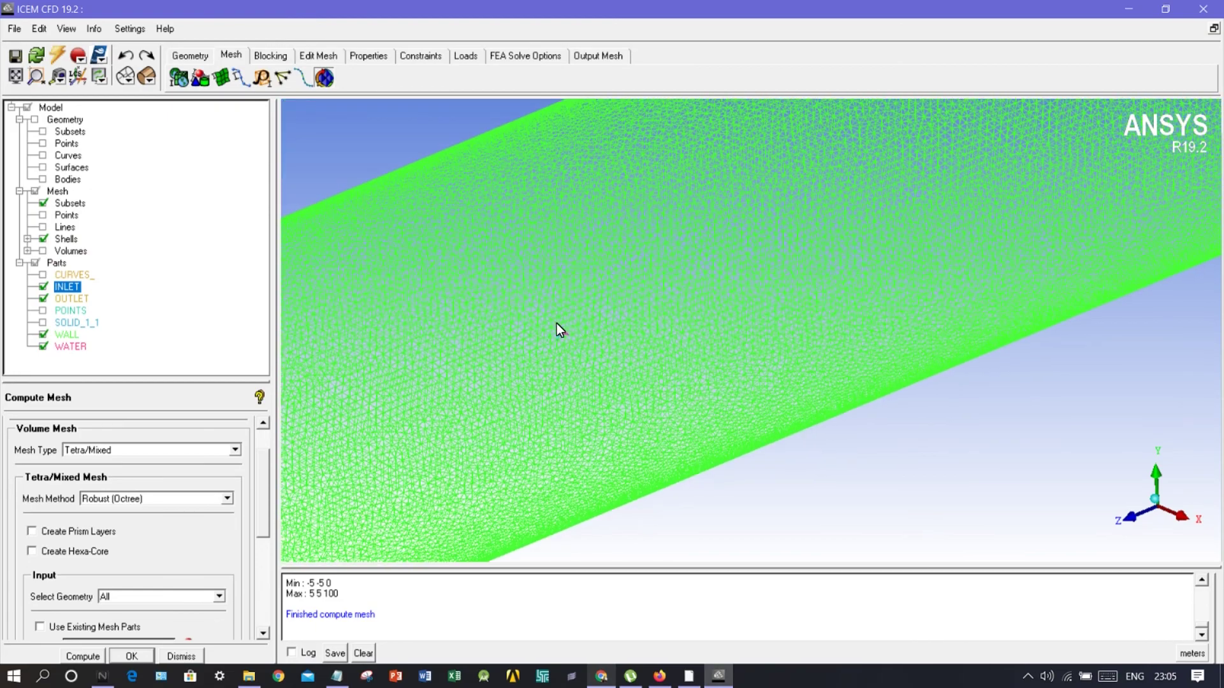
{"action": "scroll", "coordinate": [554, 323], "scroll_direction": "down", "scroll_amount": 5}
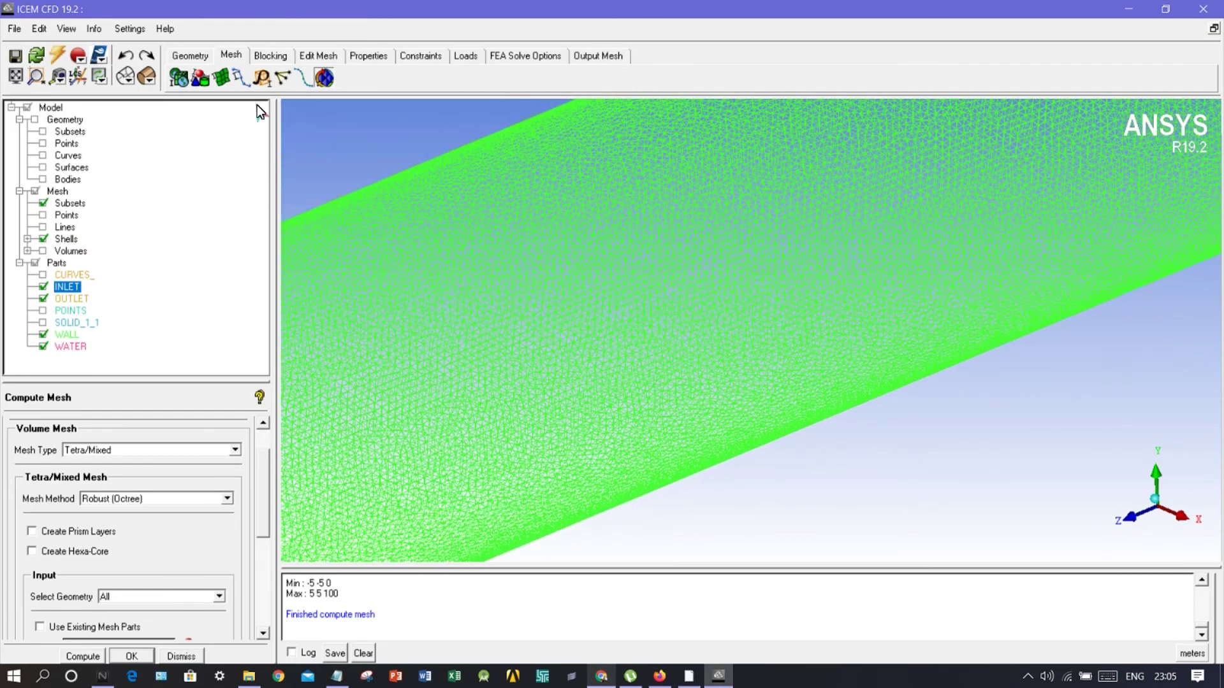
Display the mesh as solid with element edges and inspect the triangles on the wall and inlet.
{"action": "left_click", "coordinate": [146, 76]}
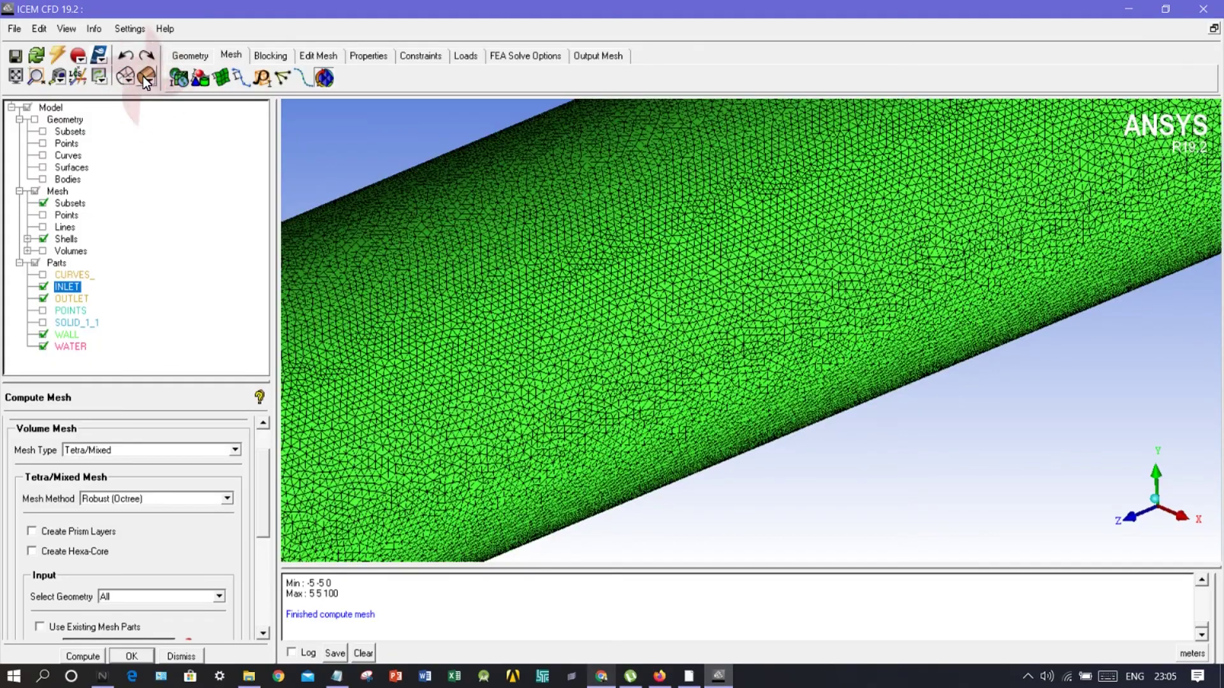
{"action": "scroll", "coordinate": [599, 369], "scroll_direction": "down", "scroll_amount": 3}
{"action": "mouse_move", "coordinate": [603, 360]}
{"action": "left_mouse_down"}
{"action": "mouse_move", "coordinate": [459, 431]}
{"action": "mouse_move", "coordinate": [451, 389]}
{"action": "mouse_move", "coordinate": [357, 381]}
{"action": "mouse_move", "coordinate": [442, 266]}
{"action": "mouse_move", "coordinate": [534, 288]}
{"action": "mouse_move", "coordinate": [518, 292]}
{"action": "left_mouse_up"}
{"action": "scroll", "coordinate": [733, 236], "scroll_direction": "up", "scroll_amount": 6}
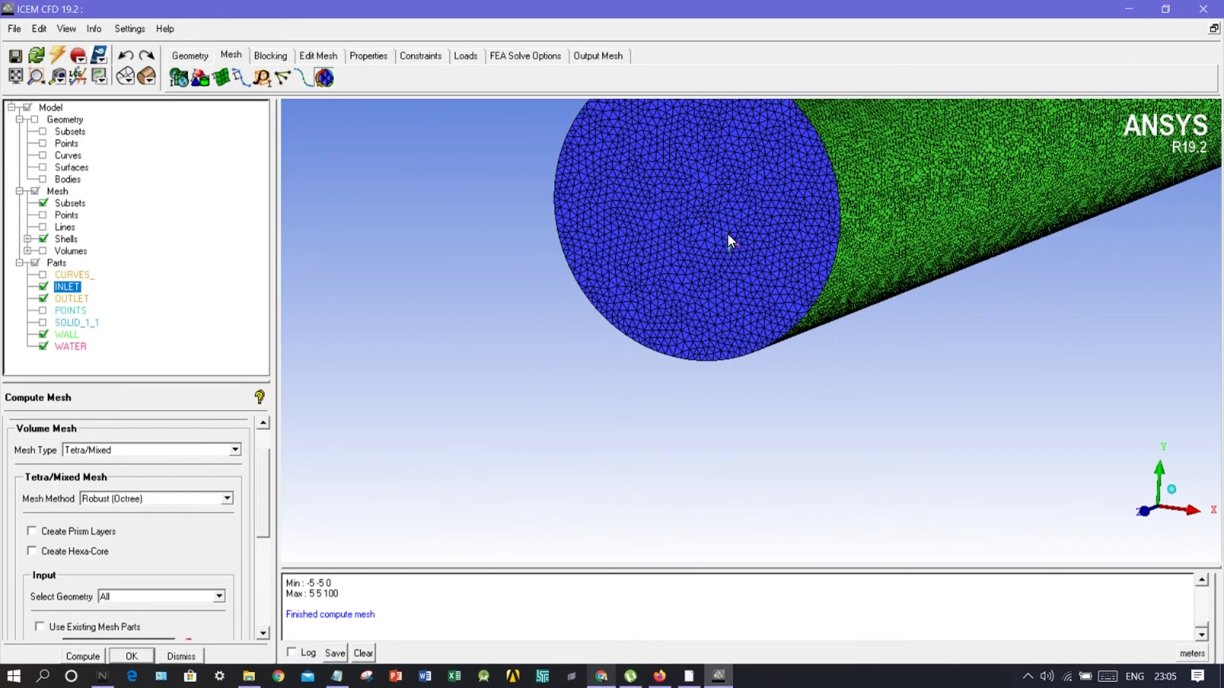
{"action": "scroll", "coordinate": [731, 217], "scroll_direction": "down", "scroll_amount": 5}
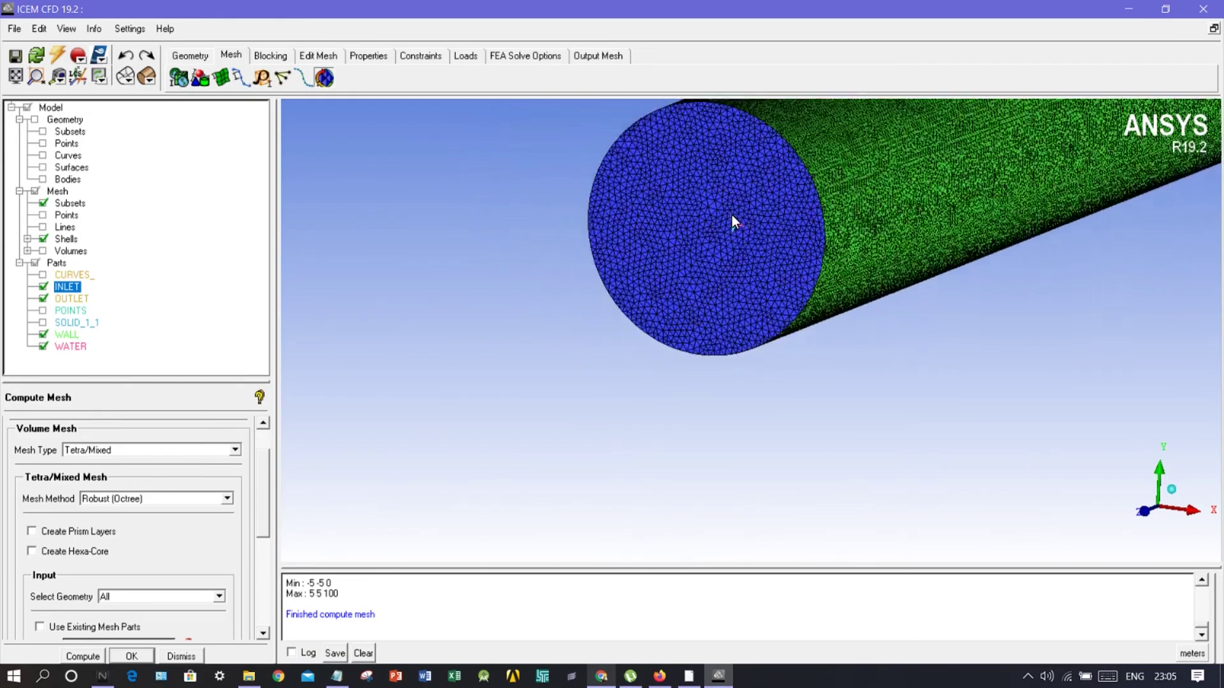
{"action": "middle_click_drag", "start_coordinate": [730, 222], "coordinate": [604, 382]}
{"action": "scroll", "coordinate": [606, 372], "scroll_direction": "down", "scroll_amount": 2}
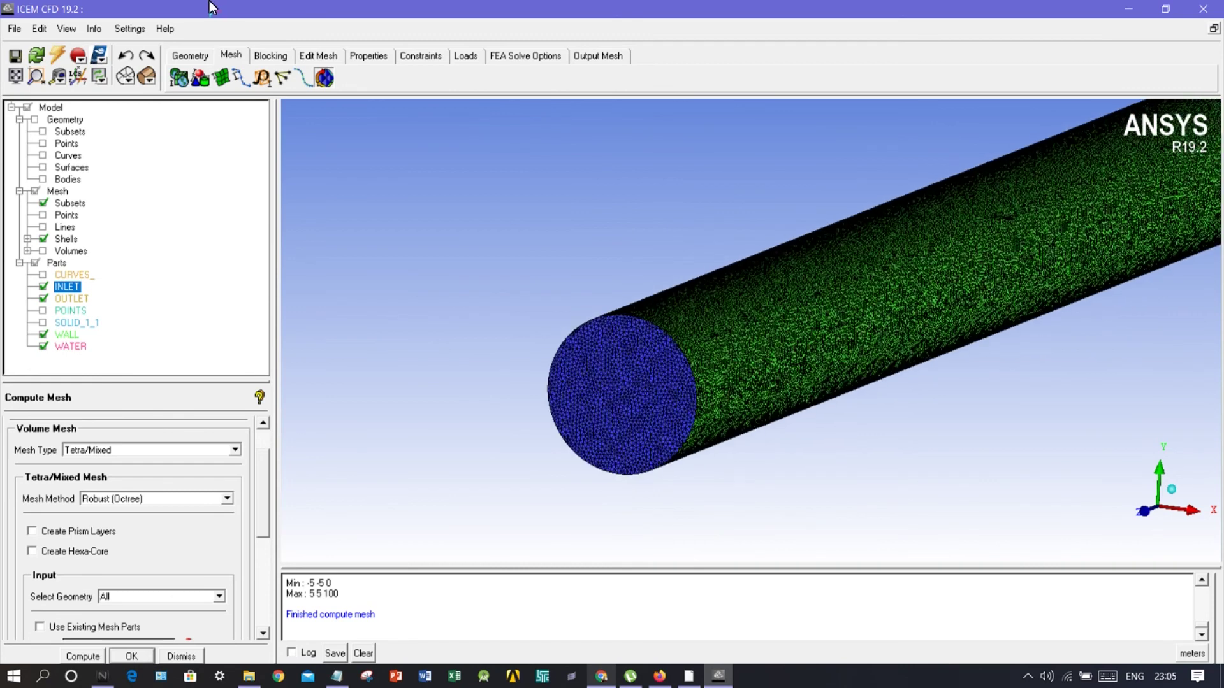
Compare the wireframe display with the solid display and inspect the inlet face mesh up close.
{"action": "left_click", "coordinate": [131, 77]}
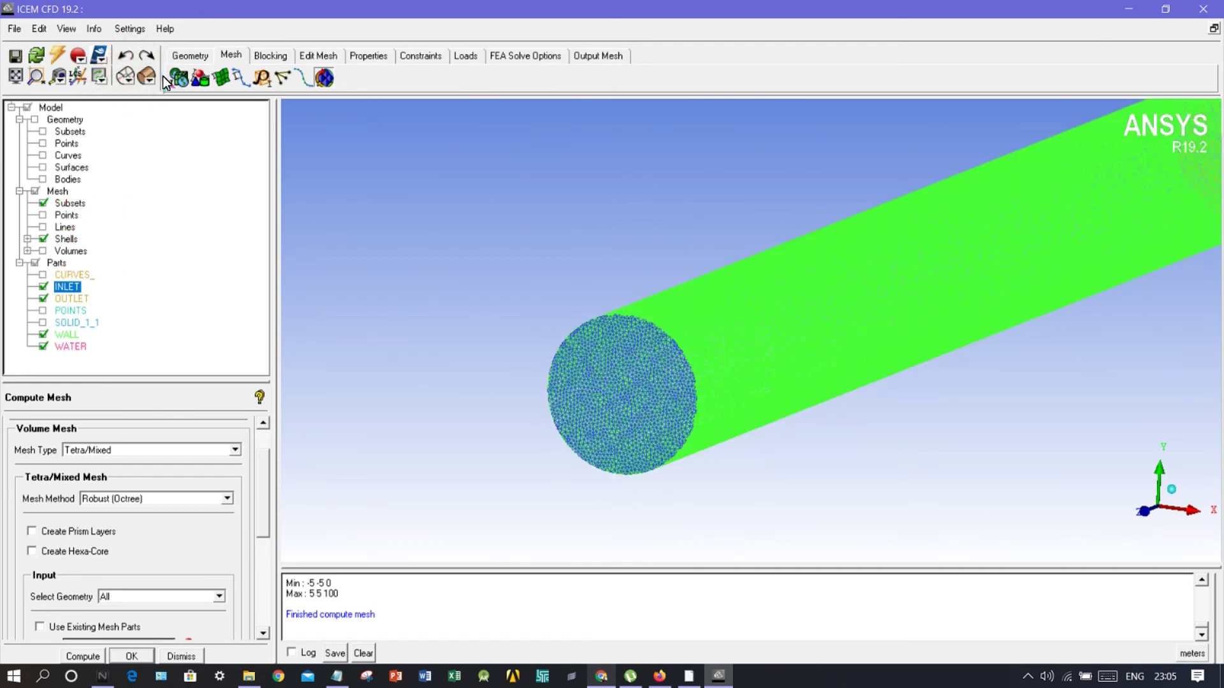
{"action": "scroll", "coordinate": [836, 376], "scroll_direction": "up", "scroll_amount": 2}
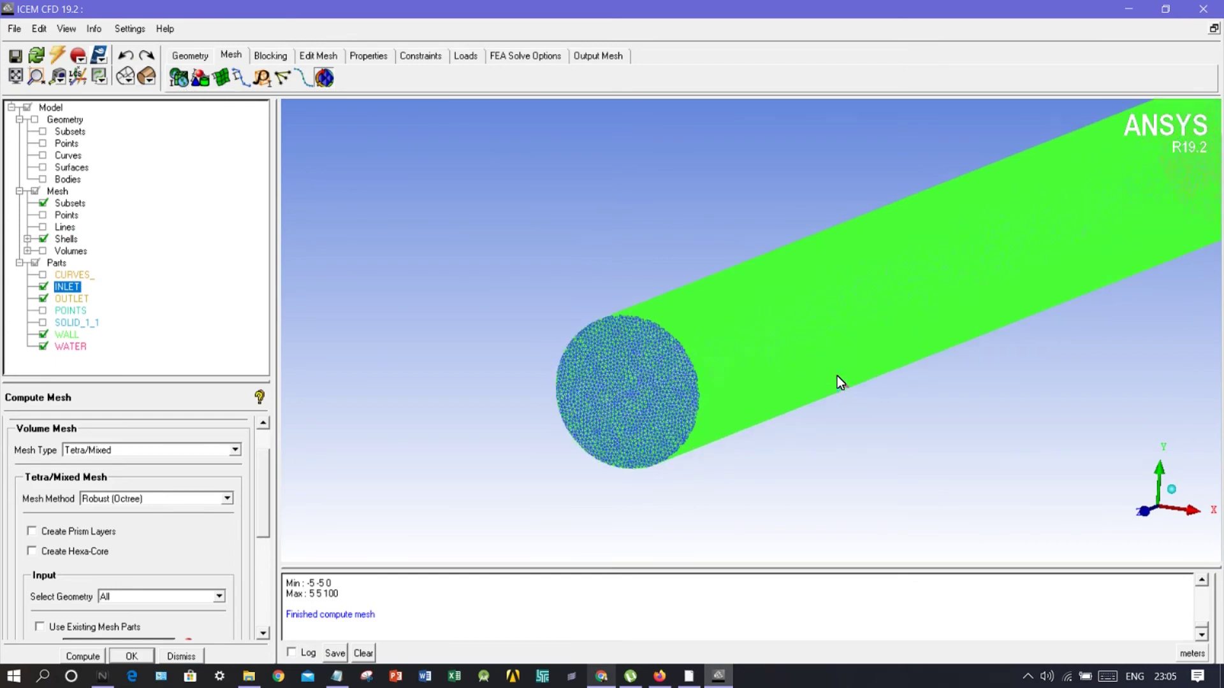
{"action": "left_click", "coordinate": [153, 78]}
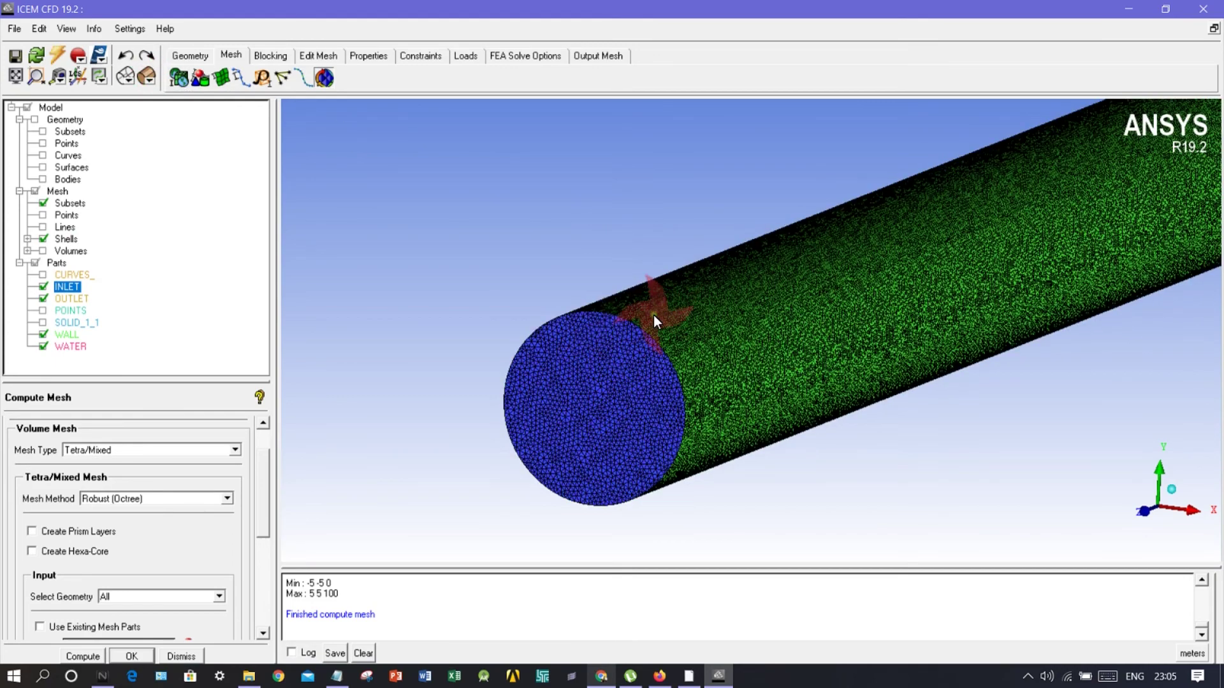
{"action": "left_click_drag", "start_coordinate": [623, 347], "coordinate": [835, 273]}
{"action": "scroll", "coordinate": [835, 274], "scroll_direction": "up", "scroll_amount": 5}
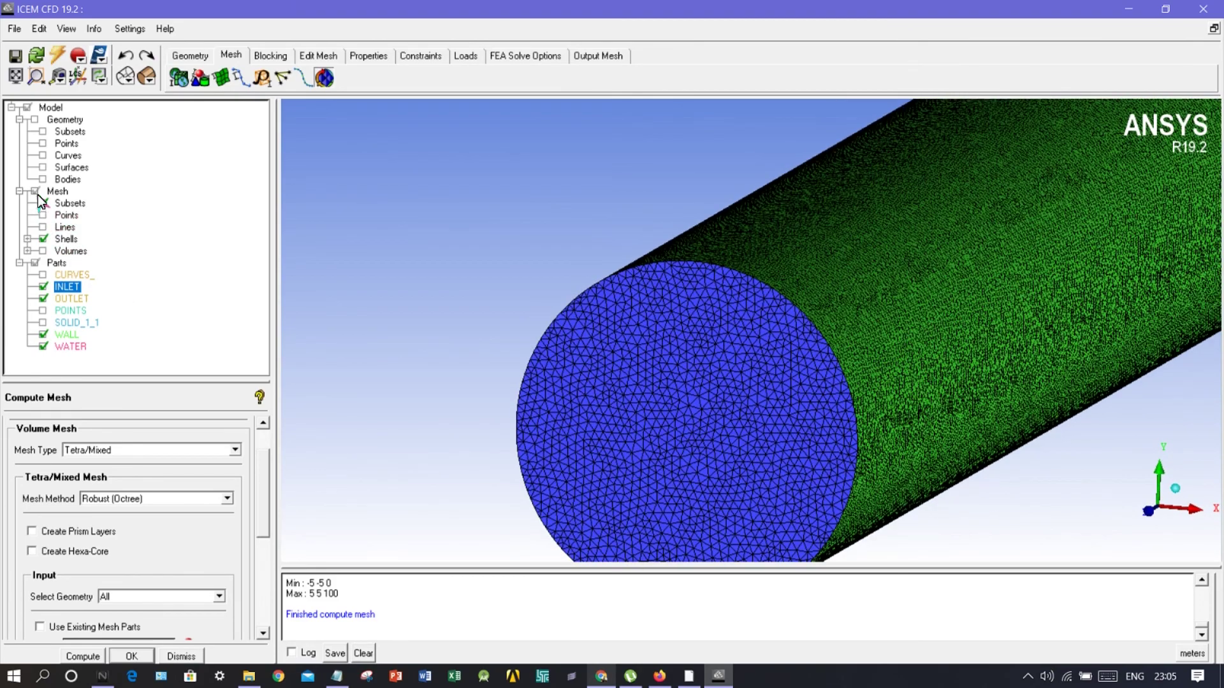
Turn on a mesh cut plane defined by coefficients along Z and sweep it through the cylinder to fraction 0.96.
{"action": "right_click", "coordinate": [51, 190]}
{"action": "mouse_move", "coordinate": [70, 196]}
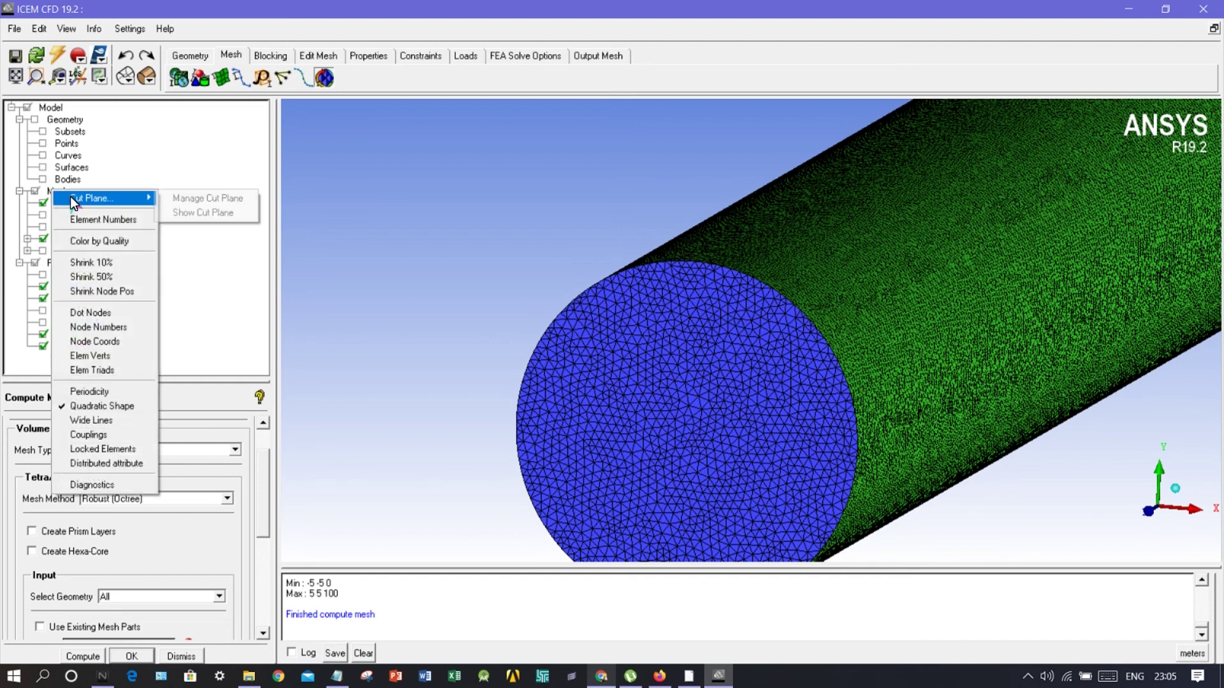
{"action": "left_click", "coordinate": [199, 203]}
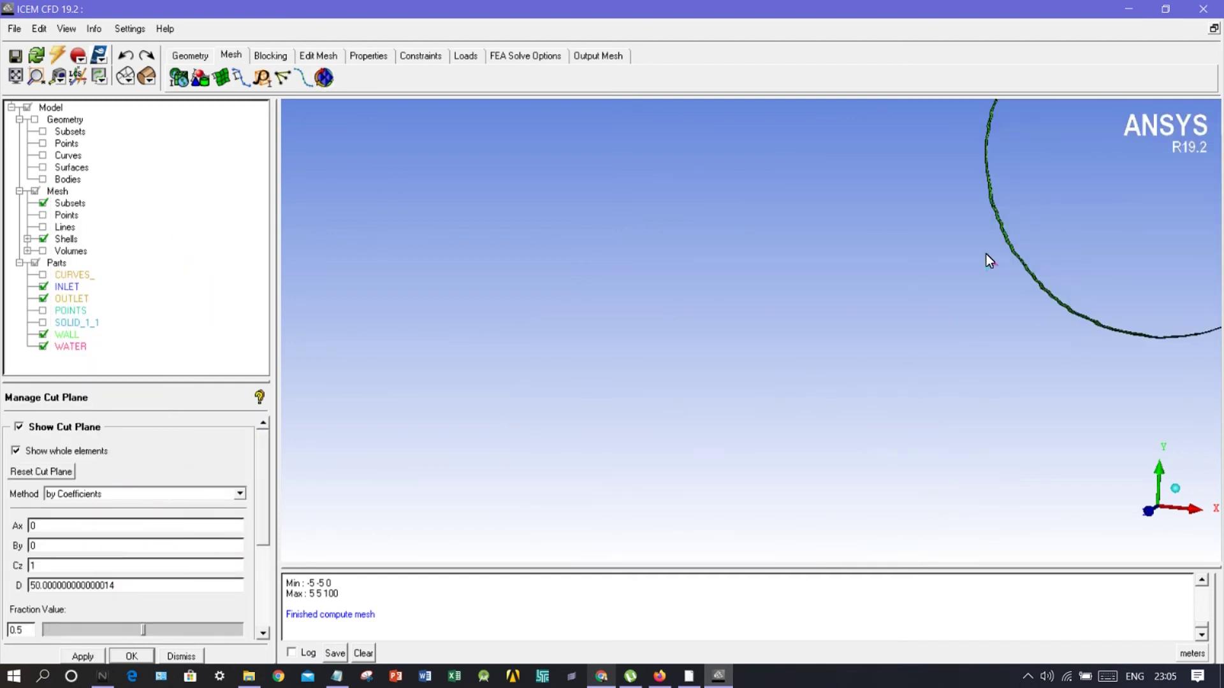
{"action": "scroll", "coordinate": [972, 266], "scroll_direction": "up", "scroll_amount": 11}
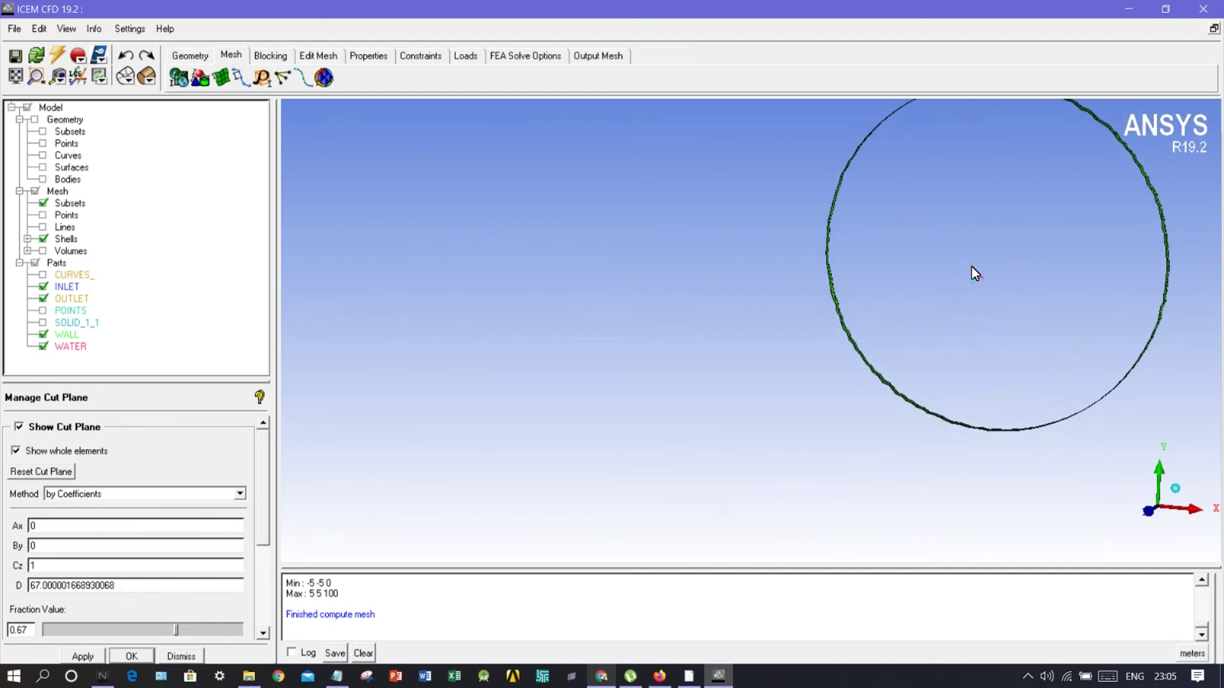
{"action": "scroll", "coordinate": [972, 267], "scroll_direction": "down", "scroll_amount": 20}
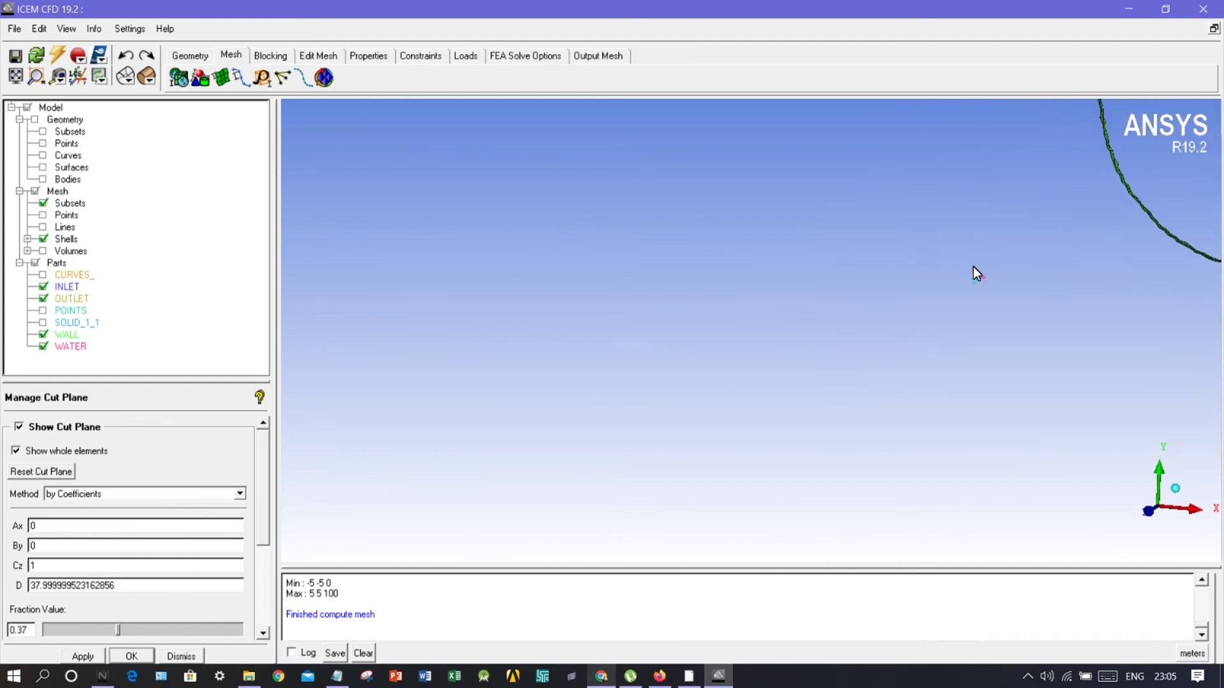
{"action": "scroll", "coordinate": [965, 263], "scroll_direction": "up", "scroll_amount": 20}
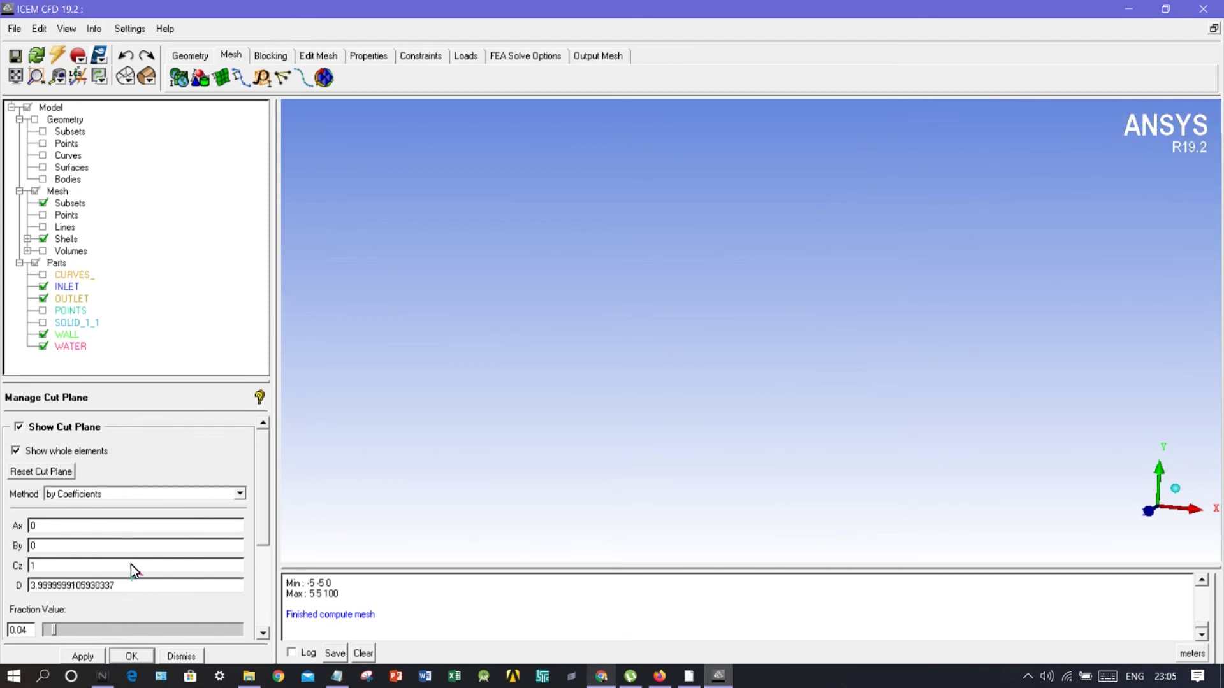
{"action": "scroll", "coordinate": [131, 569], "scroll_direction": "down", "scroll_amount": 8}
{"action": "scroll", "coordinate": [101, 580], "scroll_direction": "up", "scroll_amount": 7}
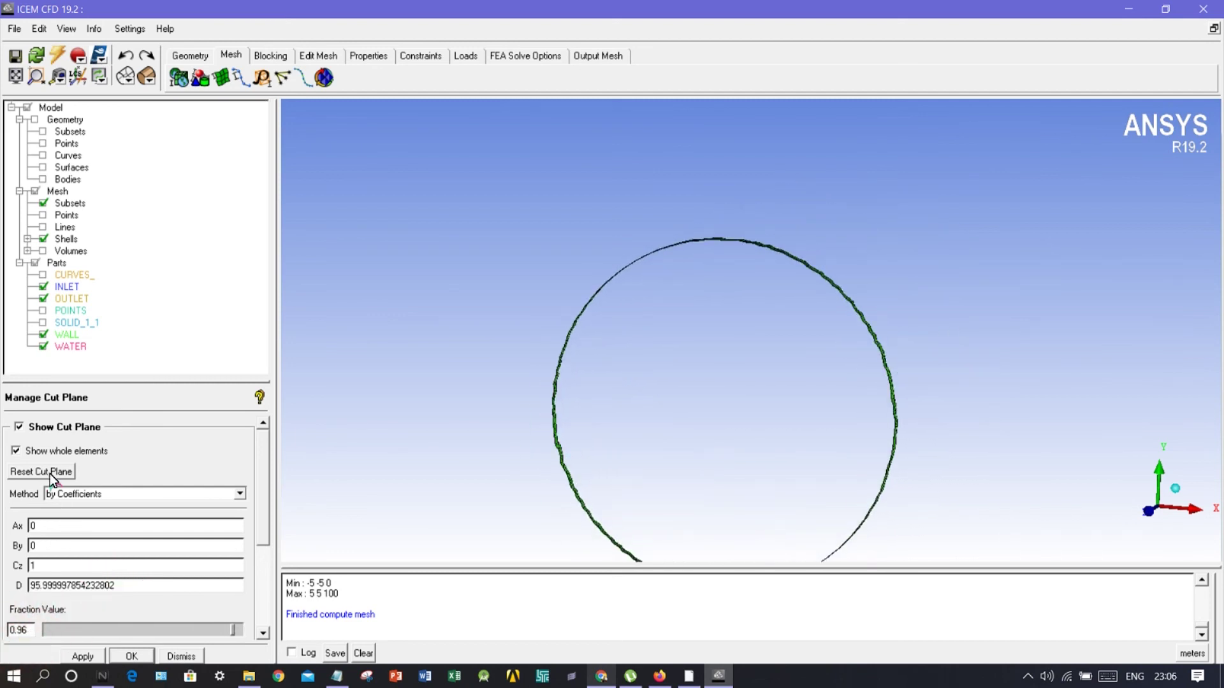
Switch the mesh cut plane to the Middle Z Plane method and apply it.
{"action": "left_click", "coordinate": [131, 494]}
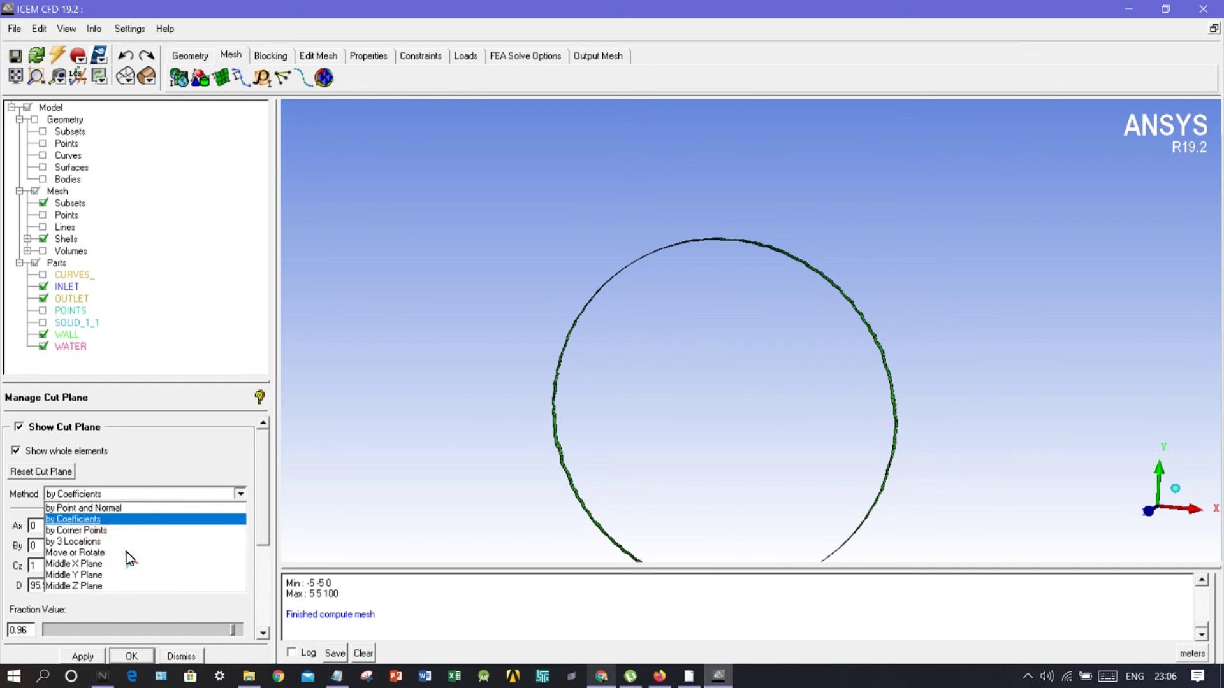
{"action": "left_click", "coordinate": [106, 587]}
{"action": "left_click", "coordinate": [94, 656]}
{"action": "left_click_drag", "start_coordinate": [1068, 274], "coordinate": [453, 507]}
Set the Z cut plane's D coefficient to 1 and accept the cut plane settings.
{"action": "left_click", "coordinate": [128, 588]}
{"action": "key", "text": "BackSpace"}
{"action": "key", "text": "BackSpace"}
{"action": "key", "text": "BackSpace"}
{"action": "key", "text": "BackSpace"}
{"action": "key", "text": "BackSpace"}
{"action": "key", "text": "BackSpace"}
{"action": "key", "text": "BackSpace"}
{"action": "key", "text": "BackSpace"}
{"action": "key", "text": "BackSpace"}
{"action": "key", "text": "BackSpace"}
{"action": "key", "text": "BackSpace"}
{"action": "key", "text": "BackSpace"}
{"action": "key", "text": "BackSpace"}
{"action": "key", "text": "BackSpace"}
{"action": "key", "text": "BackSpace"}
{"action": "key", "text": "BackSpace"}
{"action": "key", "text": "BackSpace"}
{"action": "key", "text": "BackSpace"}
{"action": "type", "text": "1"}
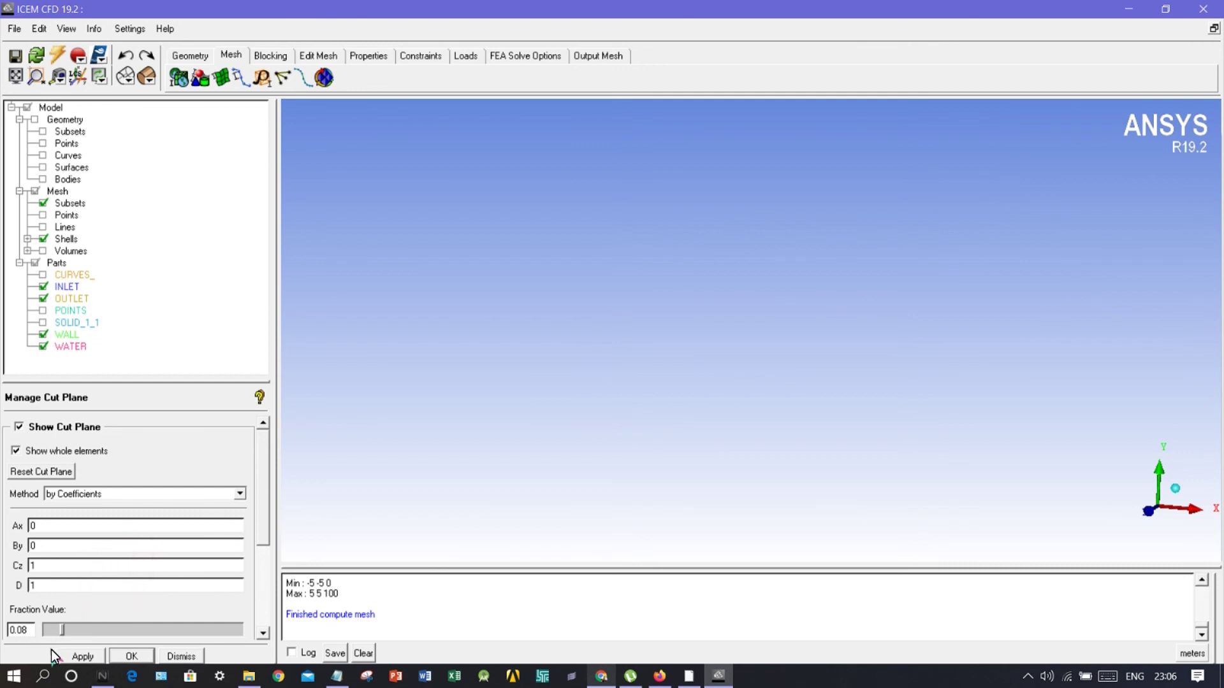
{"action": "left_click", "coordinate": [137, 654]}
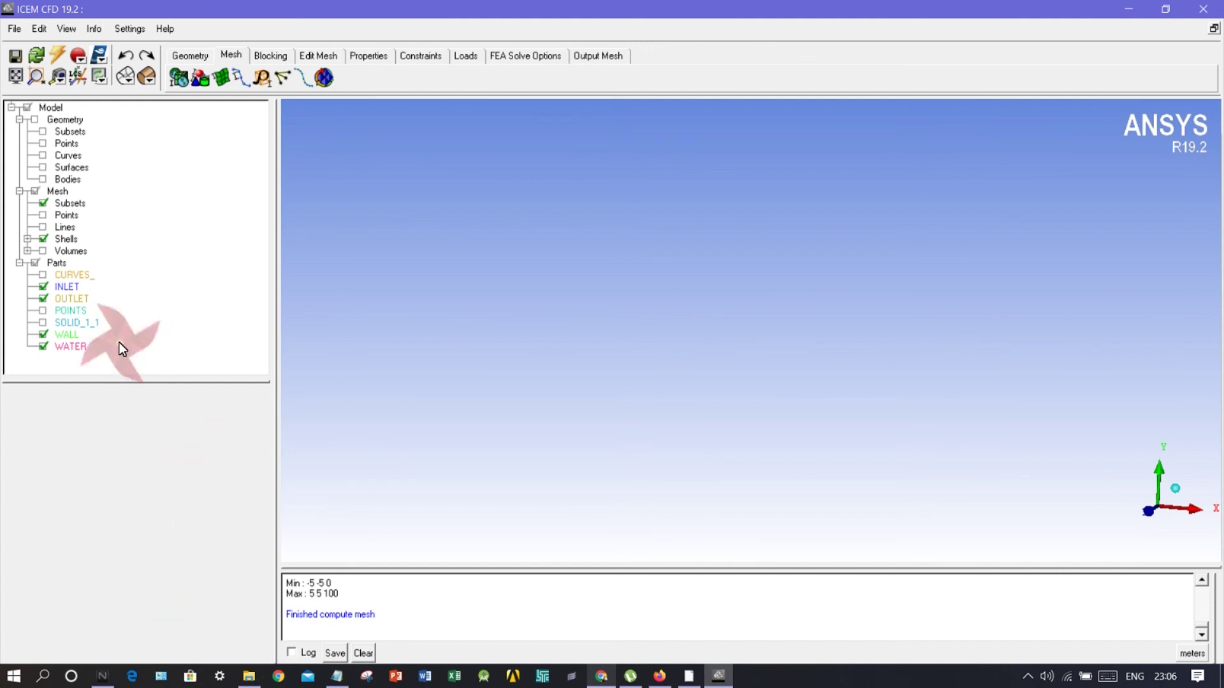
Reopen the cut plane management for the mesh and choose the Middle X Plane method.
{"action": "right_click", "coordinate": [62, 190]}
{"action": "mouse_move", "coordinate": [88, 198]}
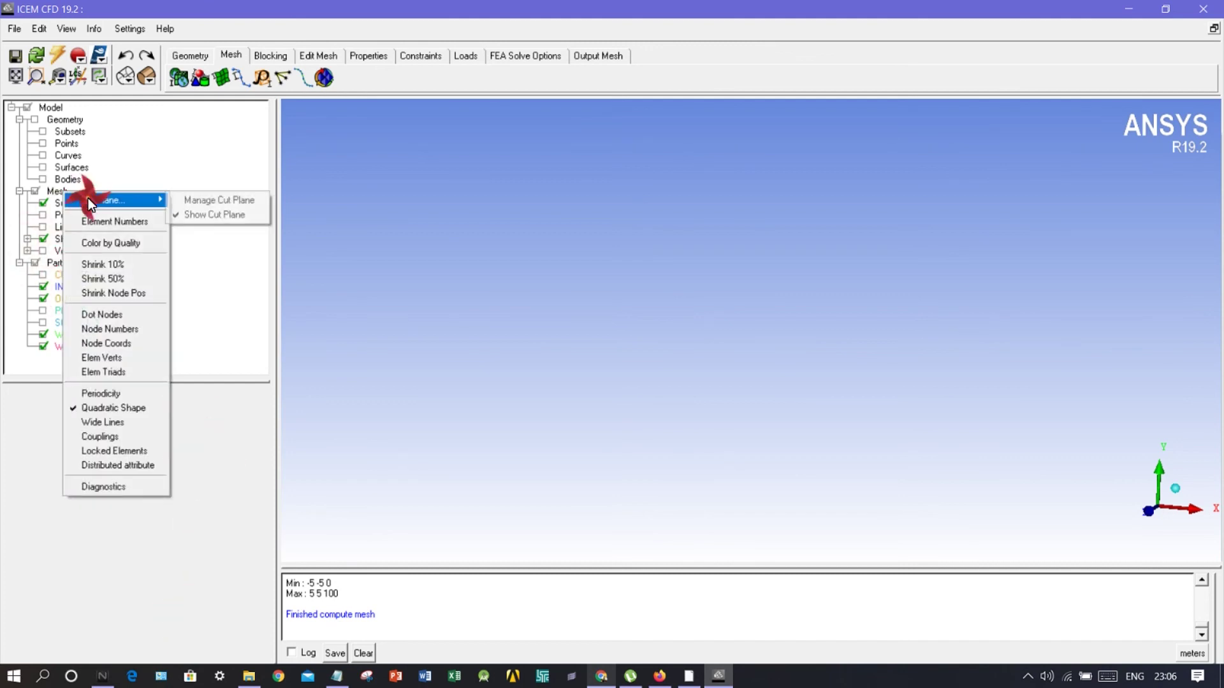
{"action": "left_click", "coordinate": [185, 201]}
{"action": "left_click", "coordinate": [108, 495]}
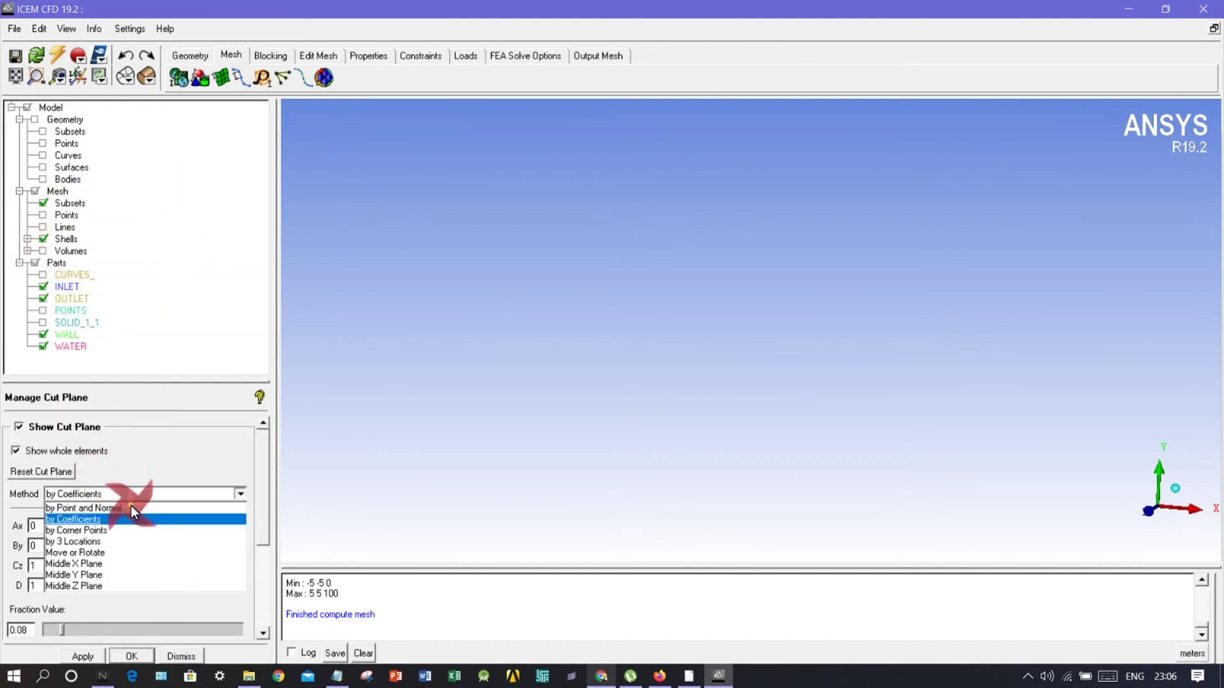
{"action": "left_click", "coordinate": [101, 565]}
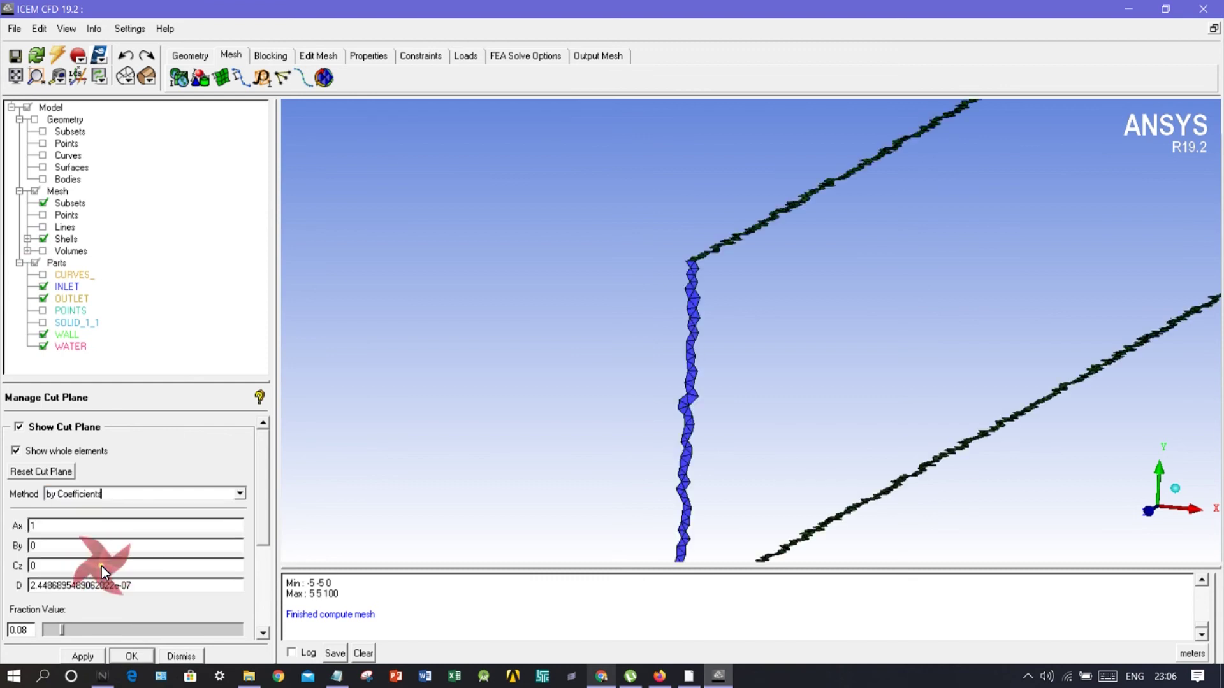
Move the X cut plane to a fraction value of 0.44 and fit the whole lengthwise section in the view.
{"action": "middle_click_drag", "start_coordinate": [339, 492], "coordinate": [732, 383]}
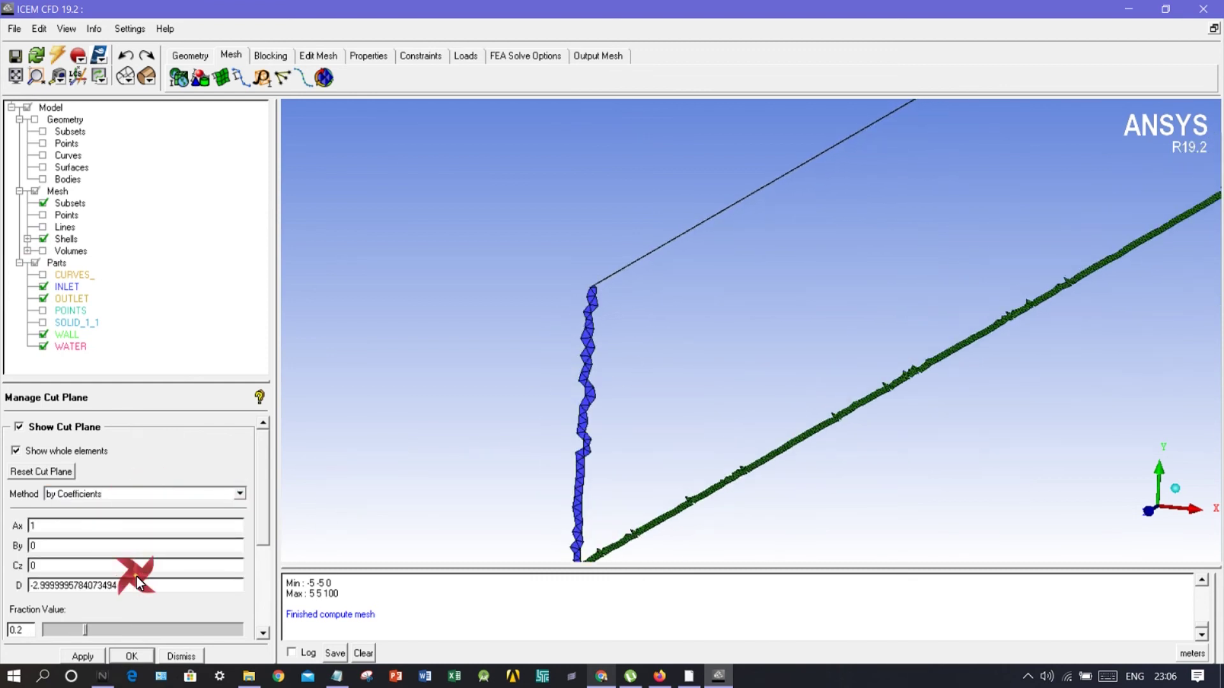
{"action": "middle_click_drag", "start_coordinate": [387, 449], "coordinate": [322, 438]}
{"action": "middle_click_drag", "start_coordinate": [902, 399], "coordinate": [575, 365]}
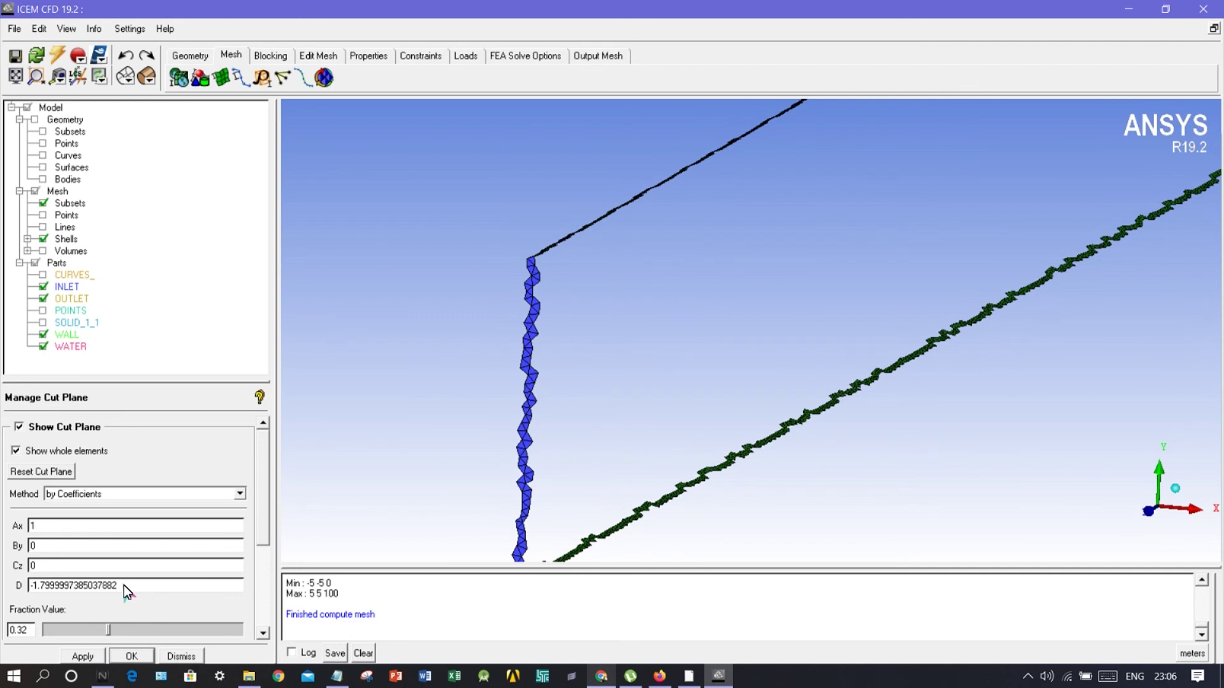
{"action": "type", "text": "0.44"}
{"action": "key", "text": "Return"}
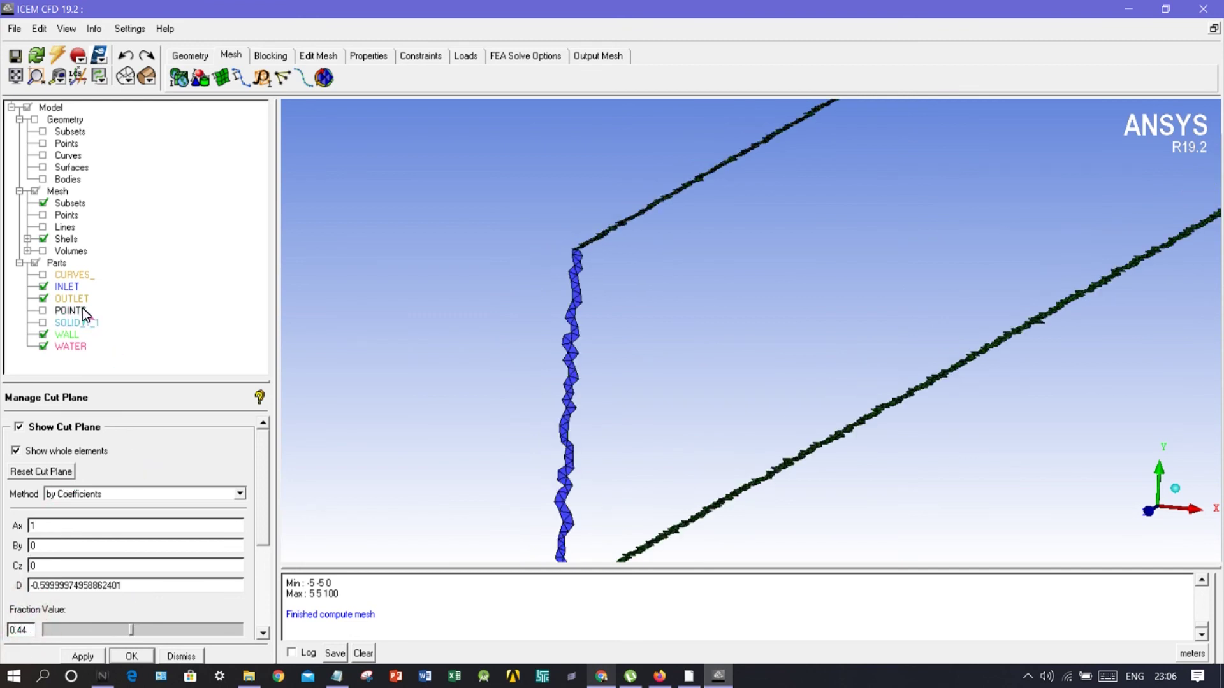
{"action": "left_click", "coordinate": [17, 73]}
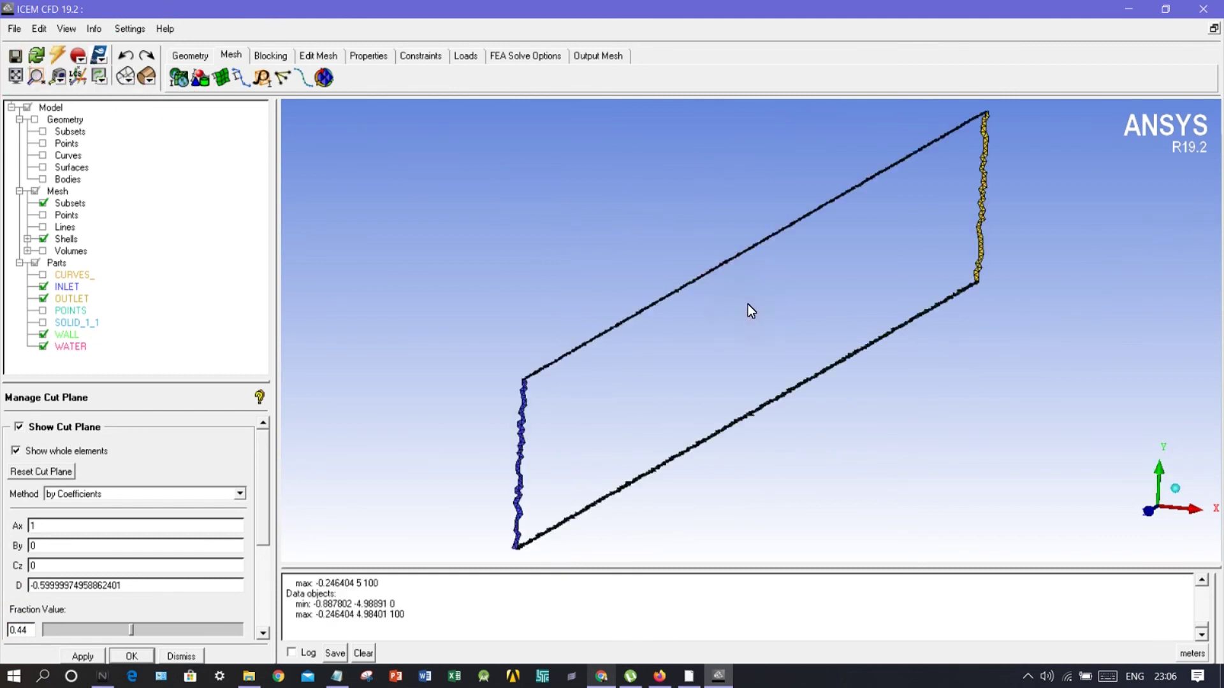
Switch the mesh cut plane to the Middle Y Plane method.
{"action": "left_click", "coordinate": [76, 492]}
{"action": "left_click", "coordinate": [89, 575]}
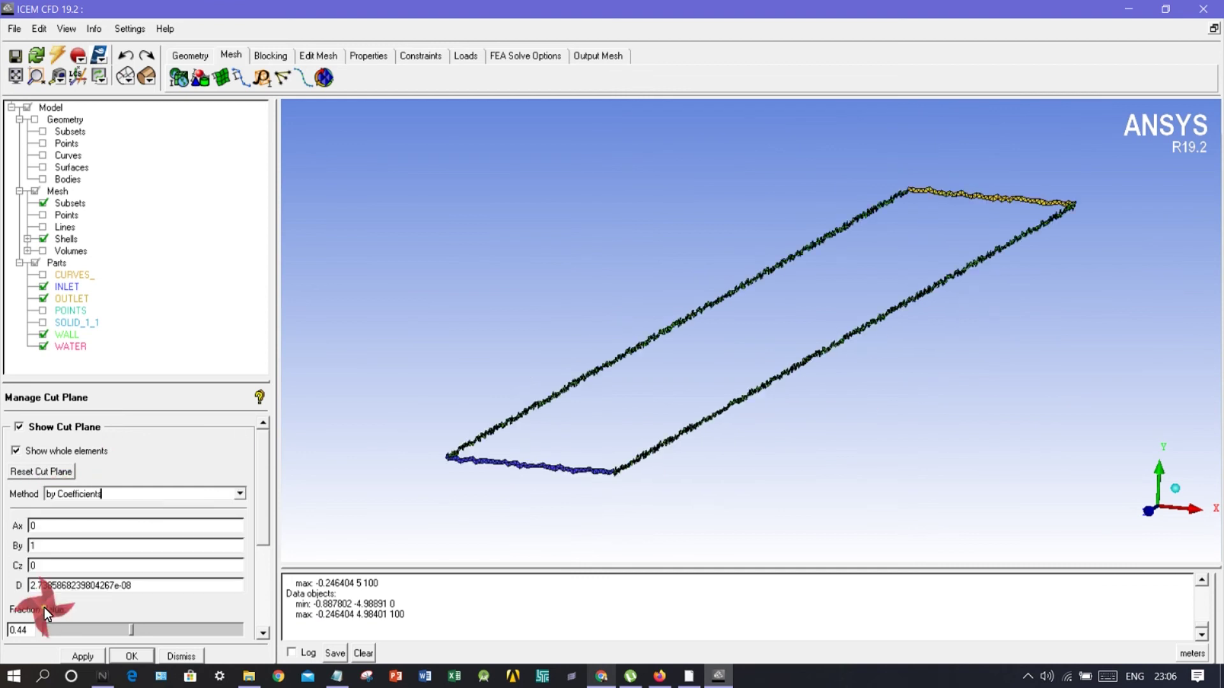